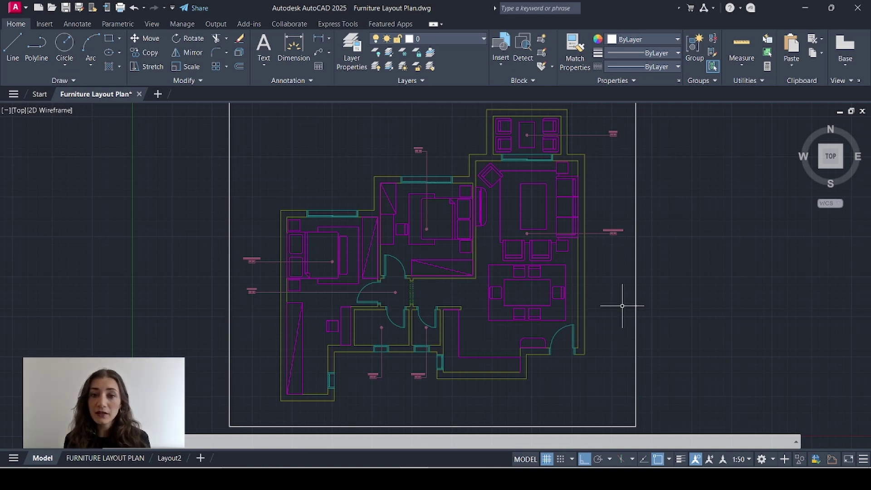
Mirror the referenced floor plan about its outer right wall line, keeping the source plan
click(584, 306)
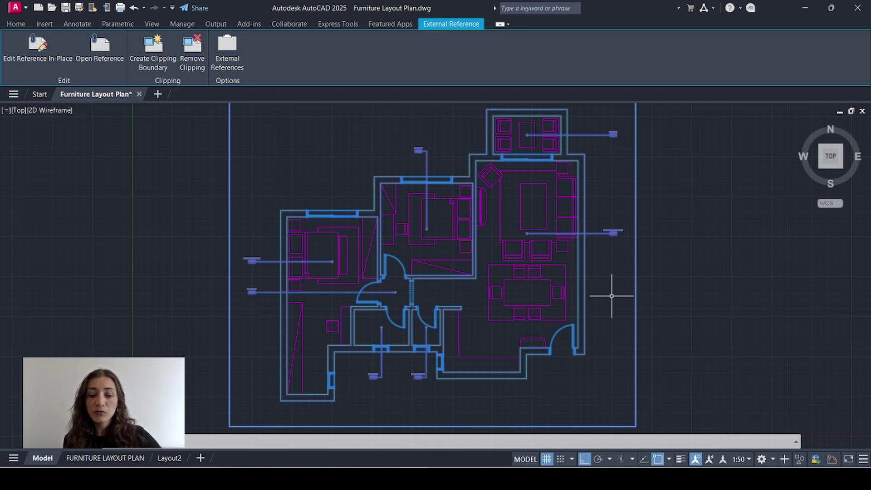
text(mi)
key(Return)
click(584, 293)
click(584, 313)
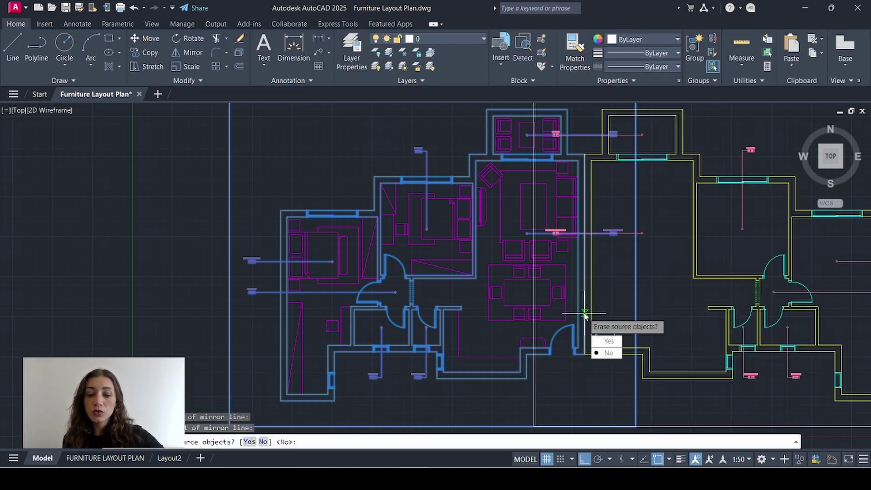
key(Return)
Mirror the original floor plan reference about its outer left wall line, keeping the source plan
click(280, 312)
key(Return)
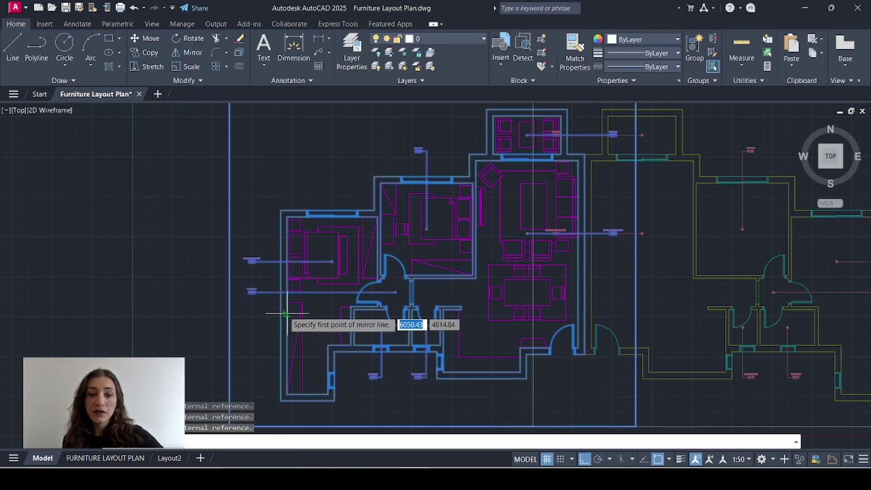
click(285, 312)
click(280, 327)
text(n)
key(Return)
Move both mirrored plans inward by the wall thickness so they share the original plan's left and right outer walls
click(267, 184)
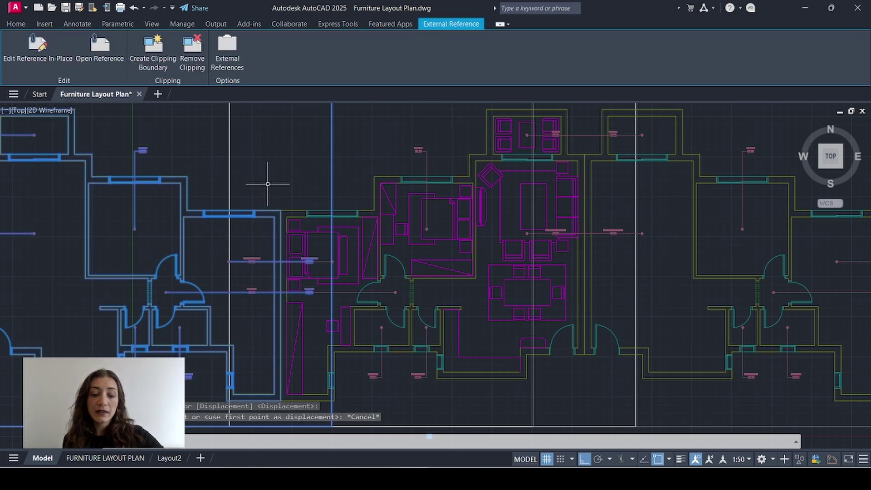
key(Return)
click(274, 219)
click(280, 221)
click(591, 202)
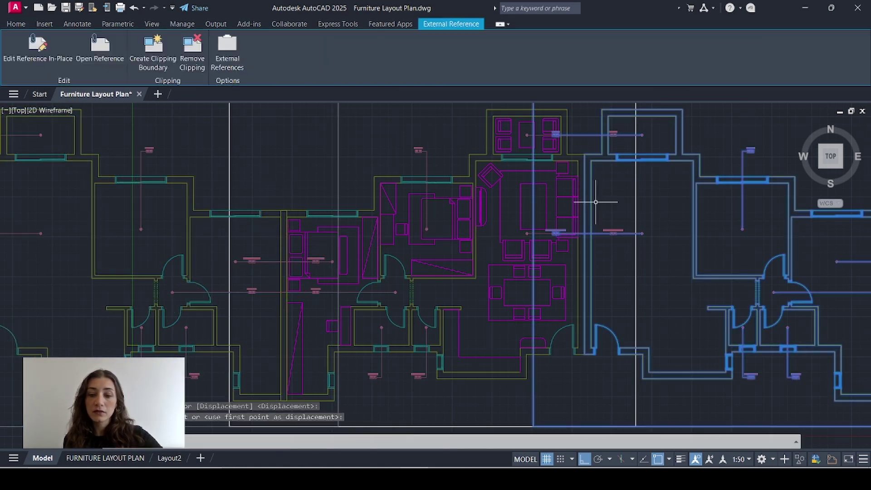
key(Return)
click(590, 206)
Freeze the referenced plans' frame layer and the room tags layer by picking objects on them
click(402, 53)
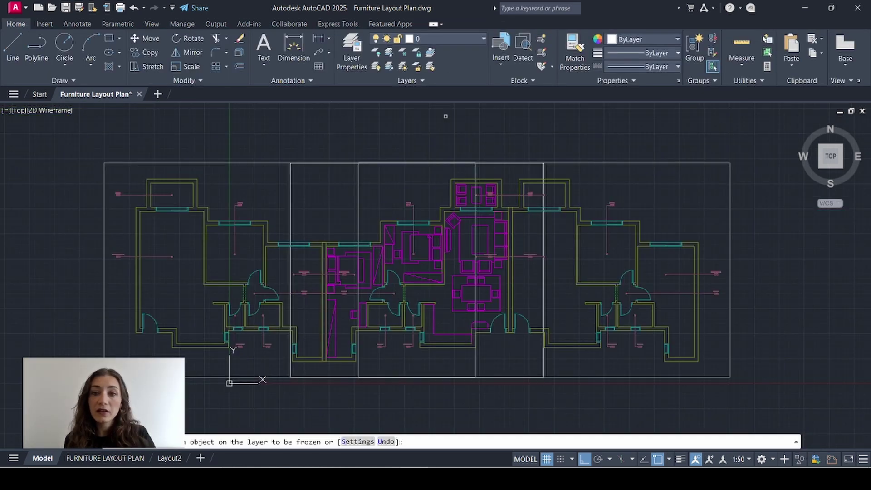
click(626, 163)
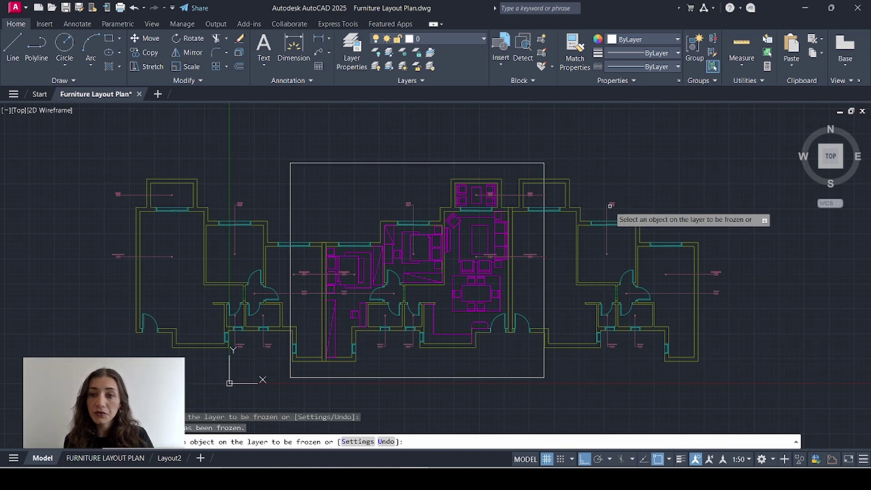
key(Escape)
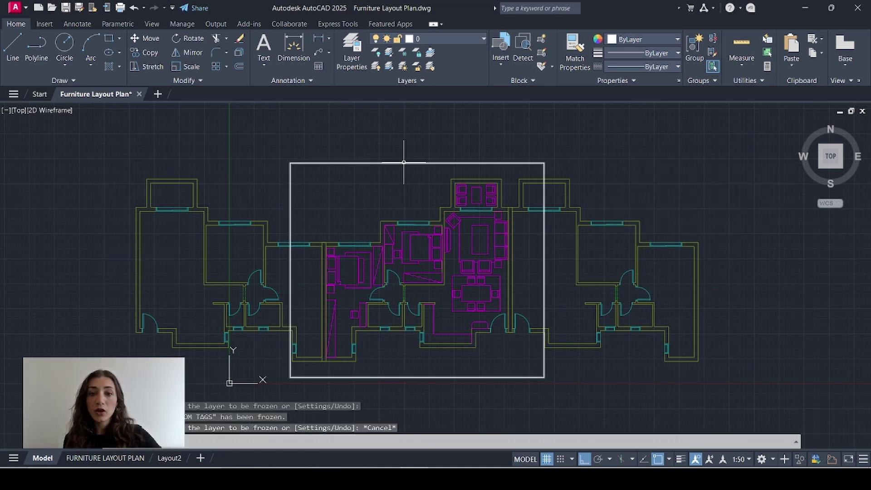
Offset the rectangular frame around the original plan 500 inward
click(404, 163)
text(o)
key(Return)
text(500)
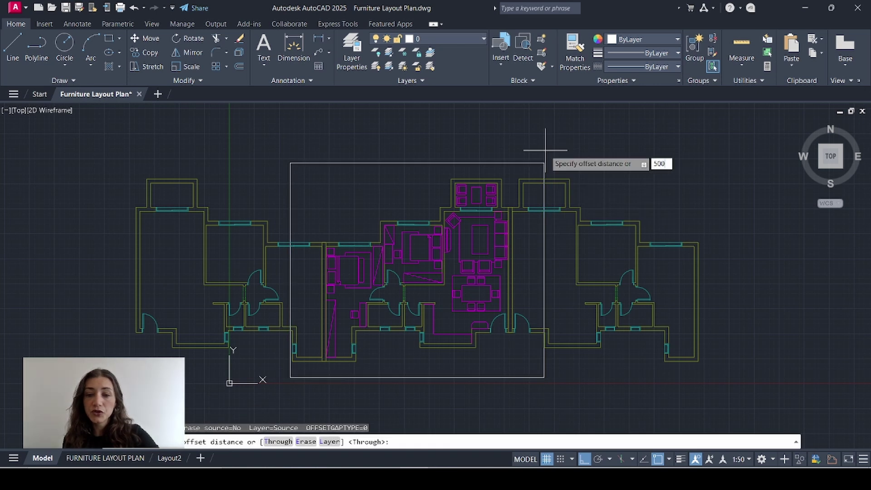
key(Return)
click(383, 164)
click(534, 262)
key(Return)
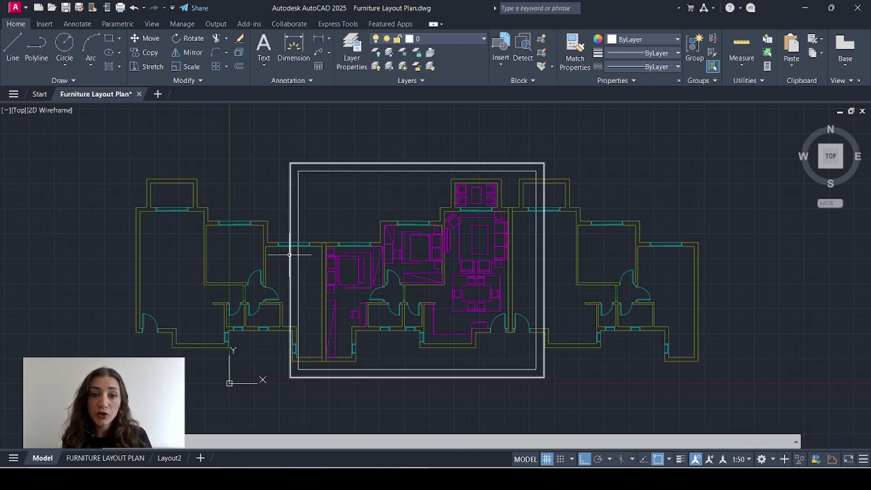
Clip the left mirrored plan with a new boundary, using the inner rectangle as the selected polyline
click(256, 225)
key(Return)
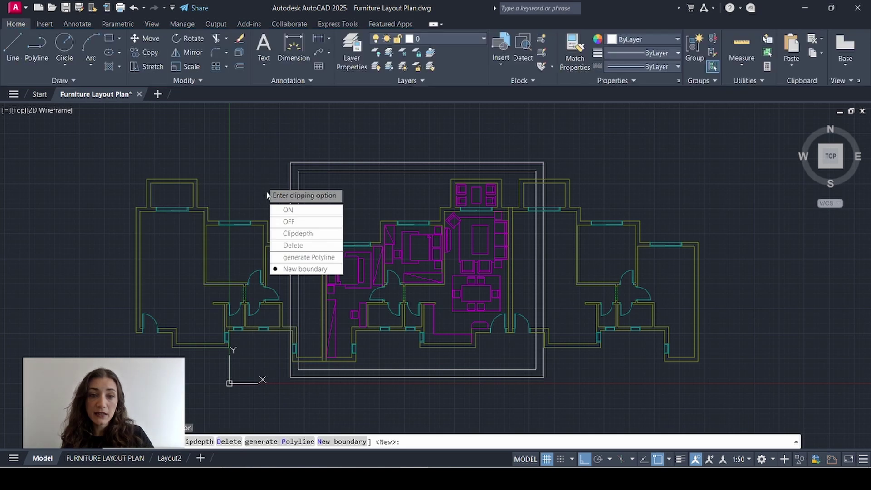
key(Return)
text(s)
key(Return)
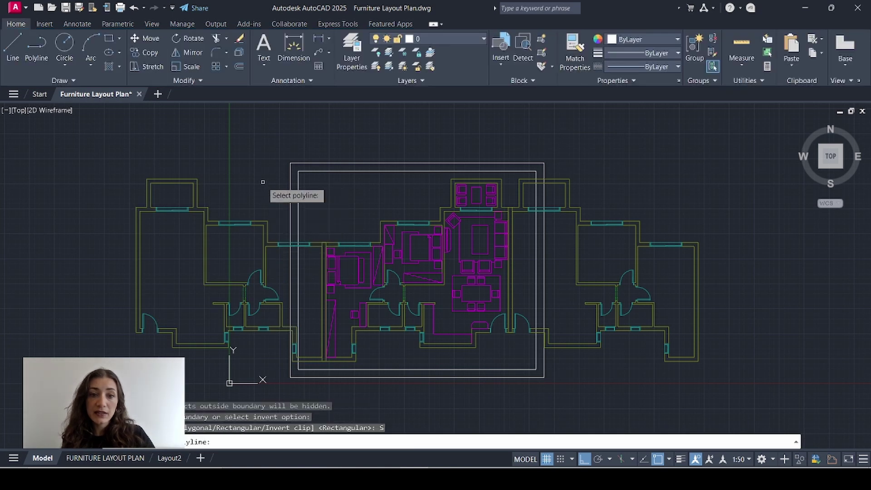
click(304, 171)
Send the clipped left plan reference to the back of the draw order
click(306, 244)
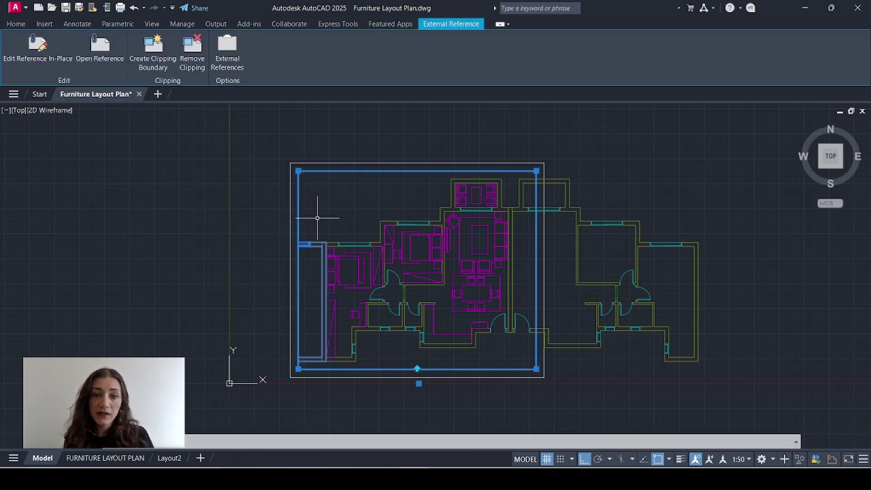
right_click(317, 218)
mouse_move(393, 319)
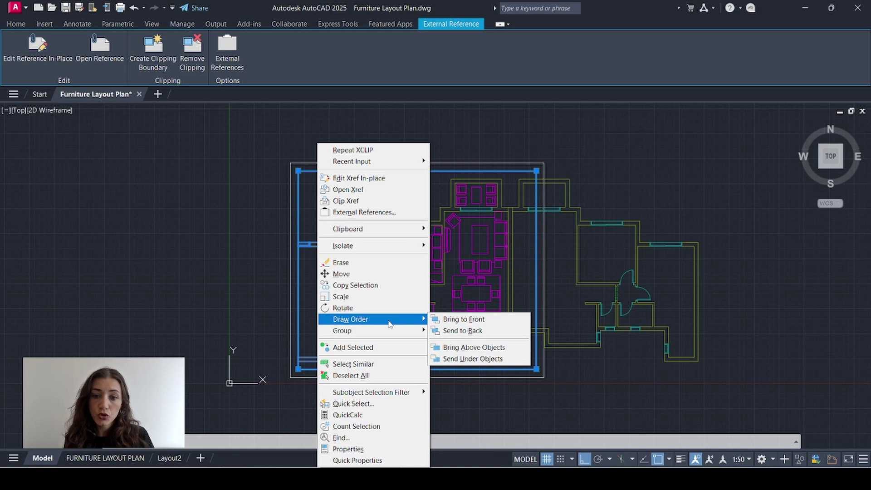
click(463, 330)
Clip the right mirrored plan with a new boundary, using the inner rectangle as the selected polyline
click(574, 204)
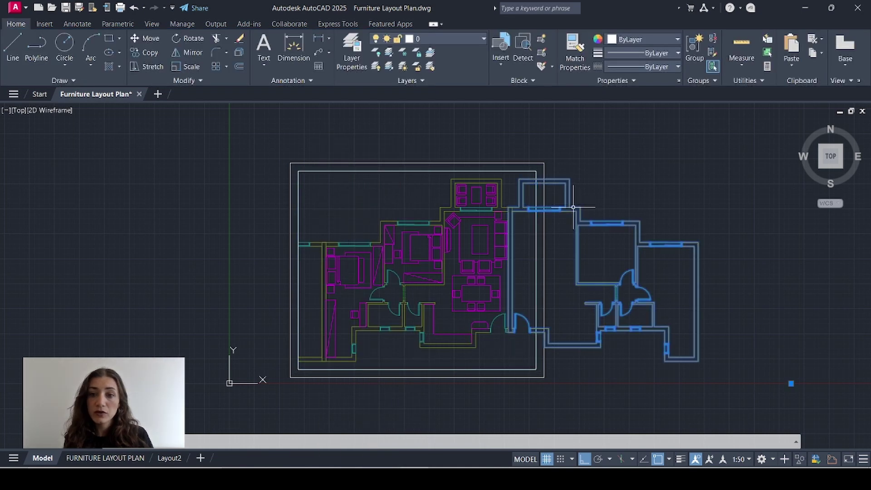
text(xc)
key(Return)
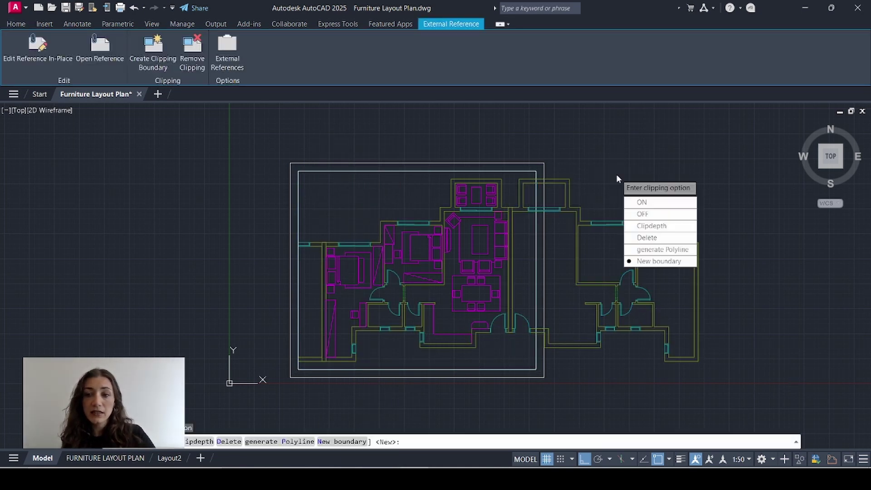
key(Return)
click(642, 204)
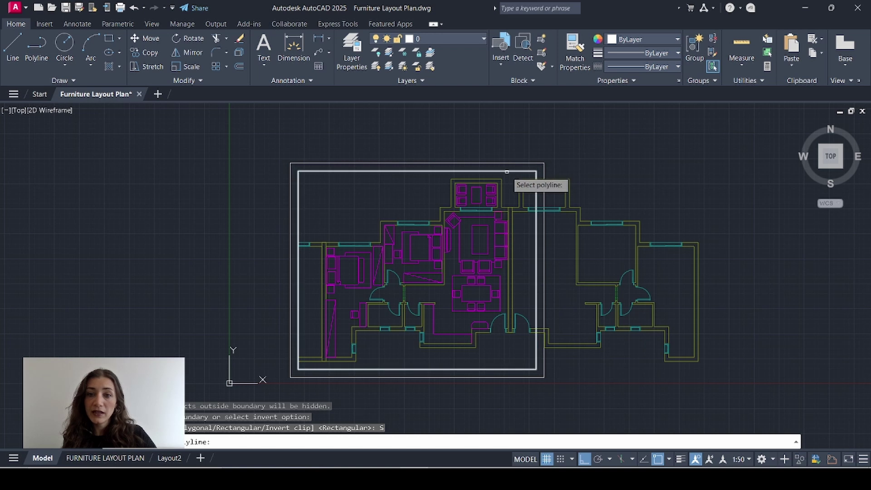
click(506, 172)
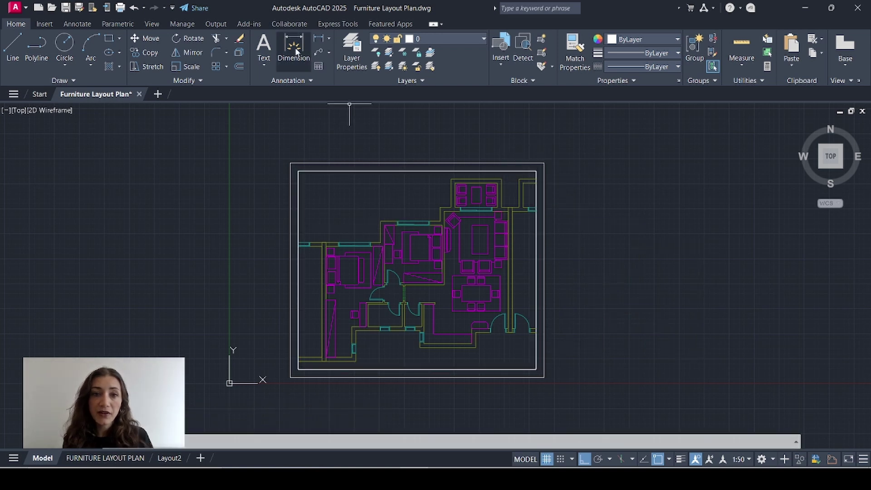
Draw break lines along the inner rectangle's left and right edges, with the break symbols at the edges' midpoints
click(341, 23)
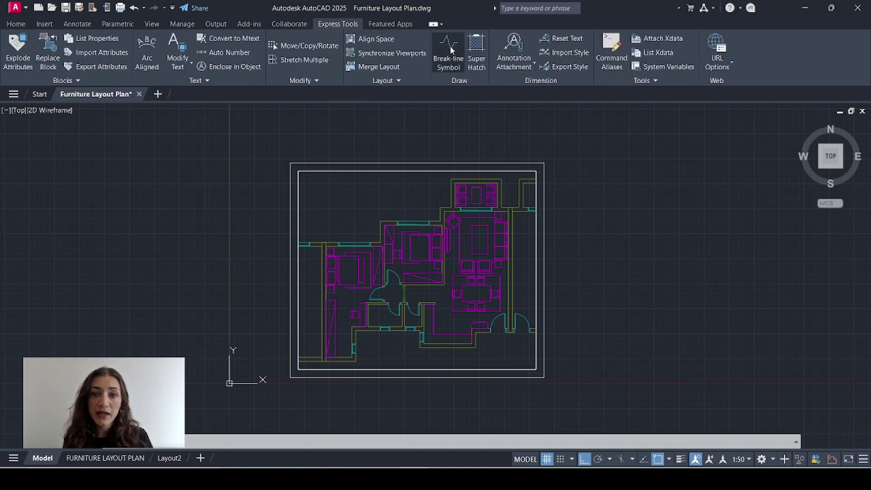
click(442, 68)
click(298, 172)
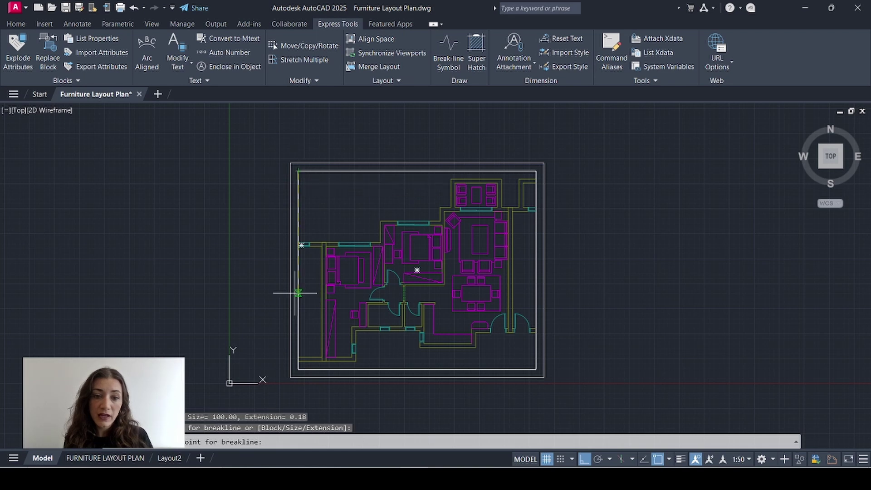
click(298, 369)
click(298, 270)
key(space)
click(536, 170)
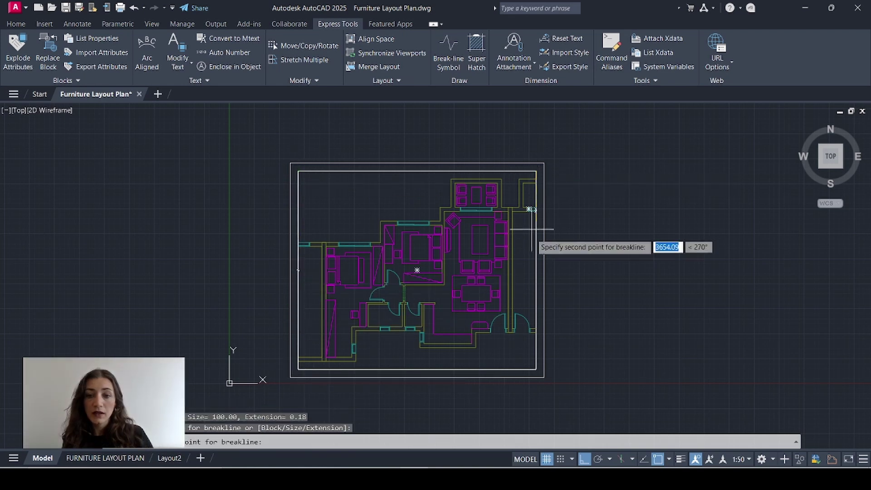
click(536, 368)
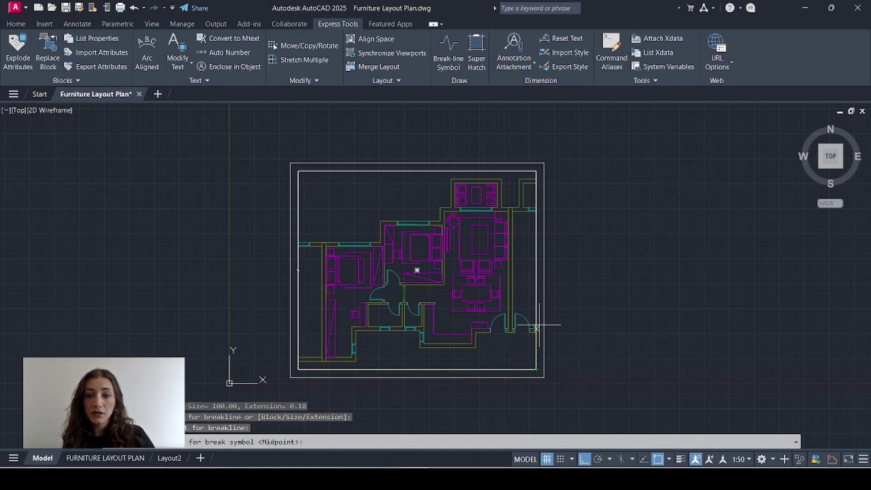
click(536, 270)
Send the clipped right plan reference to the back of the draw order
right_click(316, 295)
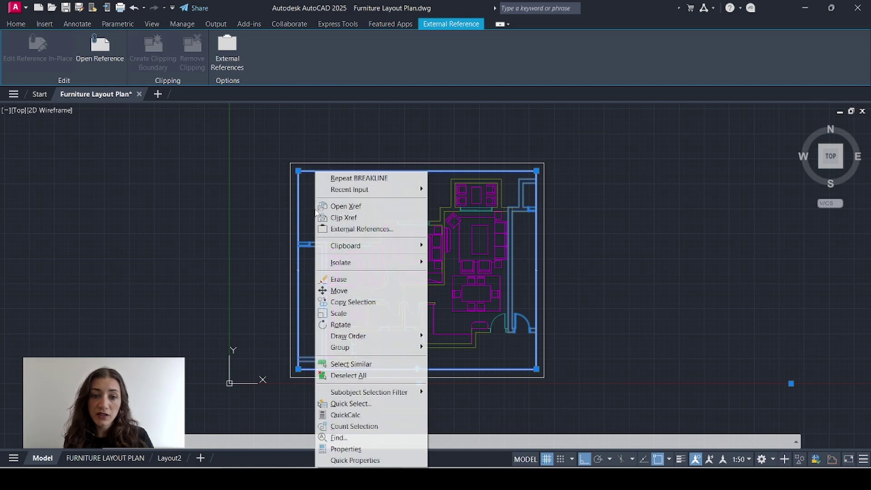
mouse_move(383, 337)
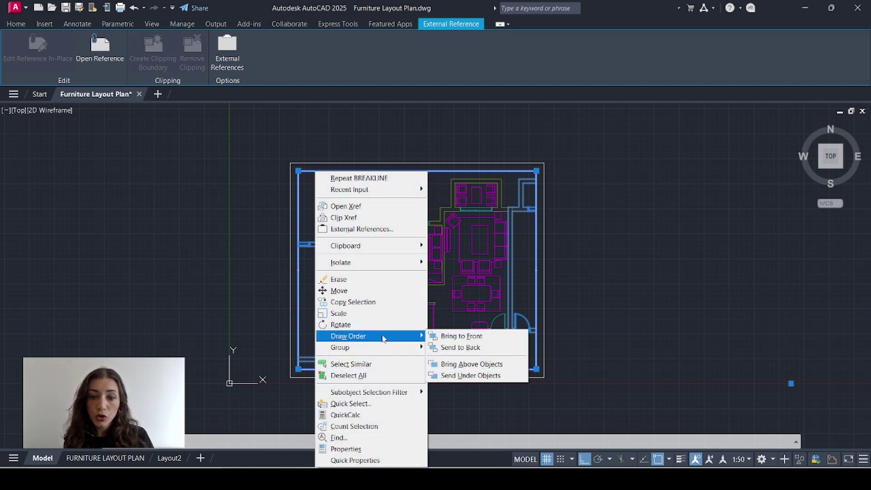
click(453, 347)
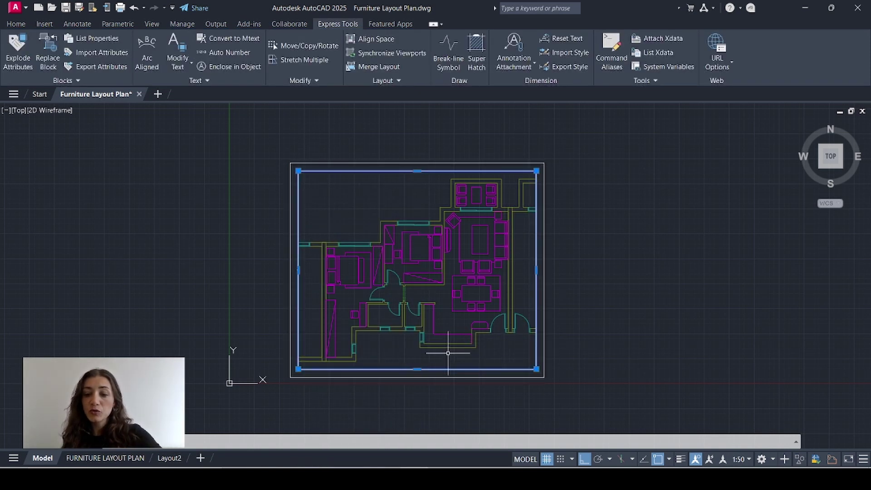
Draw a horizontal construction line across the plan at the height of the break symbols
middle_click(694, 277)
middle_click(694, 276)
text(xl)
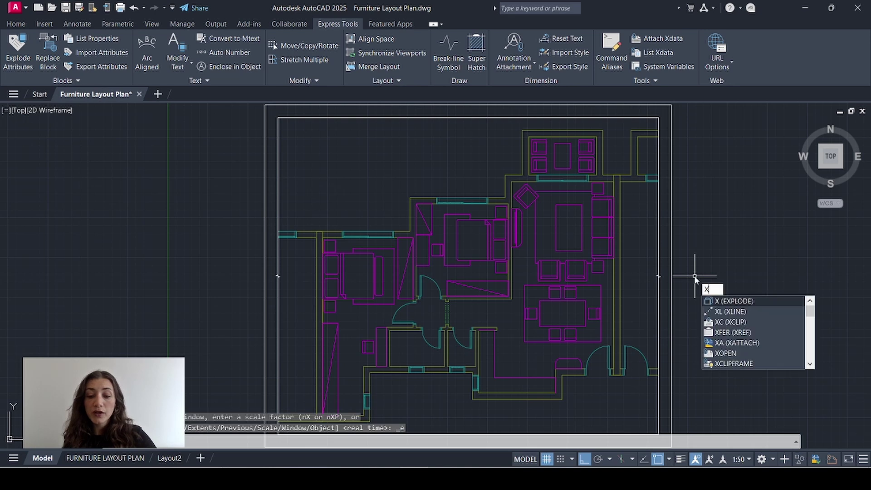
key(Return)
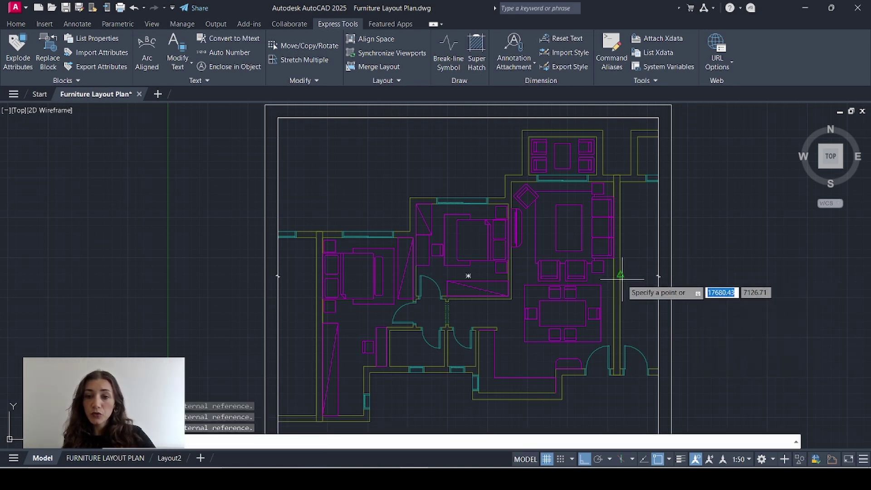
click(507, 280)
click(694, 275)
key(Escape)
Move the horizontal construction line slightly upward, clear of the break symbols
click(739, 274)
click(717, 299)
text(m)
key(Return)
click(727, 355)
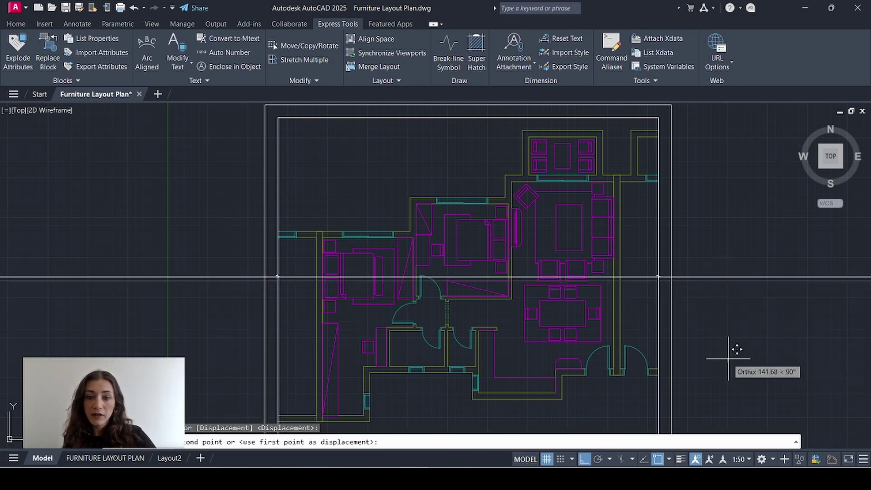
click(736, 343)
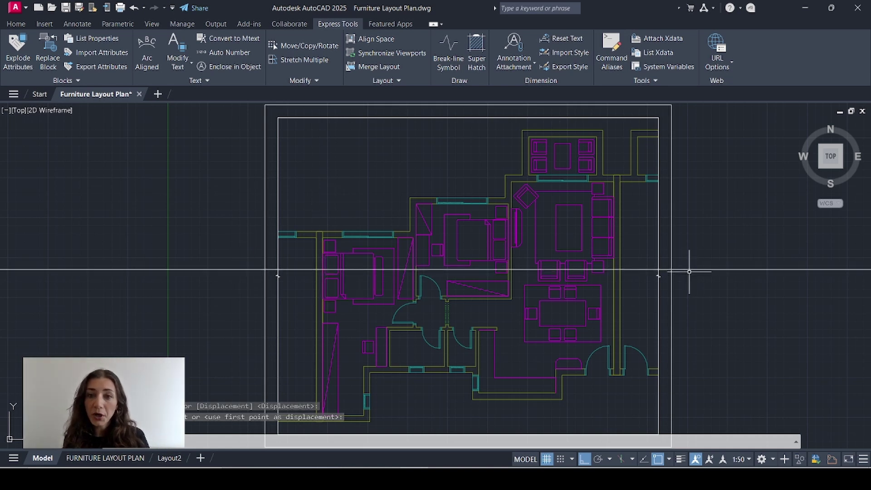
Draw vertical construction lines through the upper left and upper right corners of the inner rectangle
scroll(450, 213, down, 2)
text(l)
key(Return)
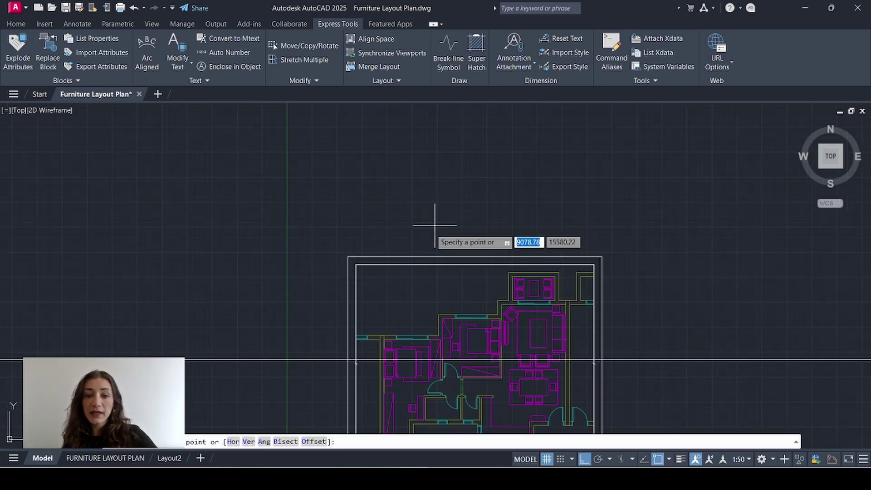
click(356, 264)
key(Escape)
key(Return)
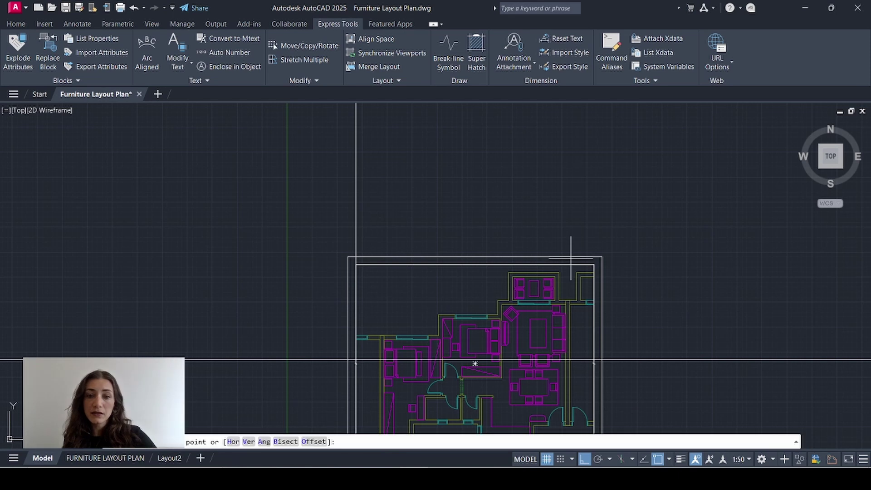
click(593, 264)
click(592, 219)
key(Escape)
Draw vertical construction lines along both faces of the plan's outer left wall
text(xl)
key(Return)
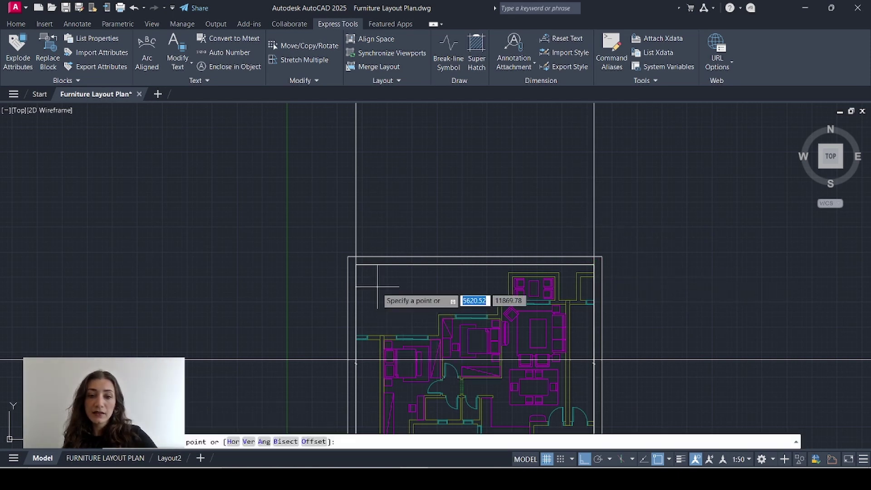
click(380, 336)
click(379, 300)
key(Escape)
key(Return)
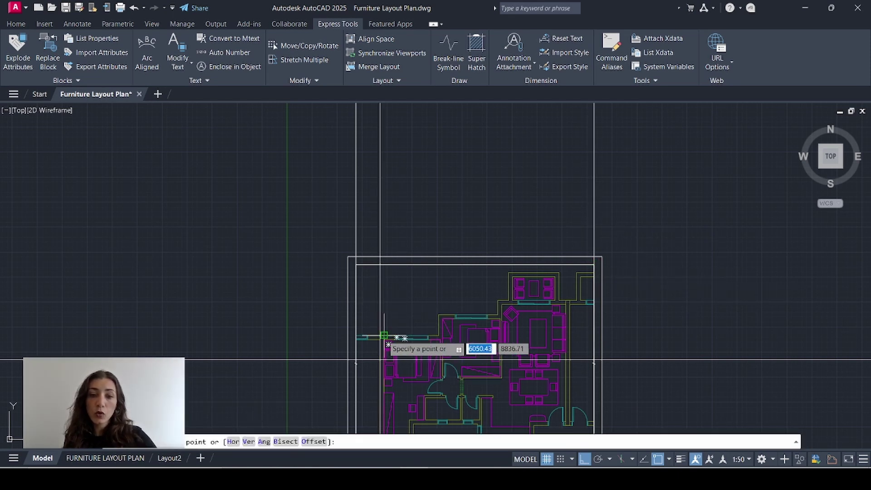
click(384, 336)
click(393, 303)
key(Escape)
Draw vertical construction lines along both faces of the plan's outer right wall
key(Return)
click(566, 300)
click(567, 284)
key(Escape)
key(Return)
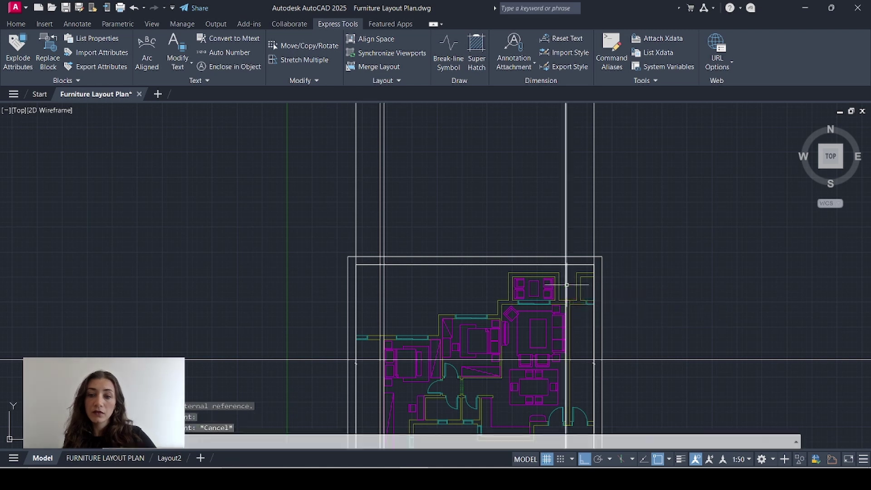
click(570, 301)
click(574, 270)
key(Escape)
Draw a horizontal construction line across the vertical ones, in the empty area above the plan frame
text(x)
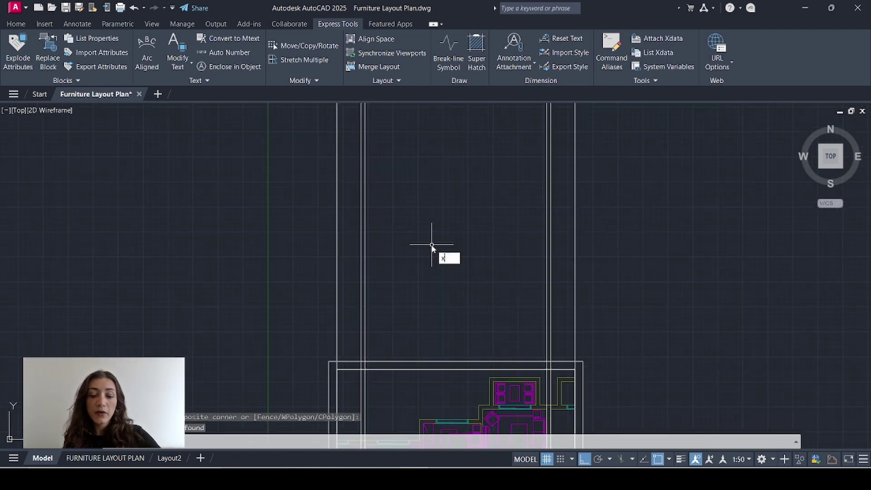
key(Return)
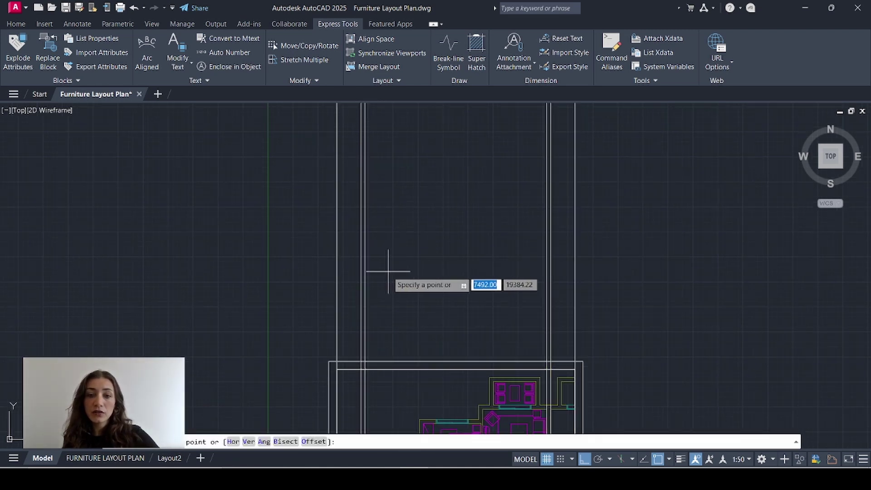
text(h)
key(Return)
click(471, 271)
key(Escape)
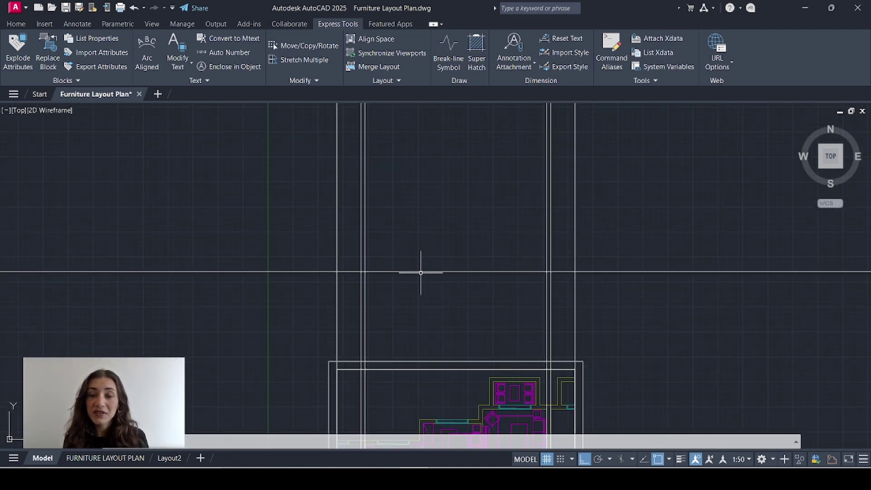
Offset the new horizontal construction line 3000 upward
click(423, 271)
click(423, 236)
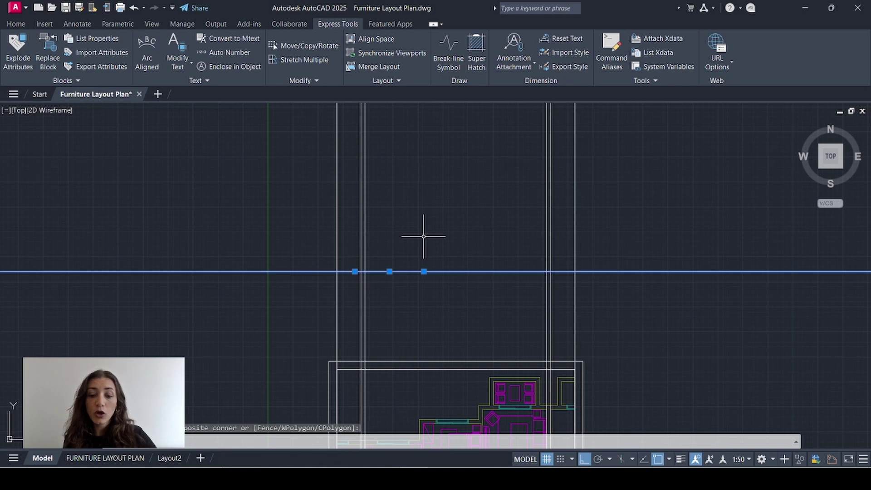
text(o)
key(Return)
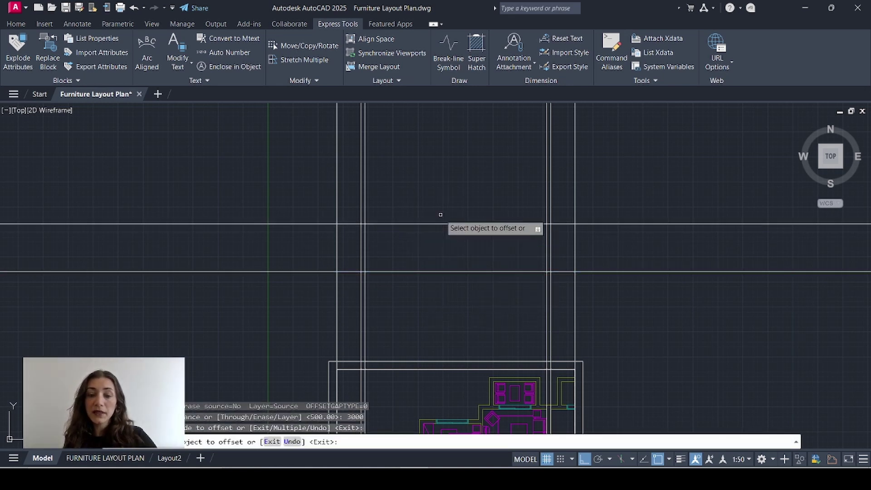
key(Escape)
Offset the upper horizontal construction line 500 upward and the lower one 500 downward
text(Of)
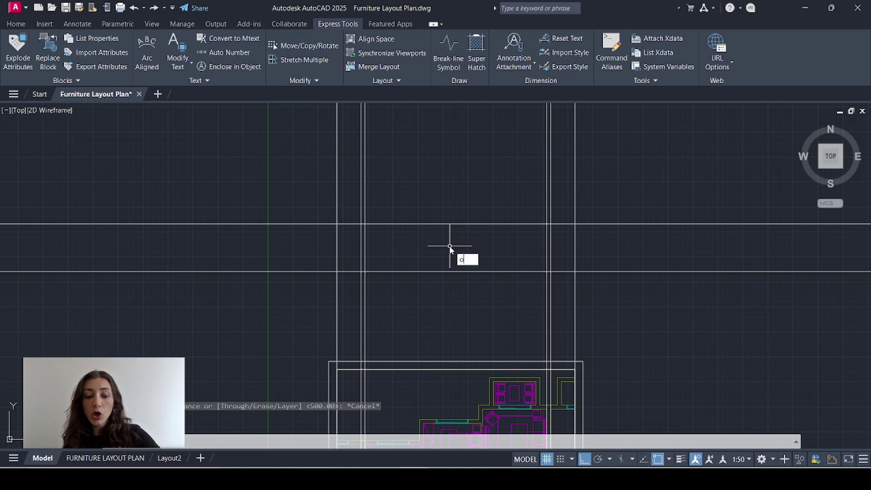
key(Return)
text(5)
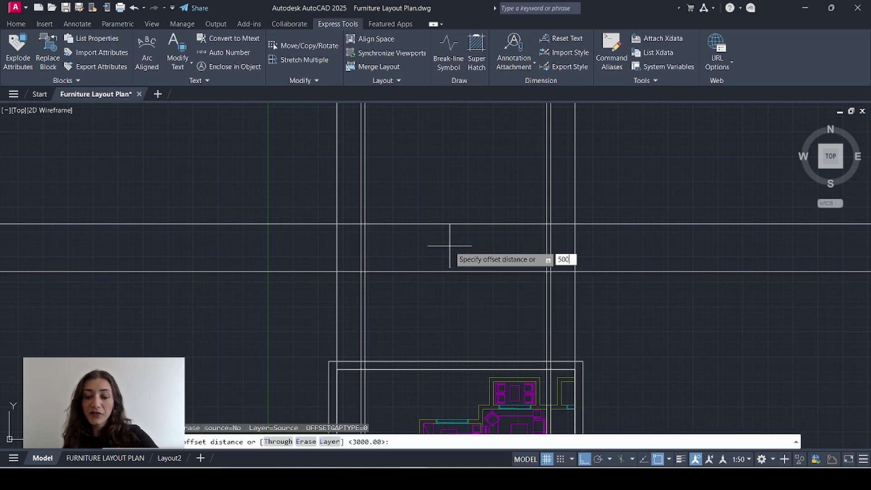
text(00)
key(Return)
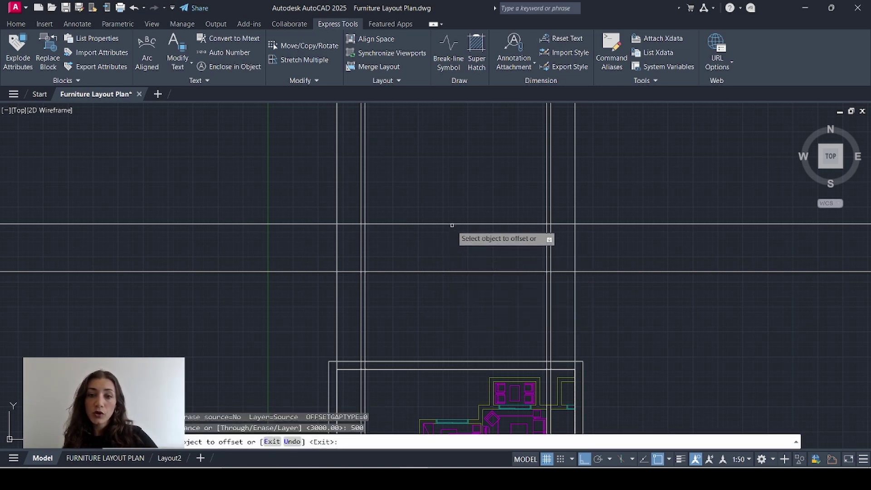
click(451, 224)
click(452, 202)
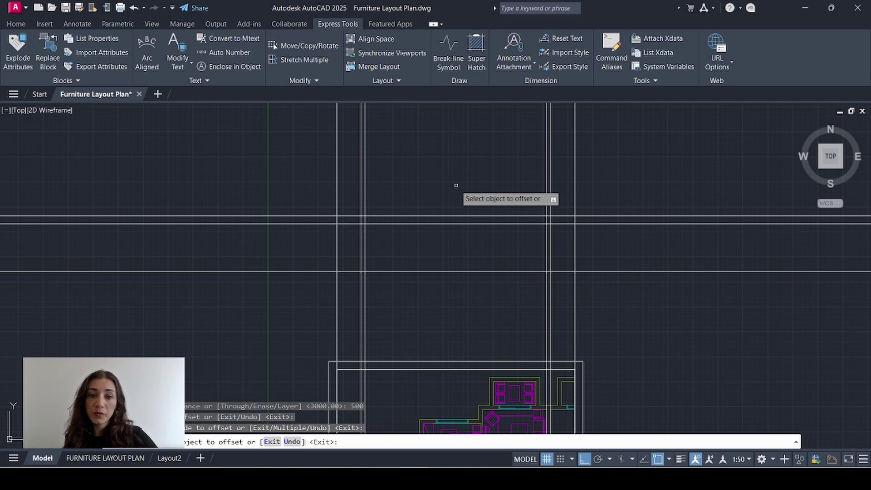
click(452, 271)
click(446, 308)
key(Escape)
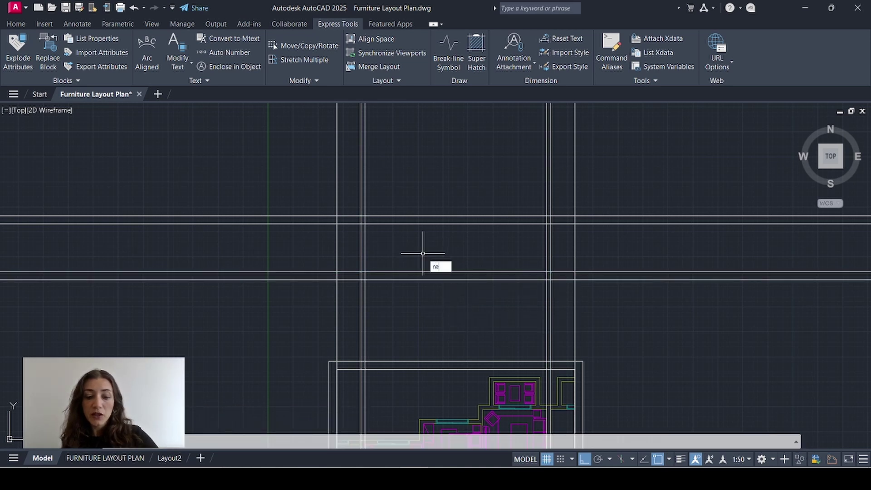
Draw a rectangle between the outermost horizontal and vertical construction lines above the plan
text(rec)
key(Return)
click(337, 216)
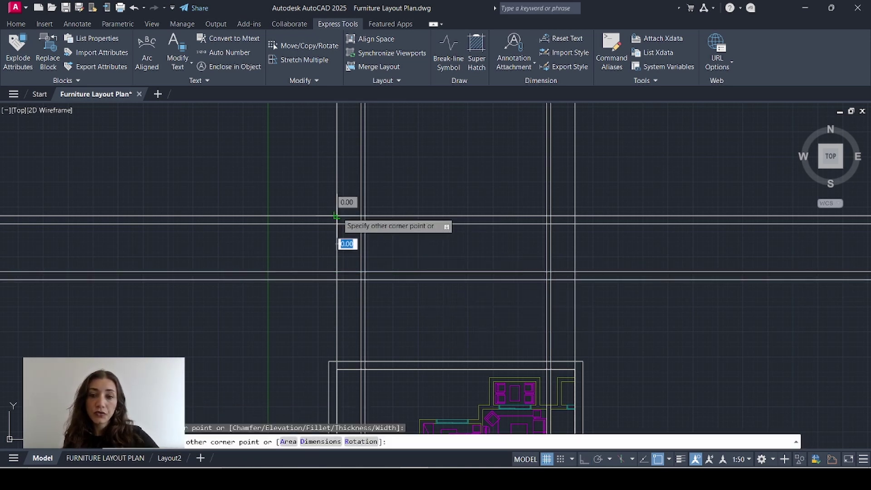
click(574, 280)
Offset the new rectangle 500 outward
click(560, 280)
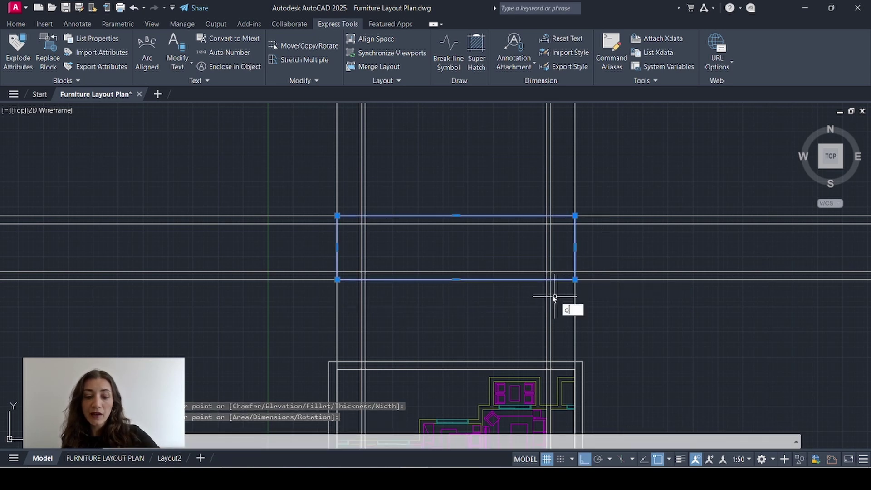
text(o)
key(Return)
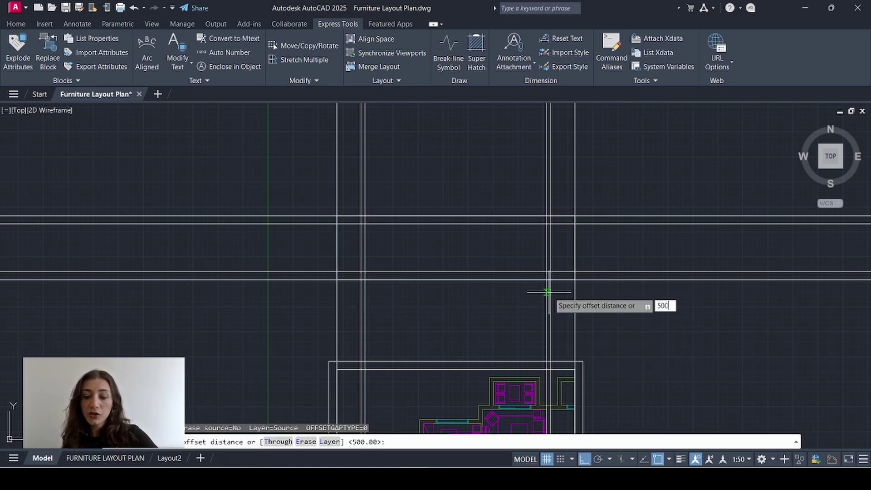
key(Return)
click(526, 280)
click(517, 295)
key(Escape)
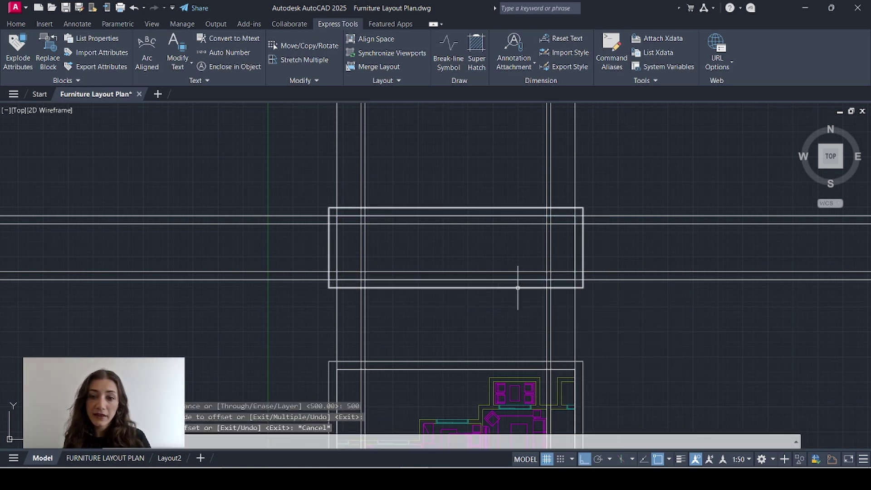
Move the outer rectangle to the Defpoints layer and thaw that layer
click(517, 287)
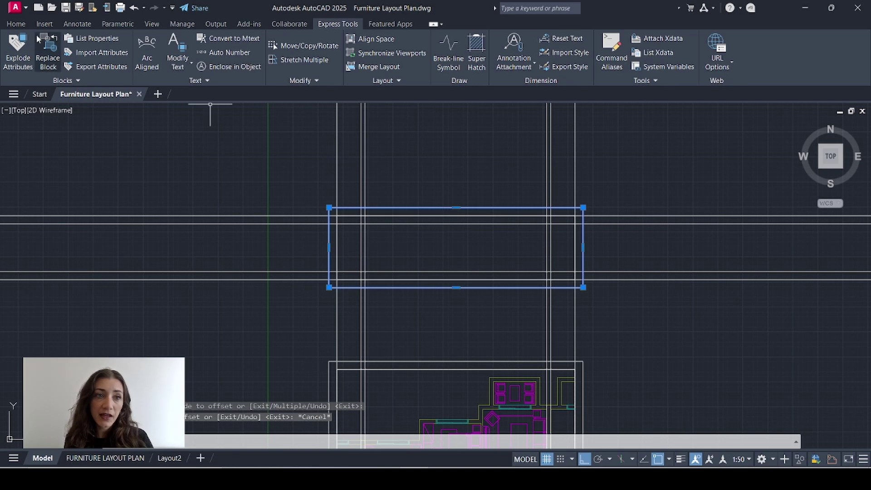
click(19, 24)
click(417, 40)
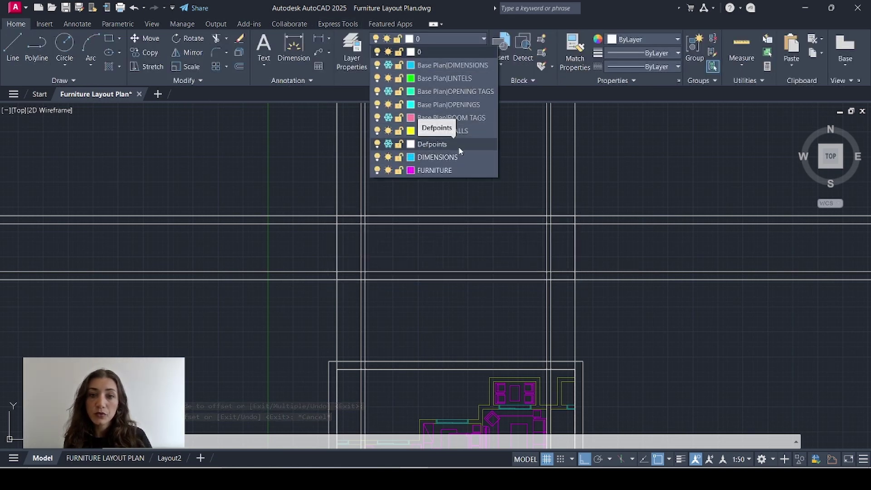
click(426, 143)
key(Escape)
click(430, 40)
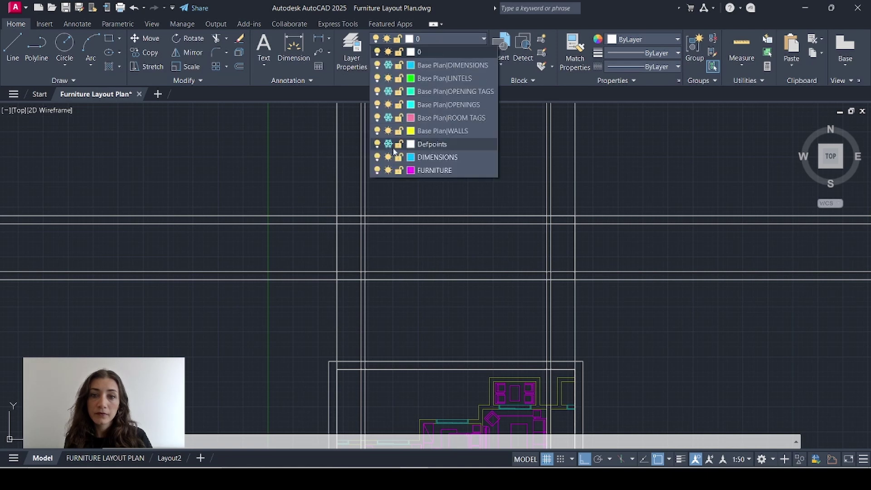
click(388, 144)
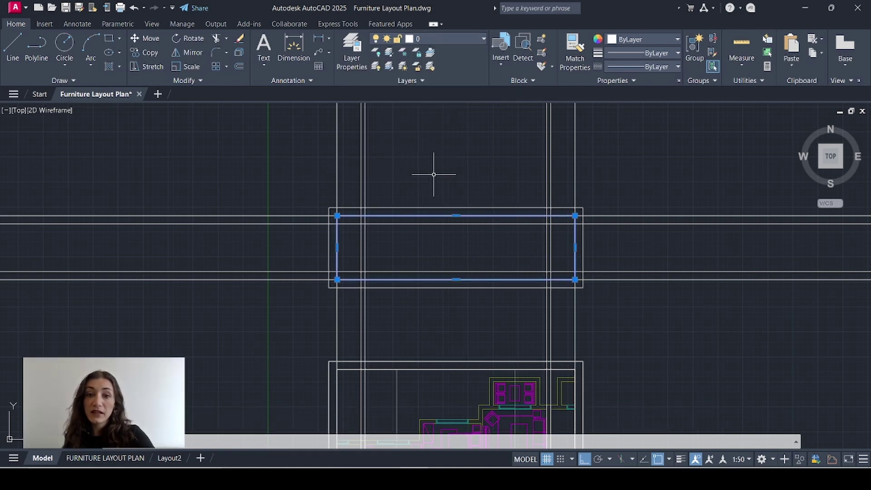
key(Escape)
Draw horizontal break lines across the outer rectangle along the outermost upper and lower construction lines, with the break symbols at their midpoints
click(338, 24)
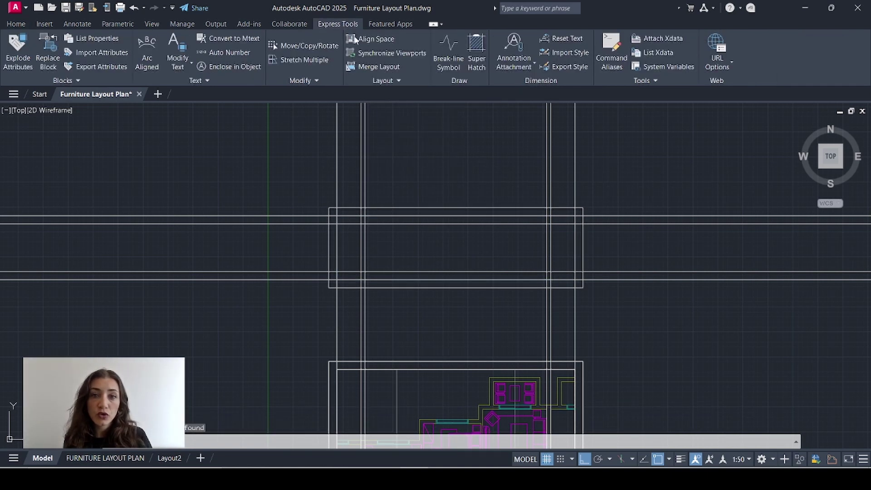
click(443, 42)
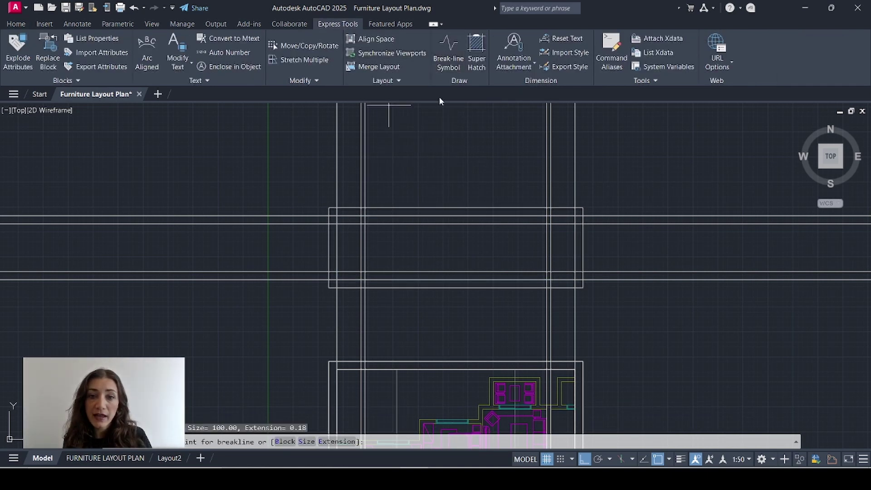
click(328, 215)
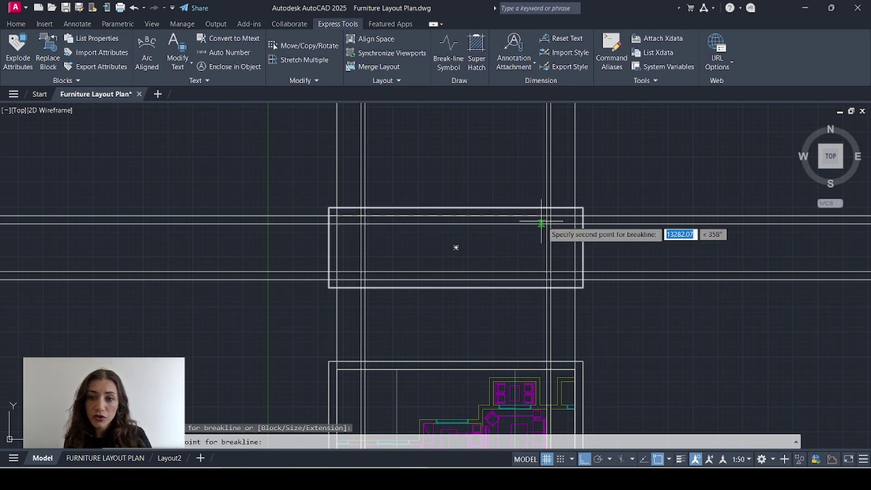
click(583, 215)
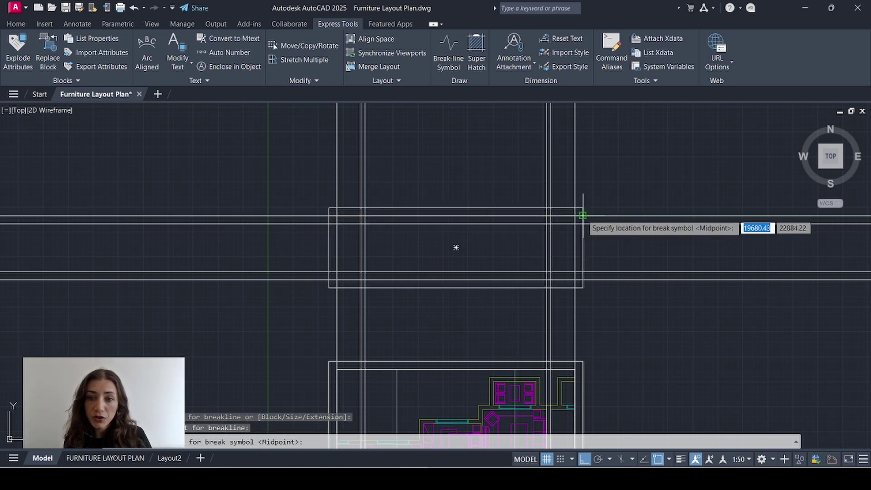
click(456, 215)
key(Return)
click(329, 279)
click(583, 279)
click(455, 279)
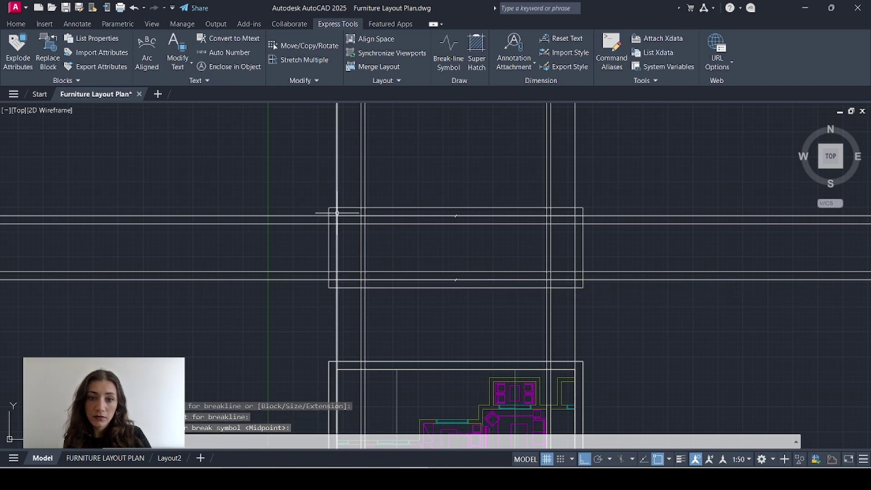
Draw vertical break lines along the outermost left and right construction lines and remove the construction lines beneath the break lines
key(Return)
click(336, 208)
click(336, 287)
click(336, 247)
key(Return)
key(Escape)
click(598, 280)
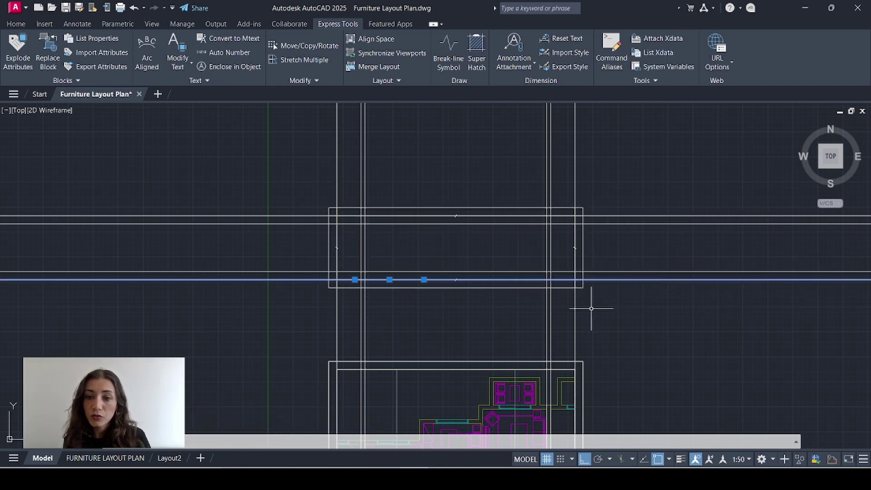
click(575, 311)
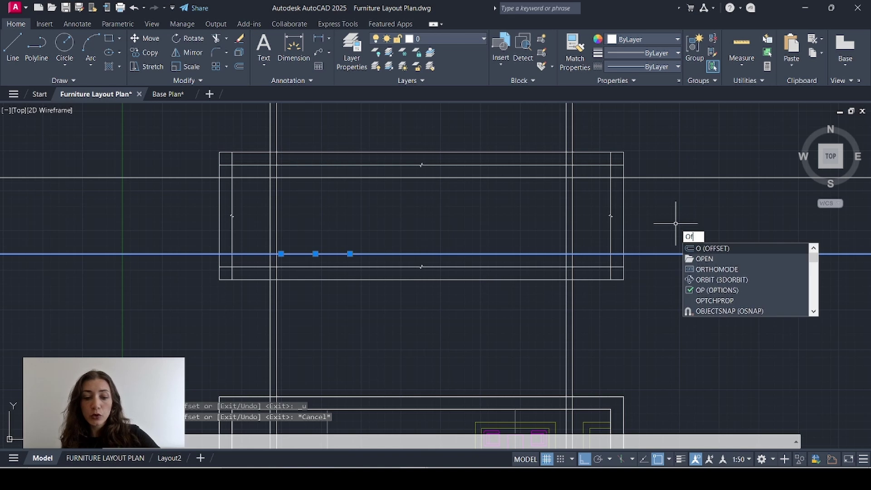
Offset the lower horizontal construction line 300 downward and the upper one 300 upward
key(Return)
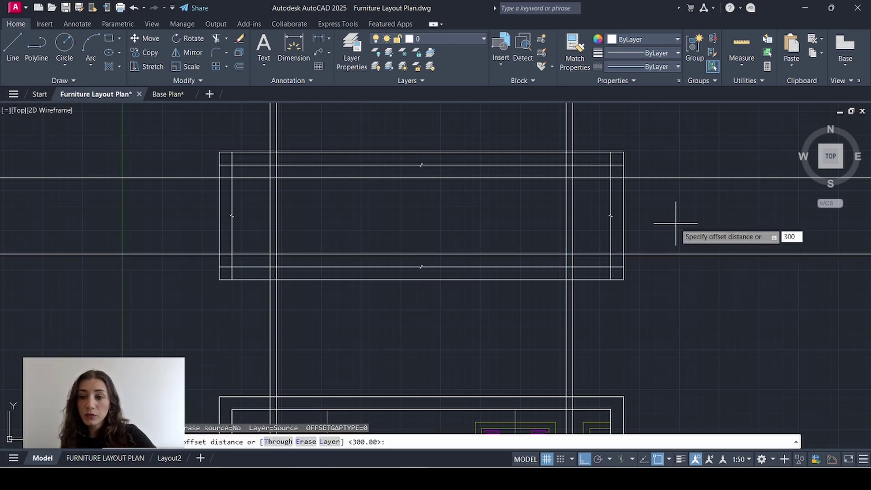
text(300)
key(Return)
click(654, 254)
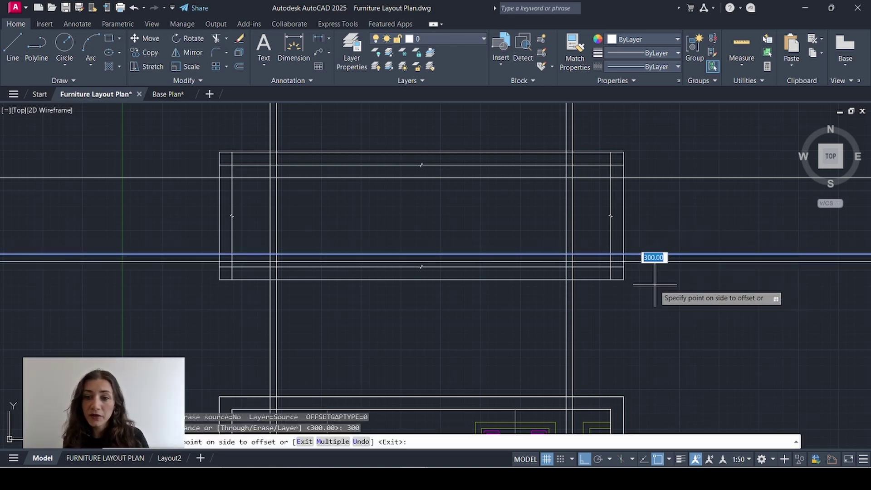
click(652, 331)
click(650, 177)
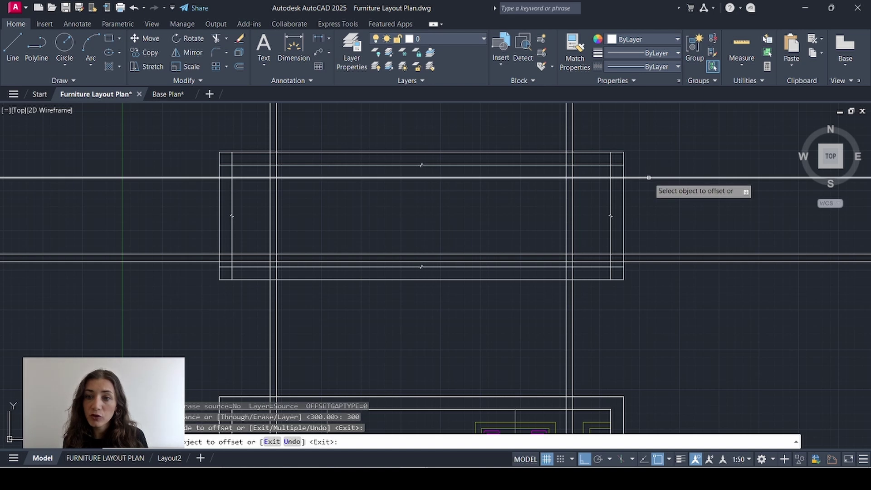
key(Escape)
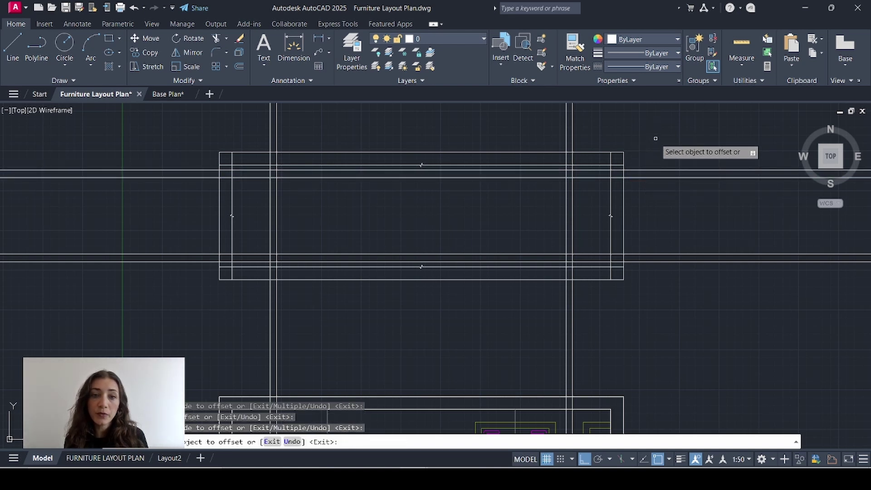
Create a layer named FLOOR SLAB with a green color and a 0.18 mm lineweight
click(352, 59)
click(139, 156)
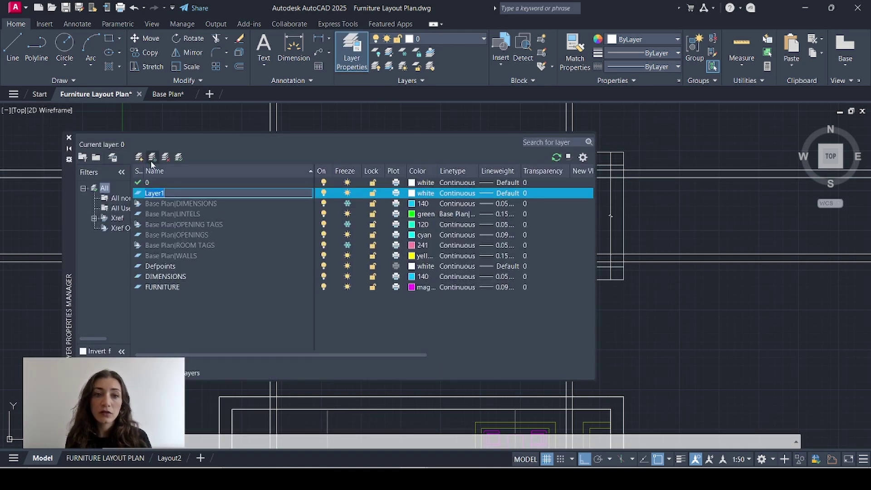
text(FLOOR SLAB)
click(422, 193)
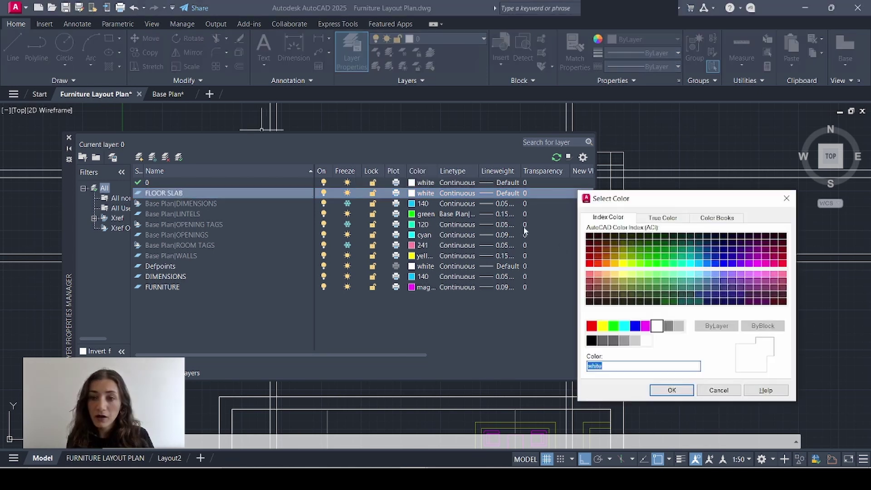
click(671, 390)
click(497, 193)
click(426, 242)
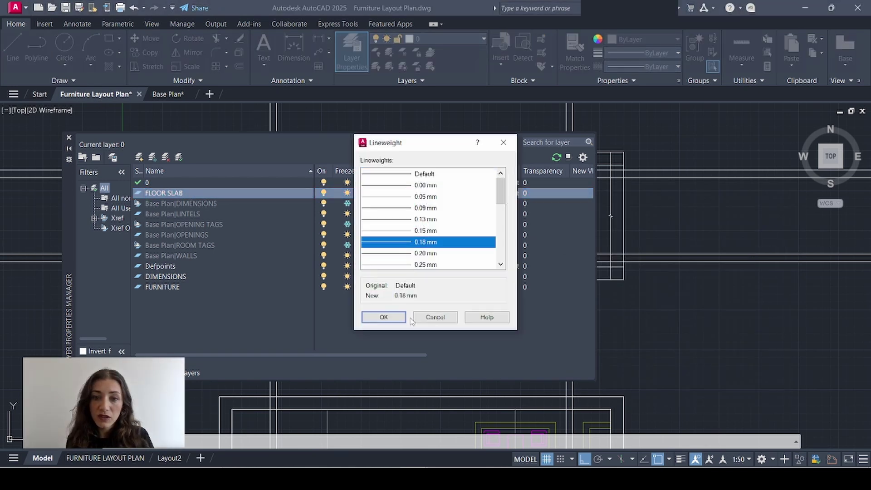
click(383, 317)
On the FLOOR SLAB layer, draw a polyline along the upper slab's underside between the walls, with a 300-deep beam at the right wall
click(449, 39)
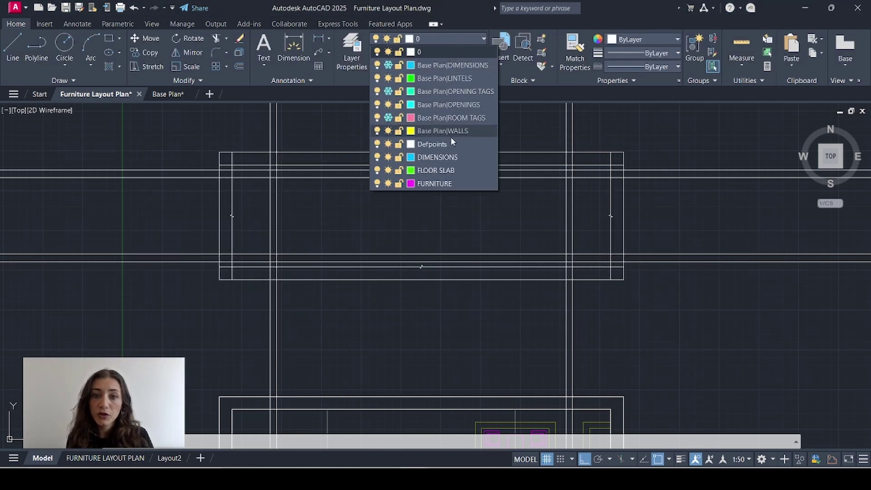
click(445, 169)
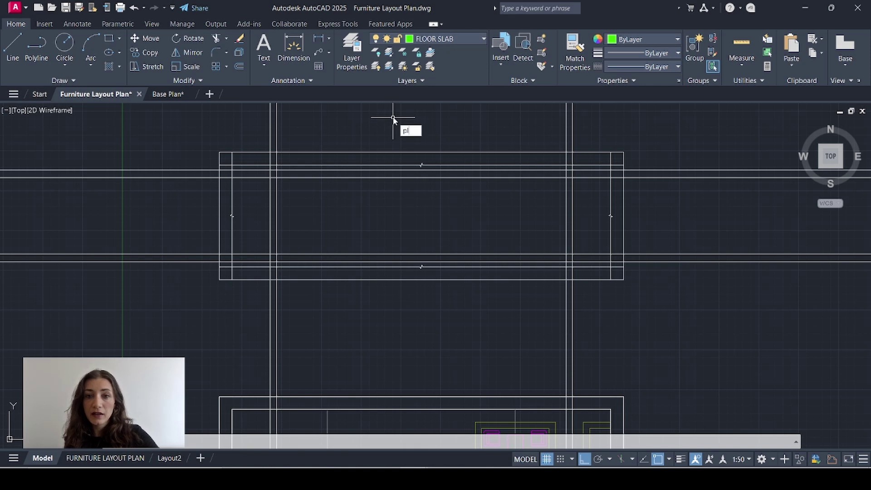
text(pl)
key(Return)
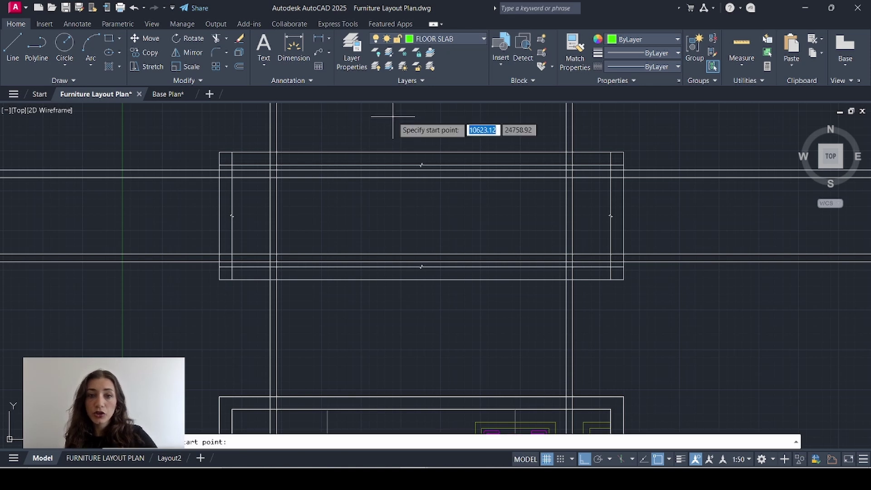
click(277, 177)
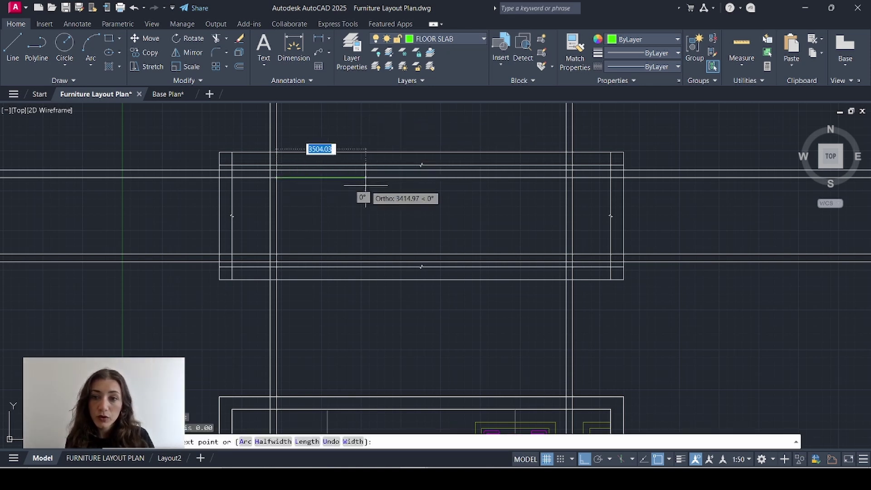
click(565, 178)
text(3)
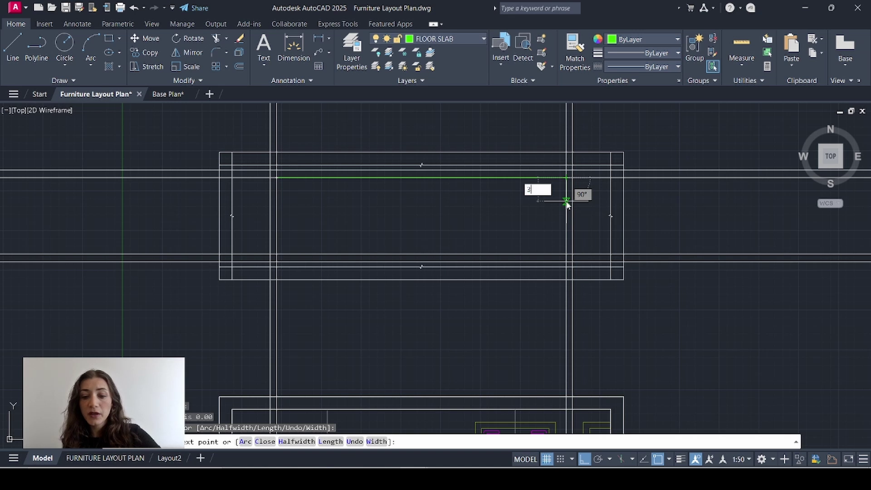
text(00)
key(Return)
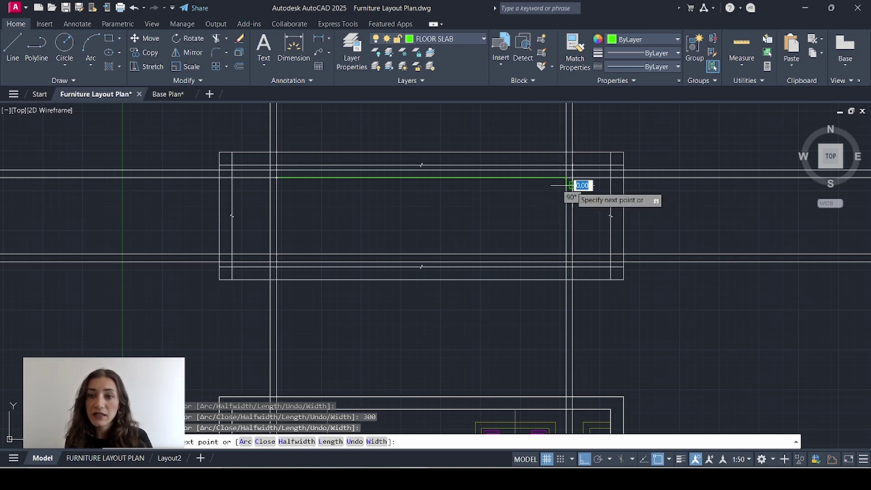
click(572, 177)
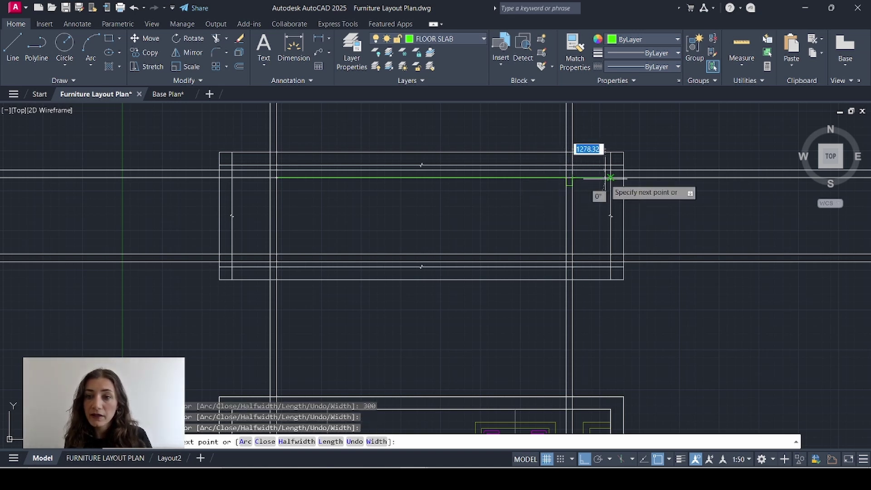
Continue the slab polyline to the right break line, 200 up, across to the left break line, and around a 300-deep beam at the left wall
click(611, 178)
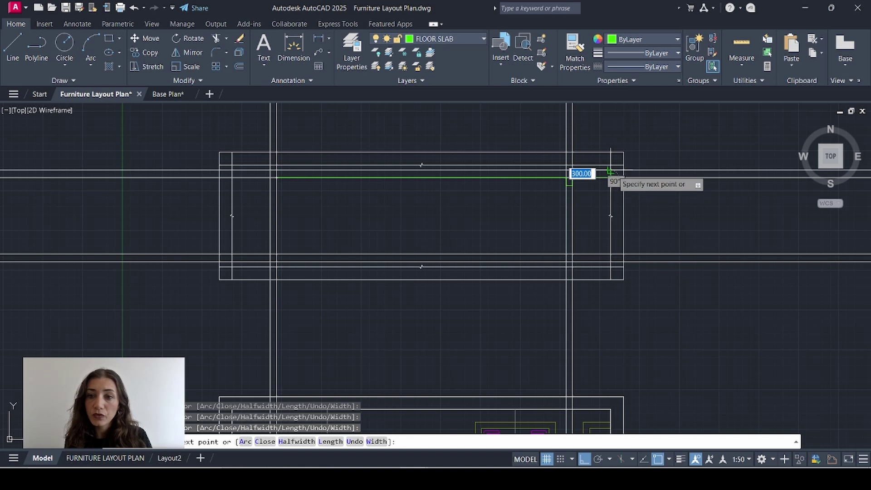
text(200)
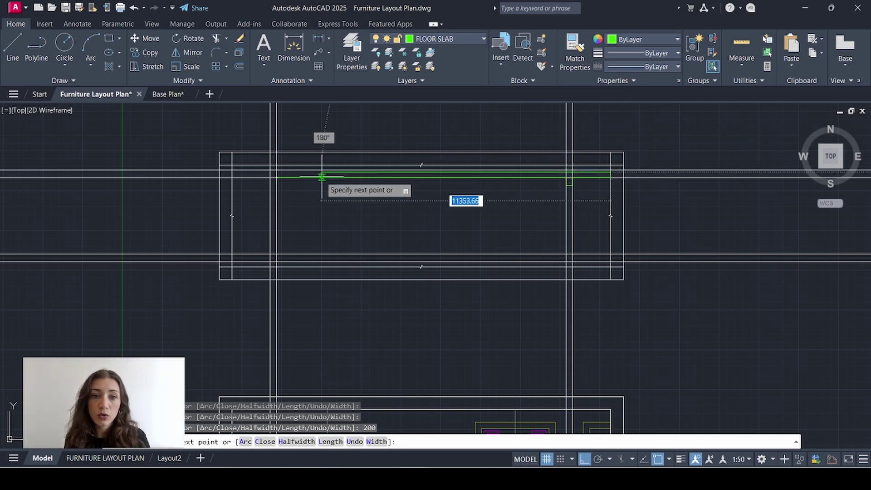
click(231, 174)
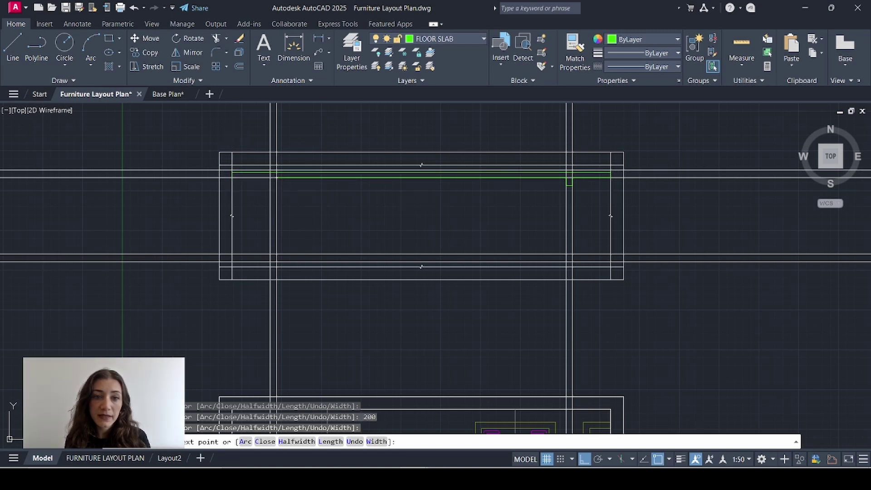
click(271, 178)
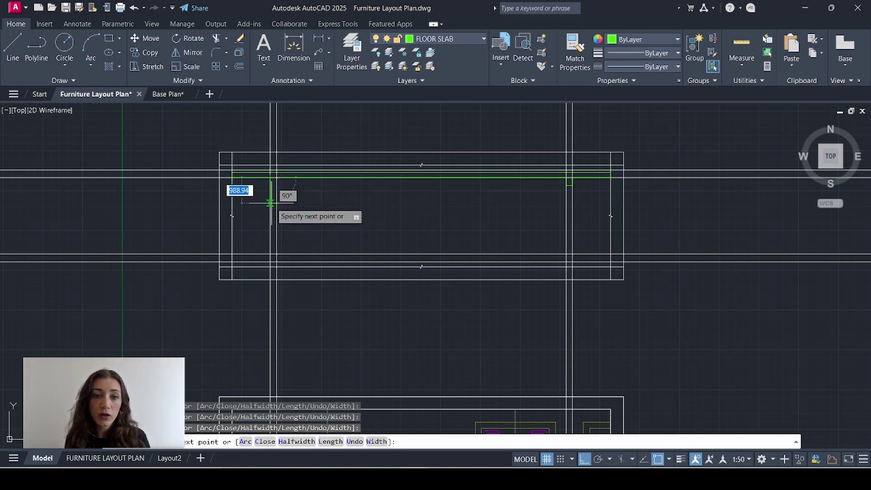
text(300)
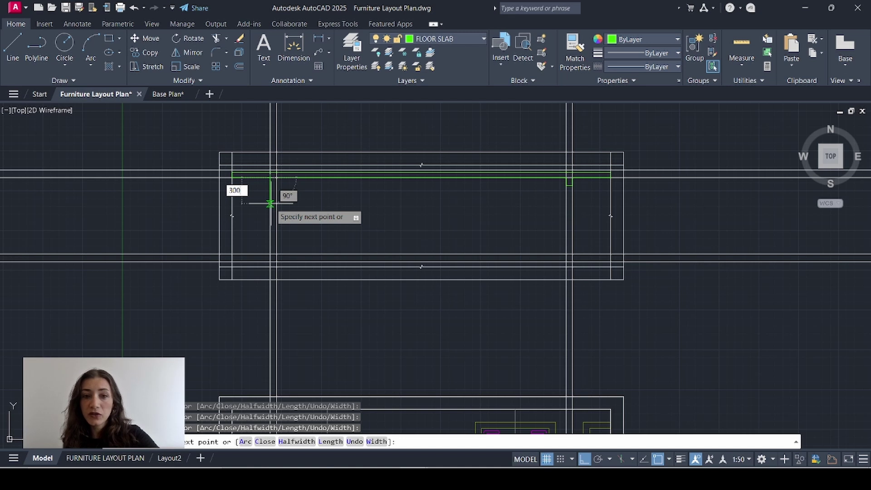
key(Return)
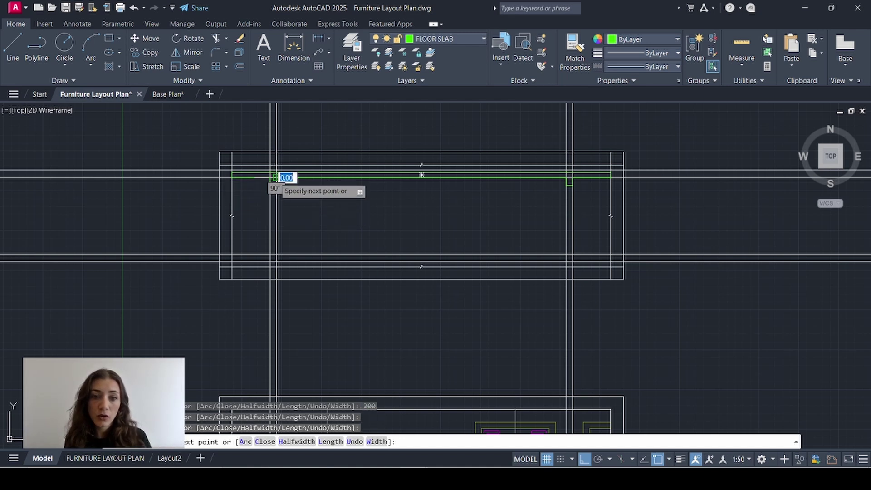
key(Escape)
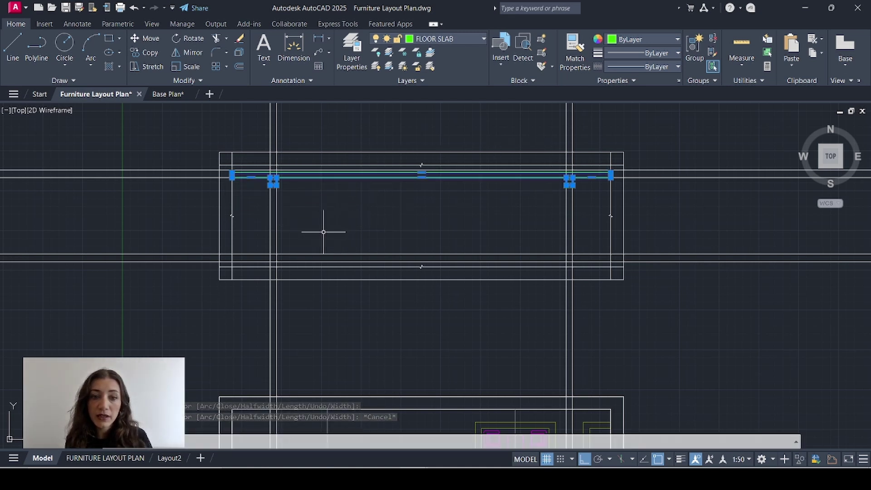
Copy the upper floor slab with its beams straight down to the lowest horizontal construction line
text(co)
key(Return)
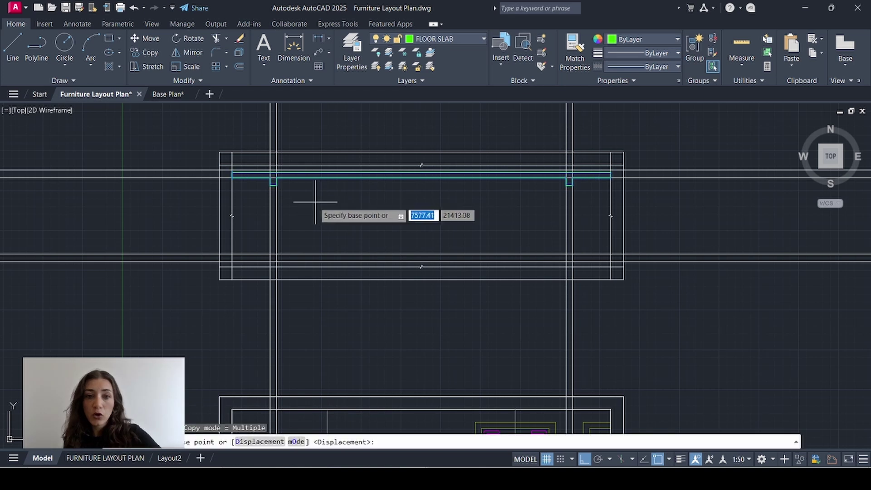
click(276, 177)
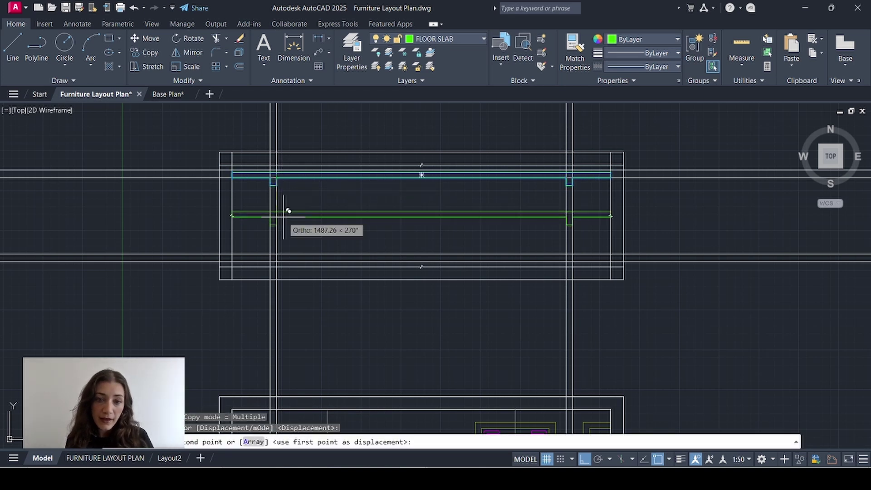
click(281, 256)
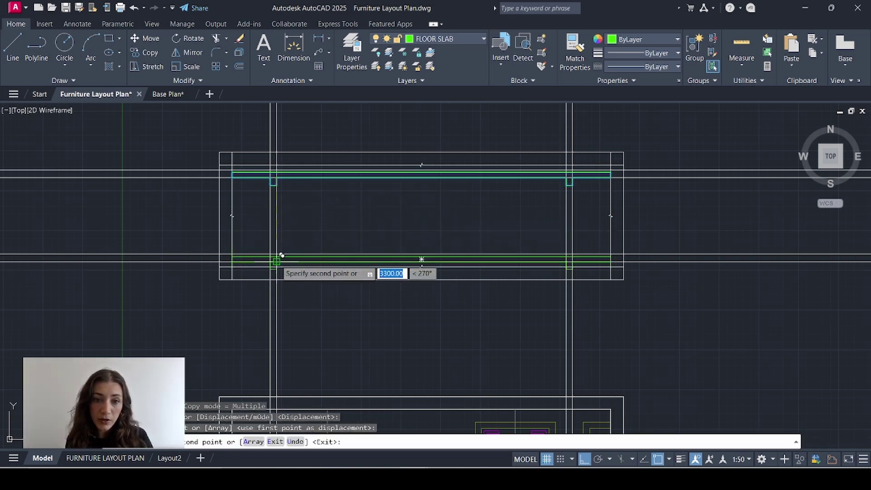
key(Escape)
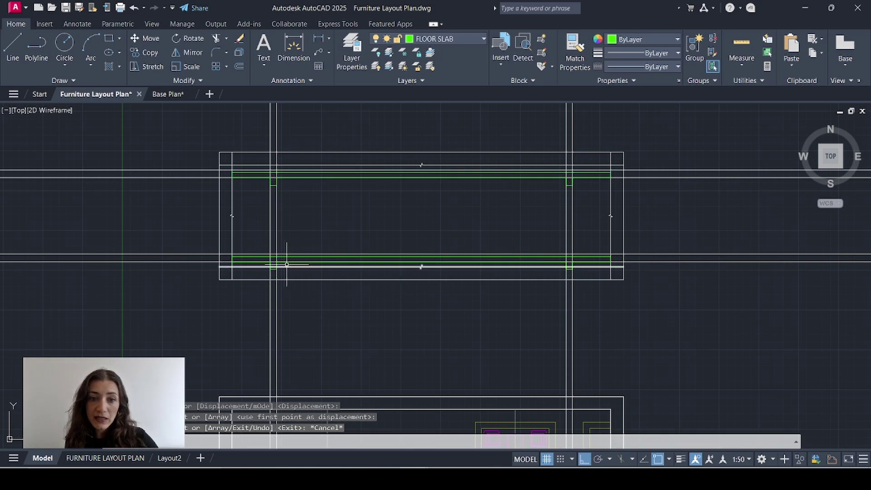
Trim the lower slab's two beams where they extend below the lower break line, using the break line as the cutting edge
click(289, 268)
scroll(289, 271, up, 2)
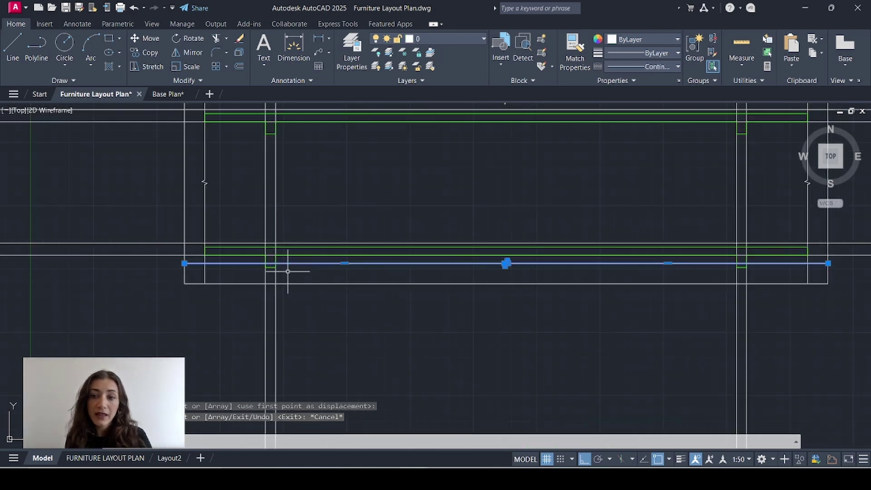
scroll(306, 271, up, 2)
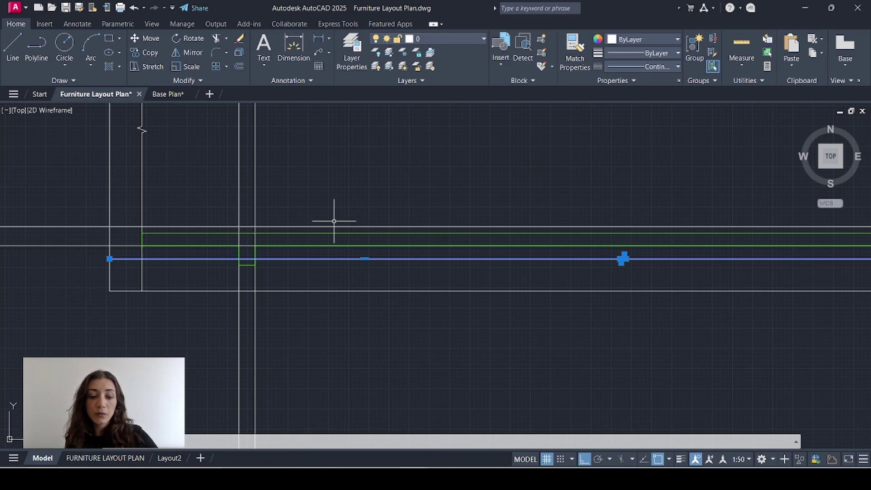
key(Return)
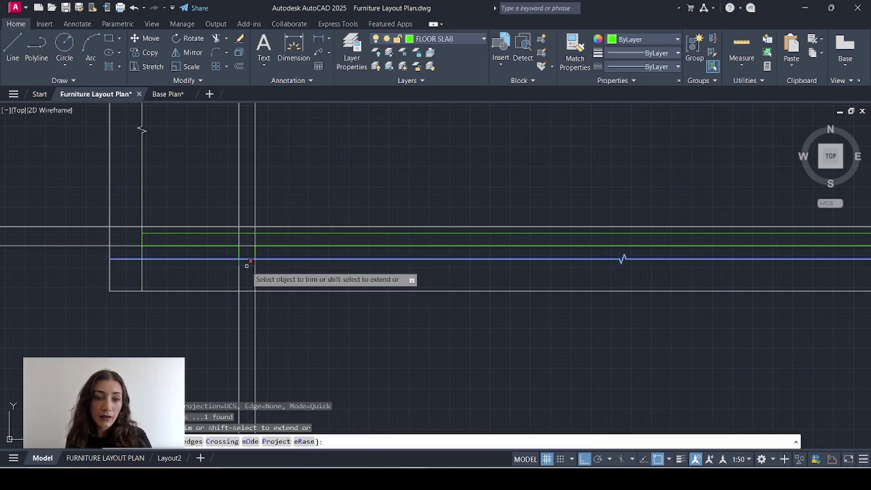
scroll(195, 258, down, 2)
scroll(247, 182, up, 4)
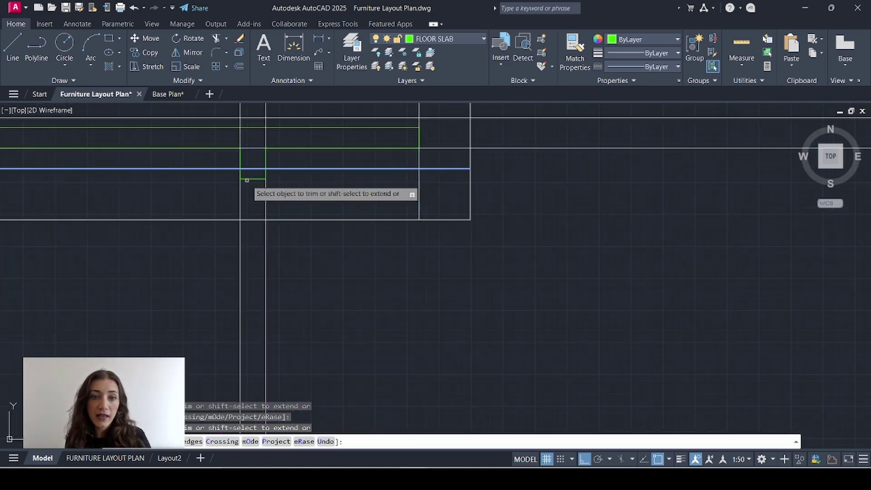
click(247, 179)
click(252, 183)
middle_drag(319, 203, 371, 241)
Copy a wall line from the Base Plan drawing and paste it beside the framed drawing to bring in the WALLS layer
click(434, 39)
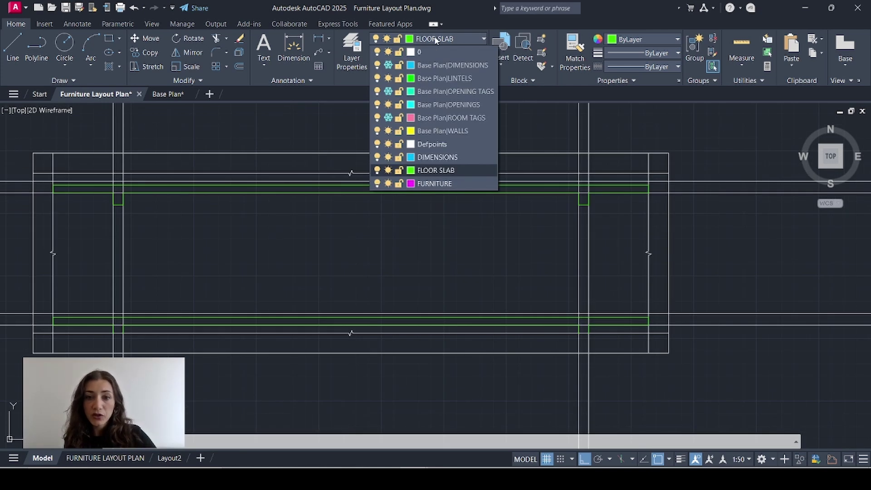
click(435, 40)
scroll(330, 198, down, 2)
middle_drag(366, 327, 354, 140)
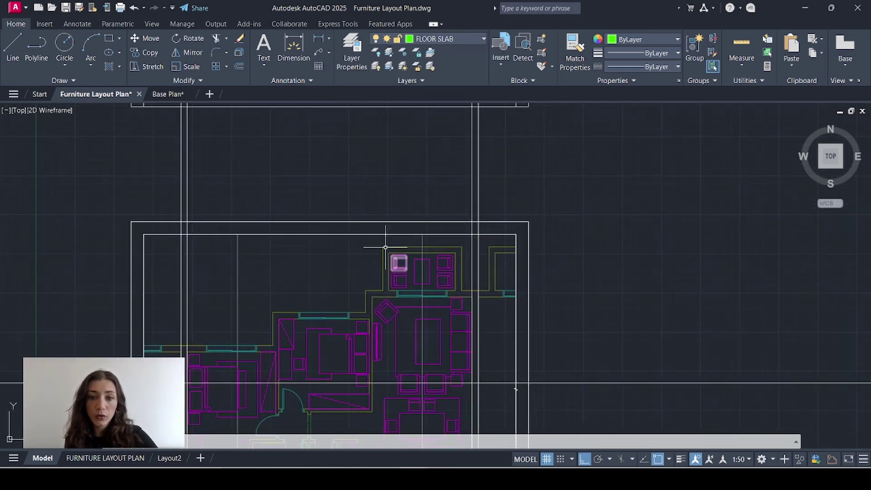
click(384, 246)
right_click(383, 245)
click(415, 190)
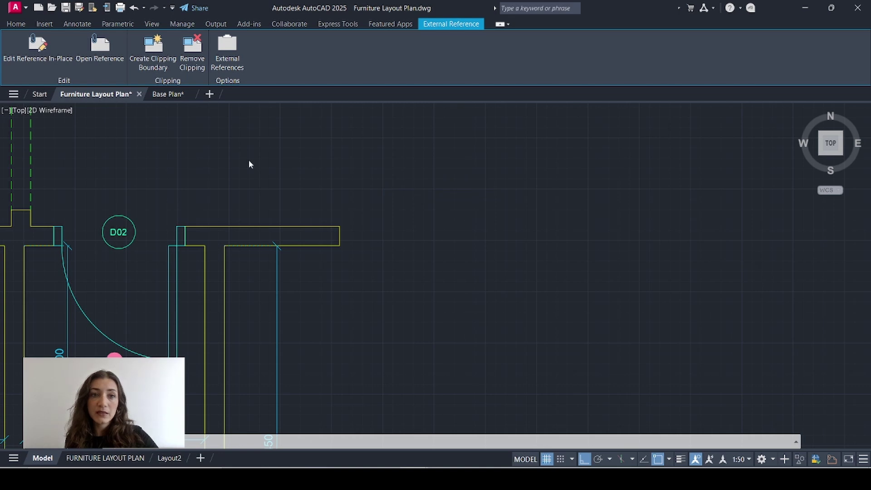
click(171, 94)
click(98, 94)
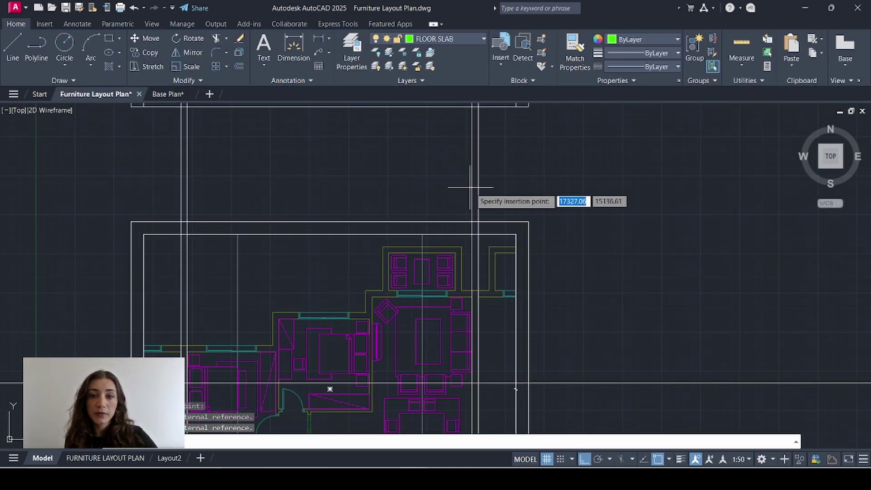
middle_drag(466, 188, 536, 386)
click(560, 319)
On the WALLS layer, draw the left wall's vertical lines from the upper beam's underside to the top of the lower slab
click(438, 39)
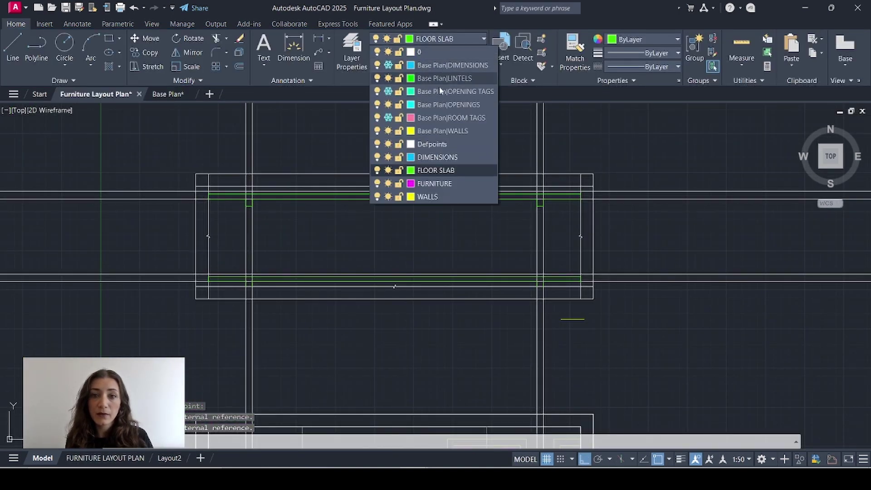
click(426, 198)
scroll(237, 234, up, 1)
text(l)
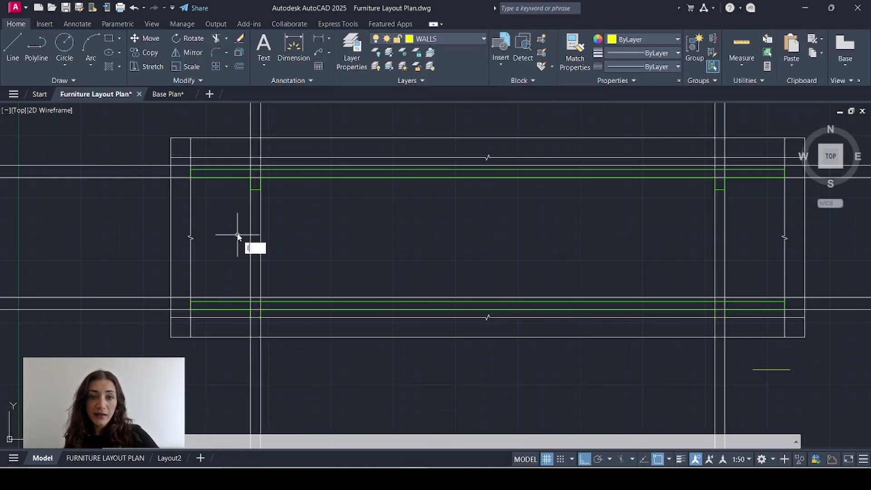
key(Return)
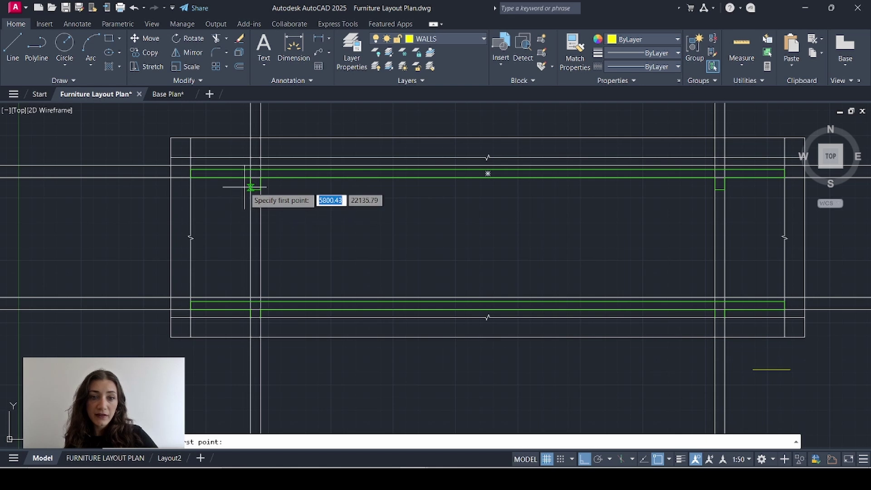
click(250, 189)
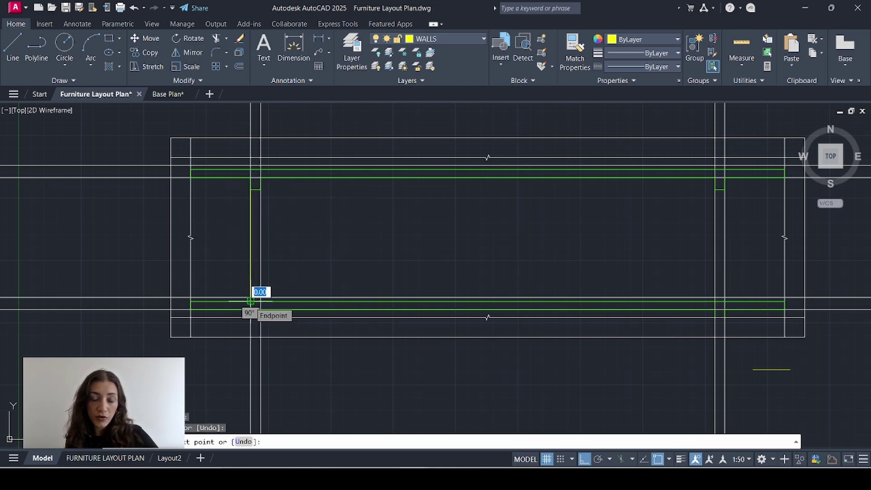
click(249, 301)
key(Escape)
Copy the left wall's lines across to the right pair of vertical construction lines
click(239, 186)
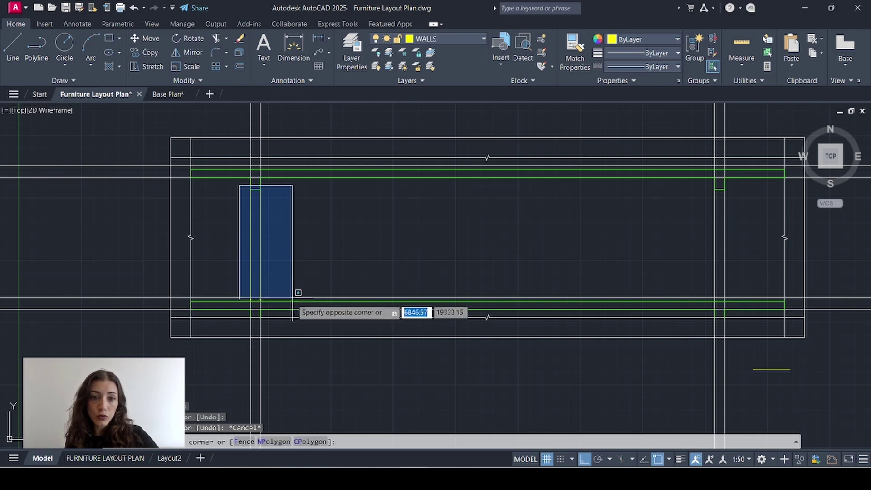
click(296, 309)
text(co)
key(Return)
click(251, 300)
click(714, 301)
key(Escape)
Draw two short wall lines above the left wall, from the top of the upper slab to the upper break line
text(l)
key(Return)
middle_drag(287, 194, 305, 219)
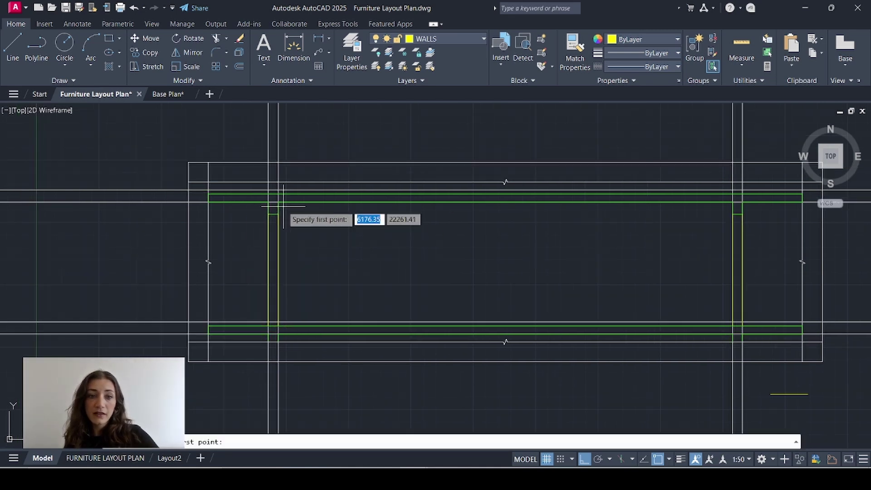
click(267, 194)
click(268, 182)
key(Escape)
text(l)
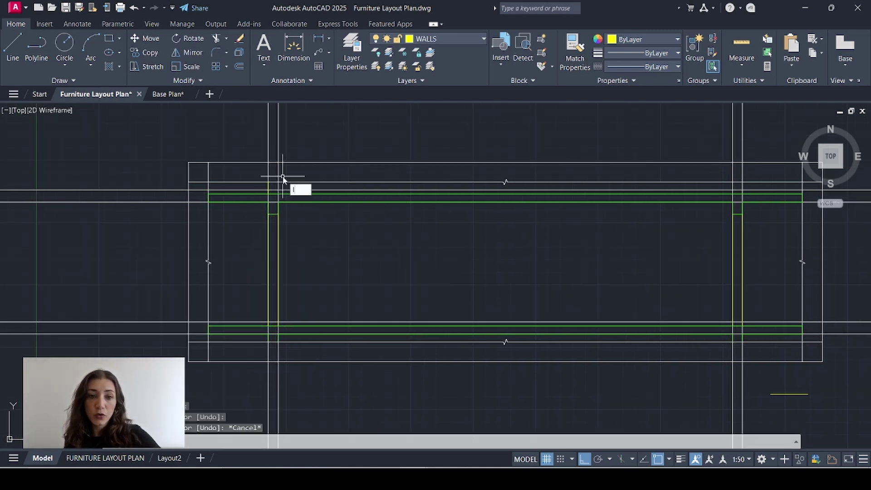
key(Return)
click(278, 194)
click(278, 182)
key(Escape)
Copy the two short wall lines above the upper slab from the left wall to the right wall
click(278, 187)
click(268, 187)
text(co)
click(267, 194)
click(732, 194)
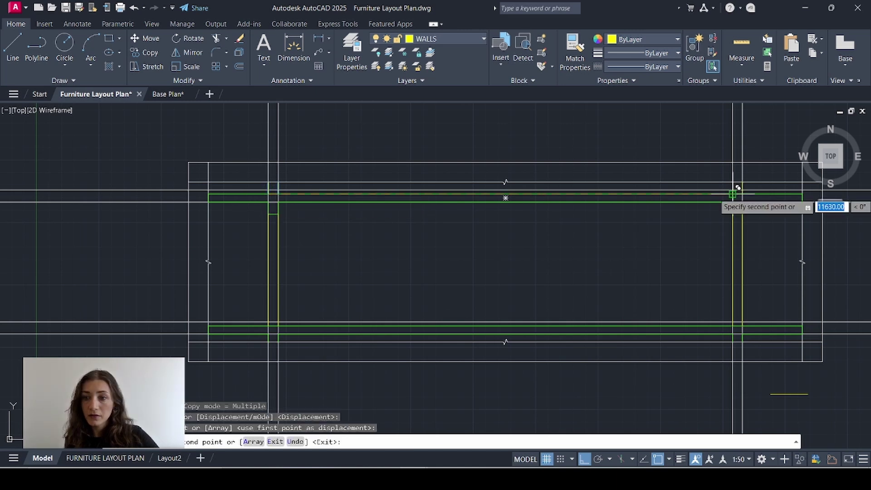
key(Escape)
scroll(279, 363, up, 1)
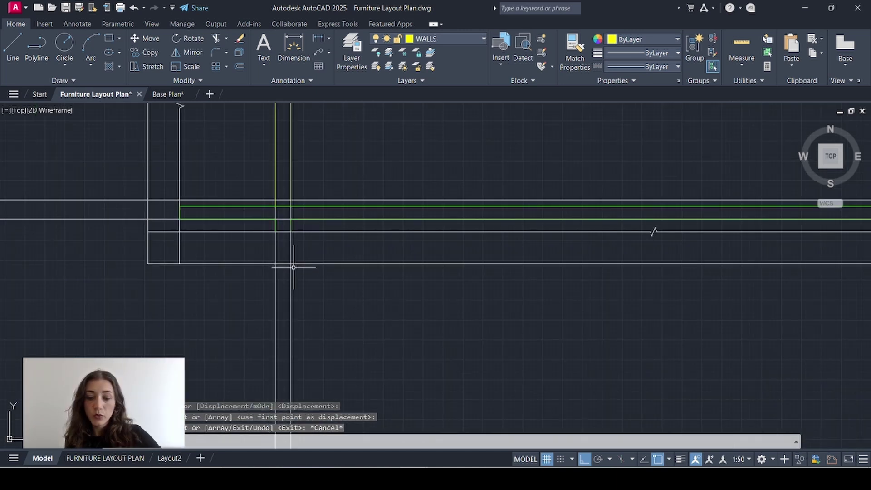
Erase the two pairs of vertical construction lines and the stray short yellow line below the section frame
click(373, 231)
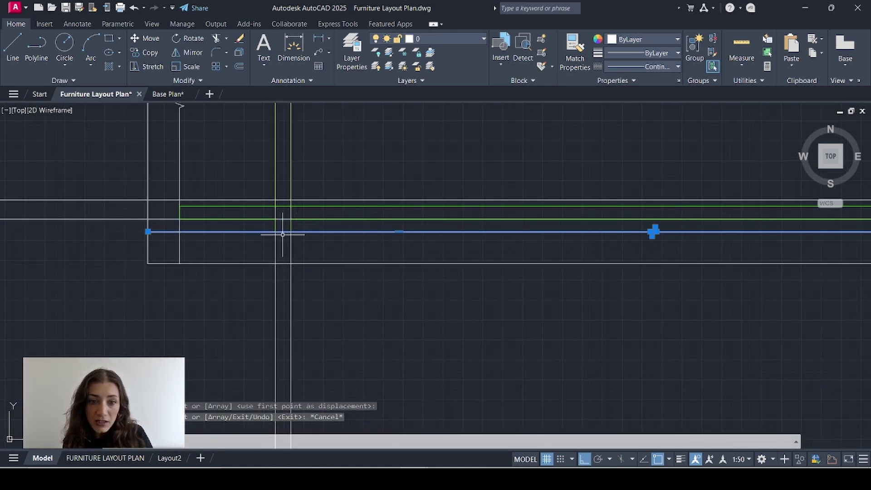
scroll(282, 270, down, 1)
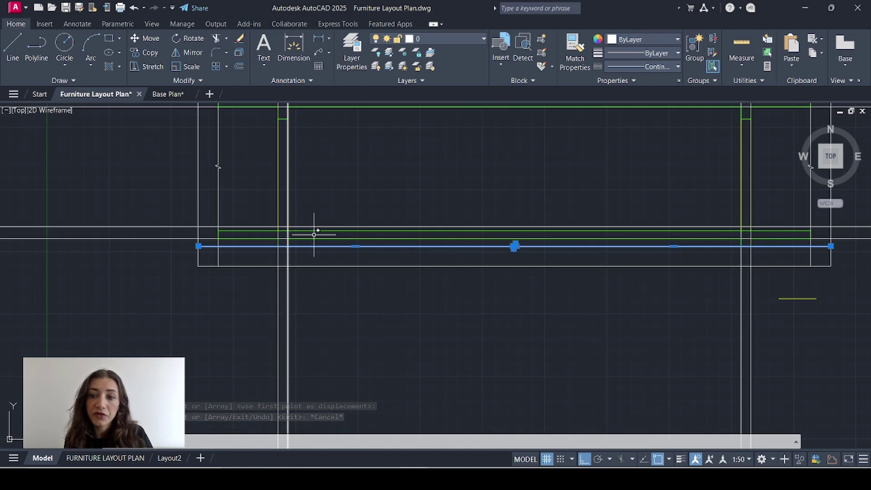
middle_drag(314, 234, 247, 261)
scroll(248, 262, down, 1)
key(Escape)
click(539, 359)
click(213, 345)
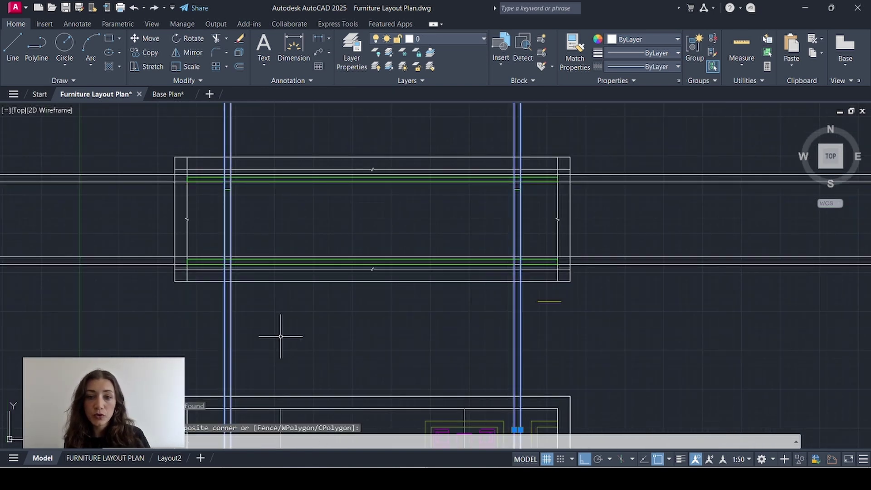
key(Delete)
click(554, 302)
key(Delete)
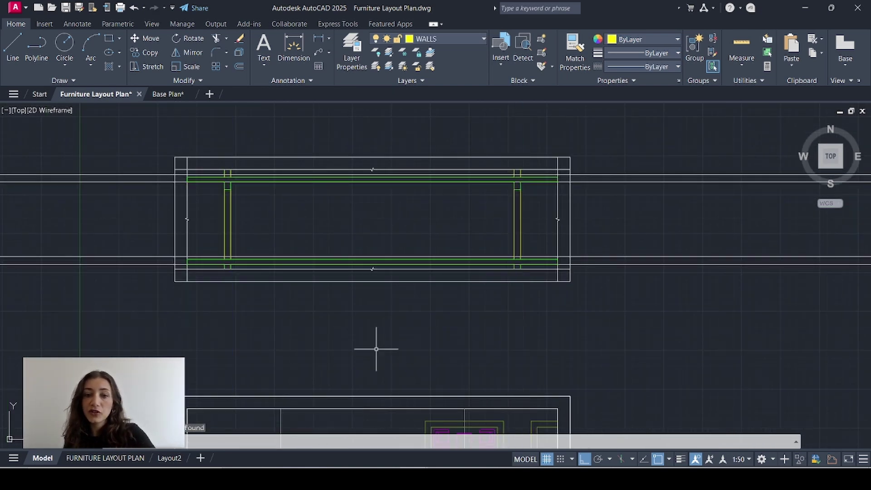
Project a vertical construction line up to the section from the left wall's outer face where the plan's horizontal section line crosses it
scroll(274, 265, up, 2)
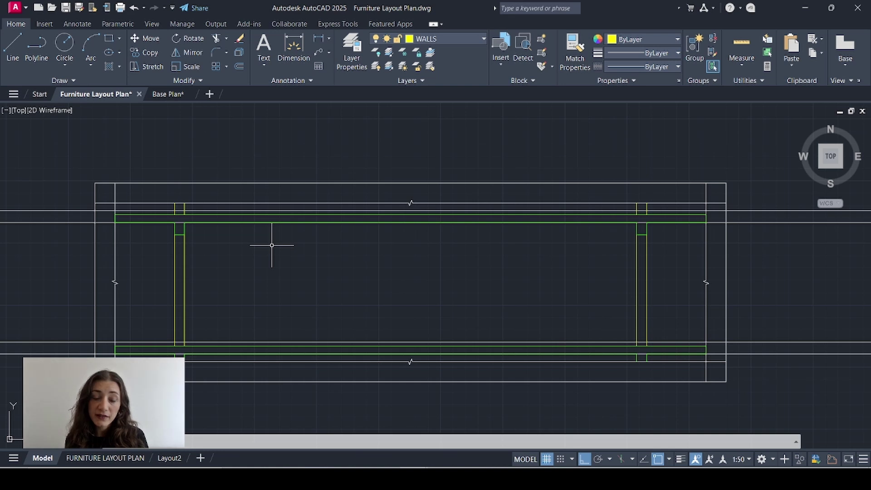
scroll(271, 245, down, 2)
middle_drag(292, 383, 325, 189)
scroll(101, 297, up, 5)
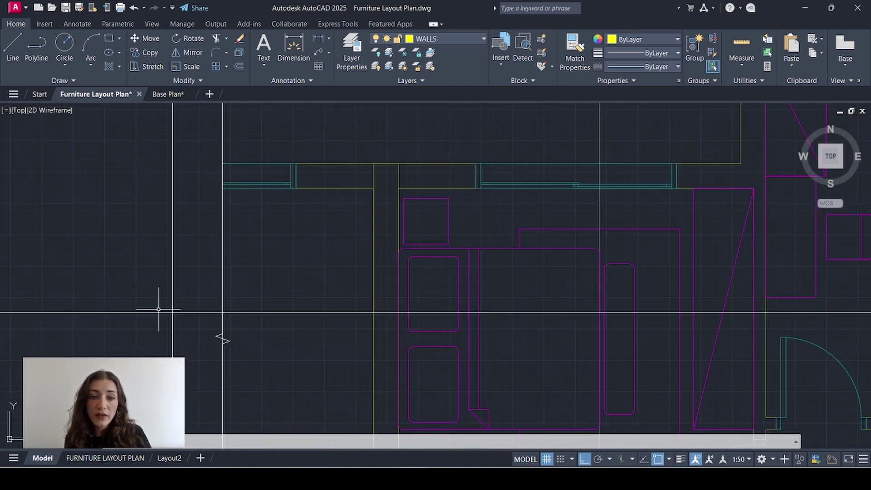
scroll(276, 301, down, 2)
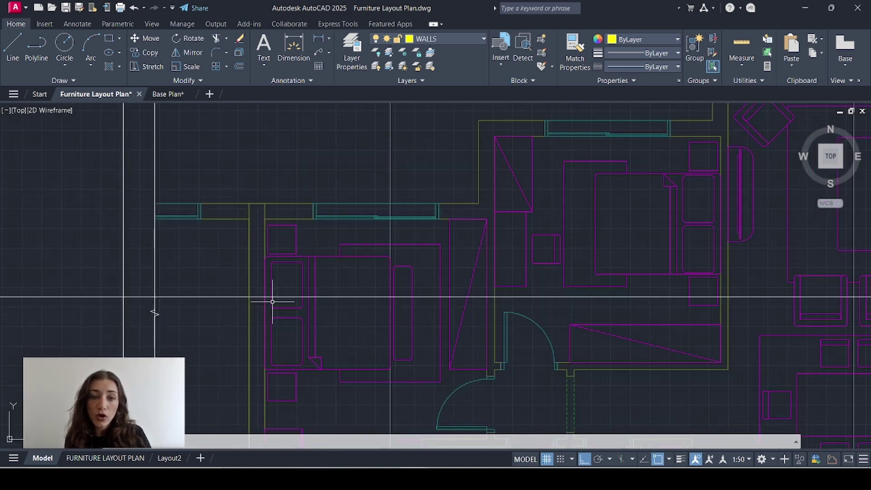
click(108, 296)
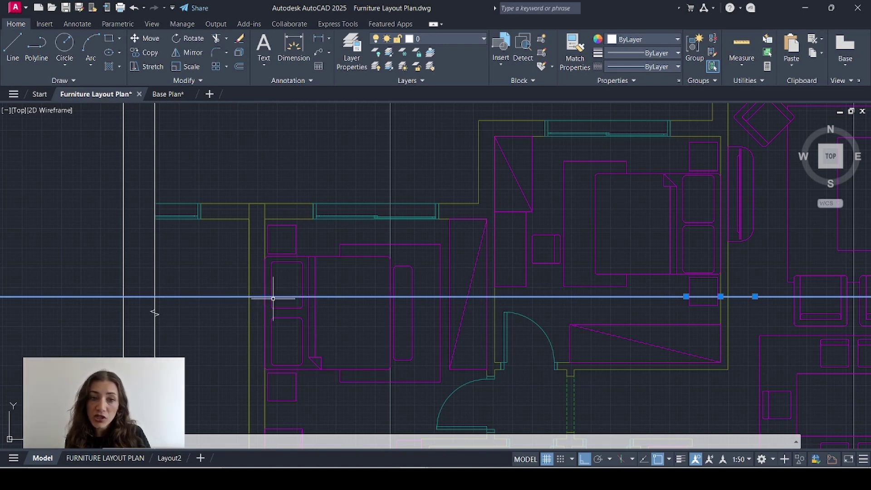
middle_drag(262, 289, 235, 355)
scroll(237, 327, down, 4)
text(xl)
key(Return)
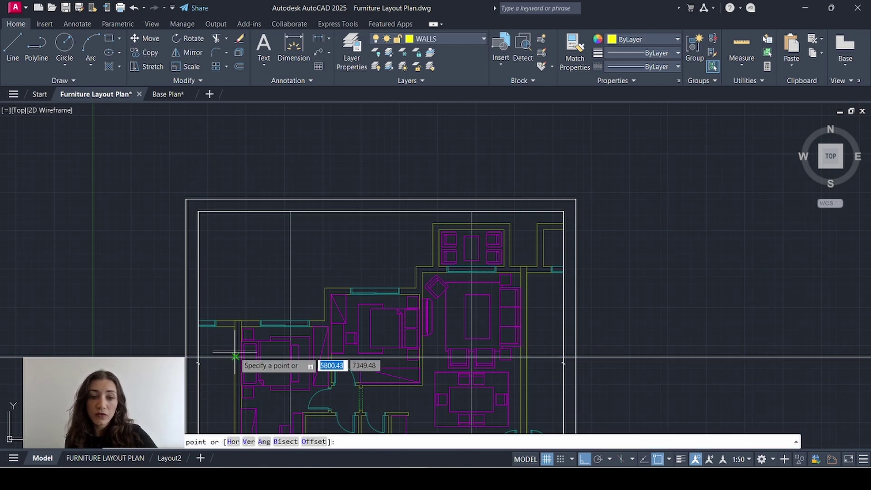
click(235, 356)
click(235, 327)
key(Escape)
middle_drag(271, 282, 275, 431)
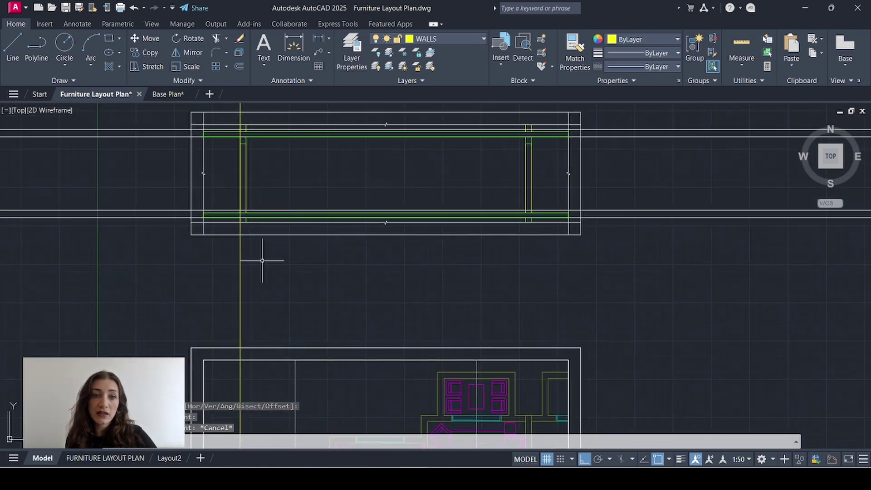
Add vertical construction lines through both faces of the plan wall between the two bedrooms, at the section line
middle_drag(267, 386, 305, 146)
scroll(197, 282, up, 5)
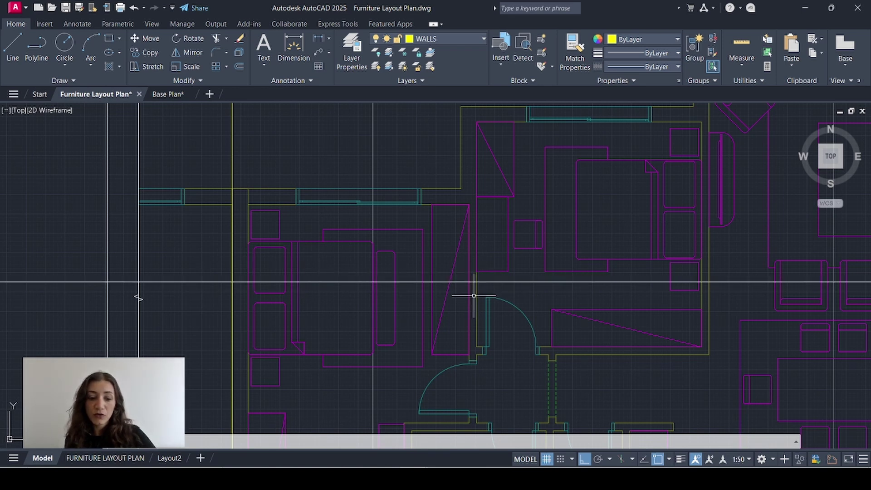
text(xl)
key(Return)
text(v)
key(Return)
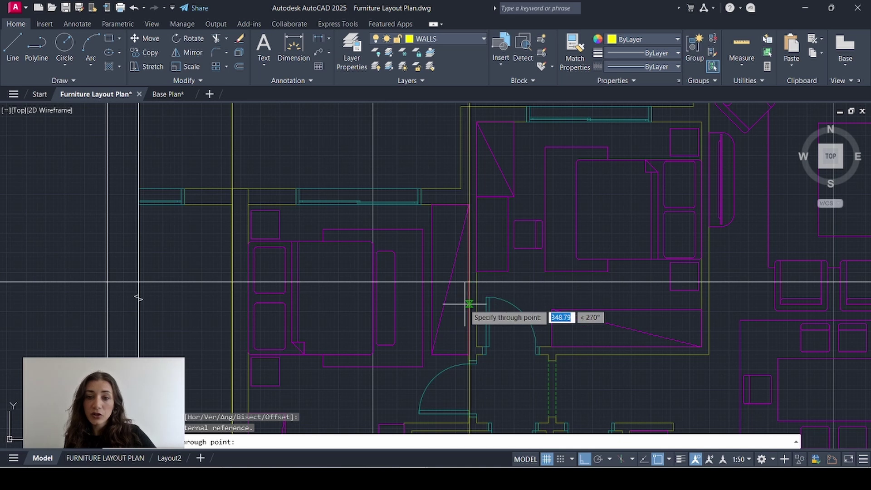
click(464, 302)
key(Escape)
text(l)
key(Return)
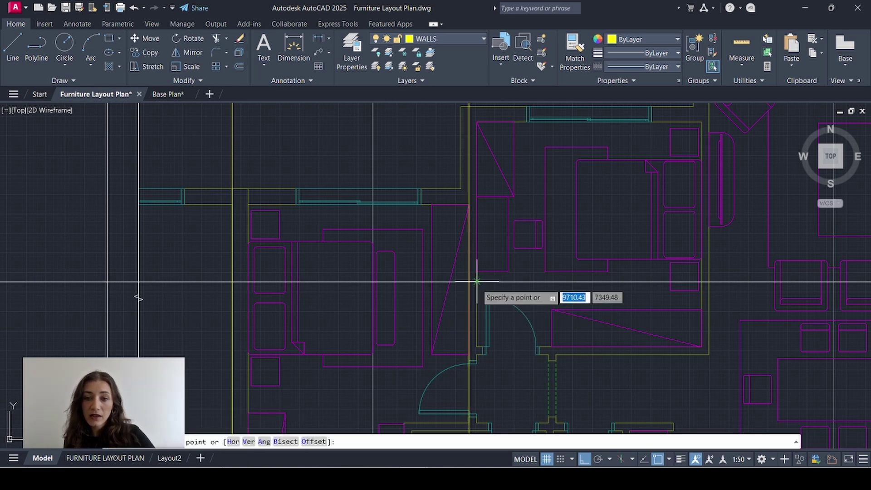
click(476, 307)
key(Escape)
Add vertical construction lines through both faces of the plan wall between the right bedroom and the living room
middle_drag(616, 290, 384, 292)
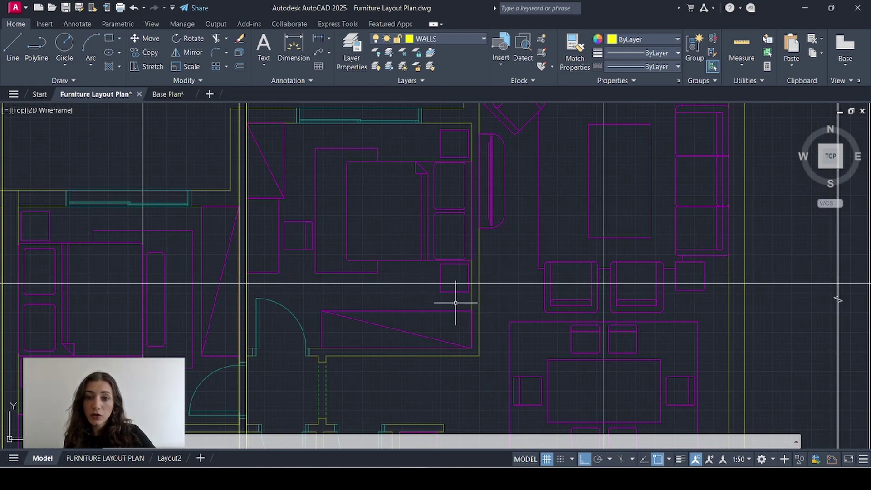
text(xl)
key(Return)
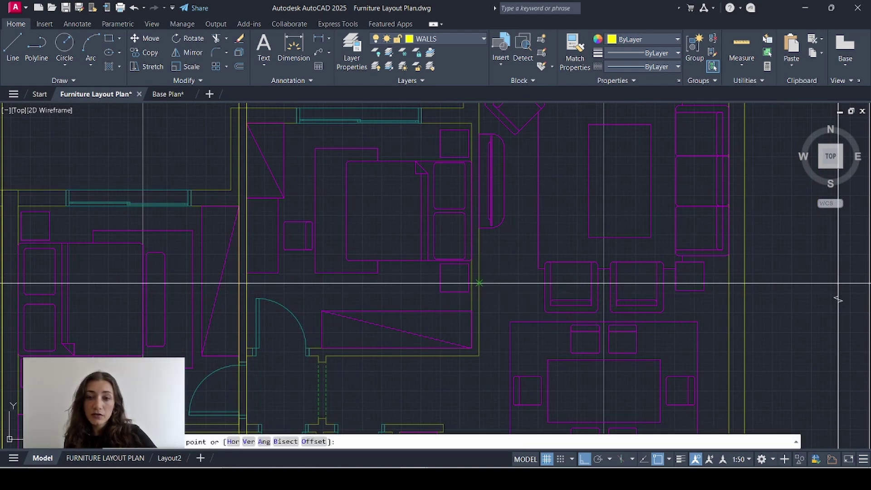
click(479, 302)
click(477, 305)
key(Escape)
text(xl)
key(Return)
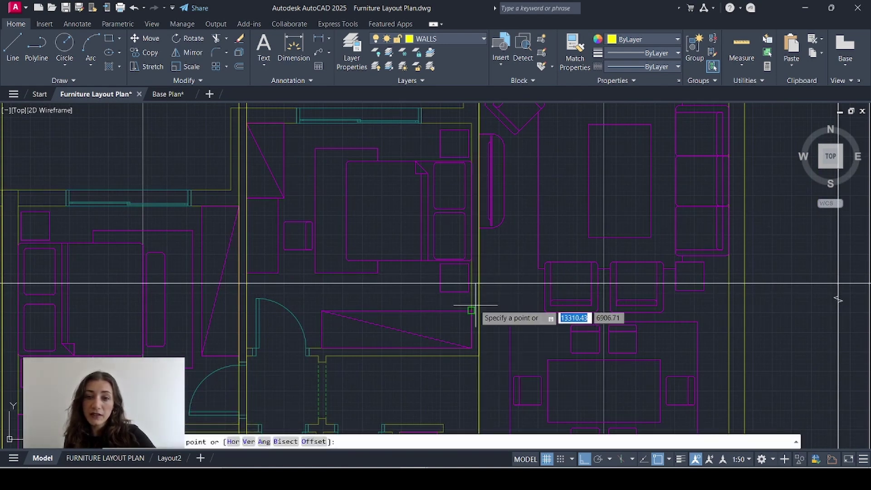
click(453, 277)
click(464, 373)
key(Escape)
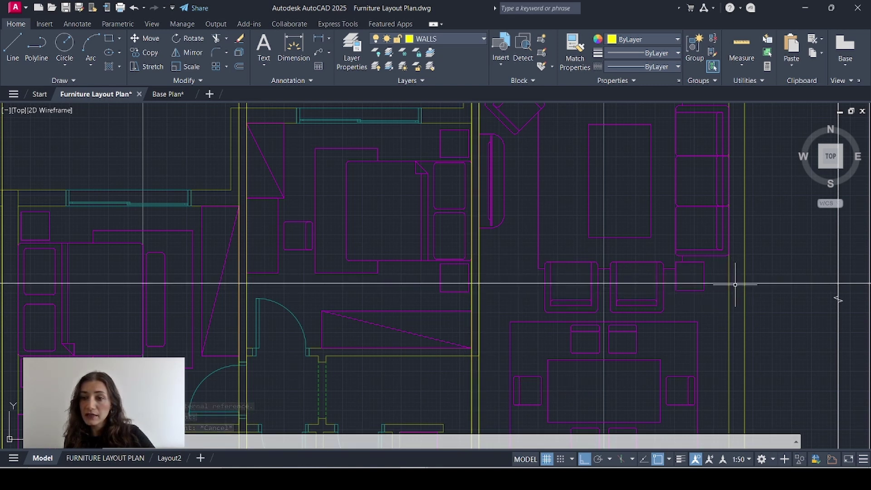
Draw the two interior walls' vertical lines in the section, from the upper slab's underside to the lower slab's top
middle_drag(731, 290, 727, 297)
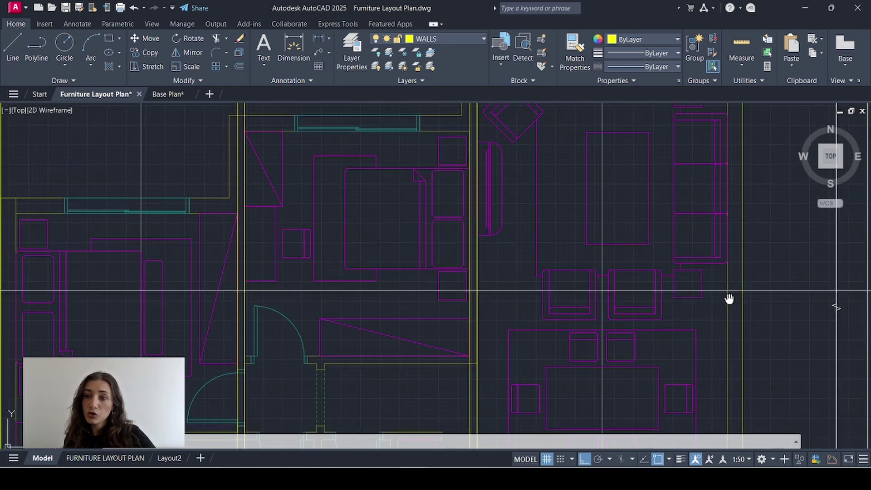
scroll(727, 298, down, 6)
middle_drag(611, 264, 578, 424)
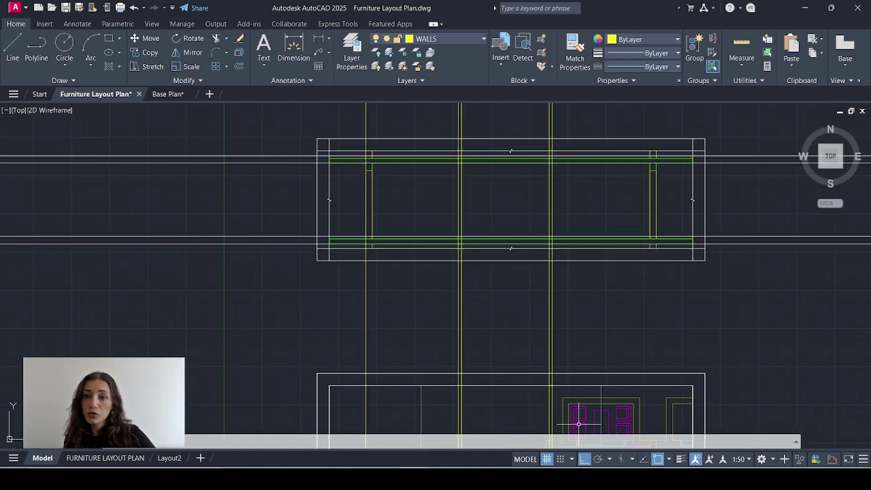
scroll(466, 171, up, 4)
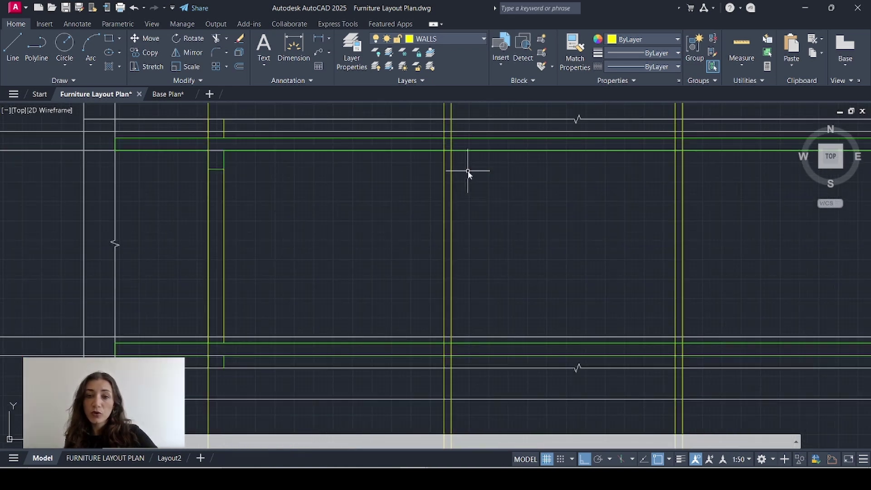
text(l)
key(Return)
click(444, 150)
click(443, 343)
key(Return)
key(Return)
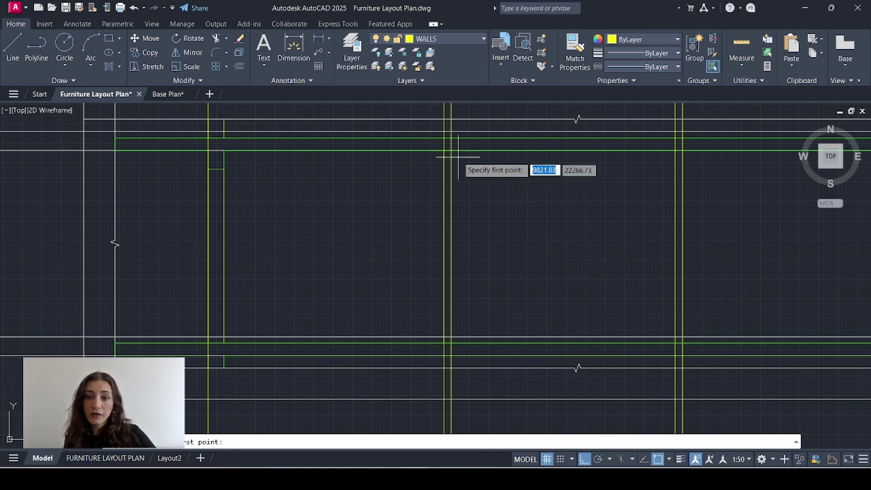
click(450, 150)
click(451, 343)
key(Return)
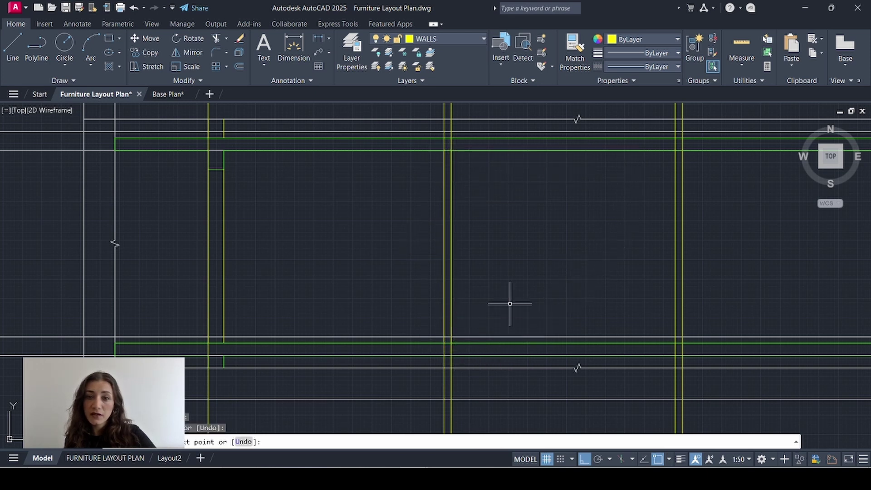
key(Escape)
key(space)
click(653, 150)
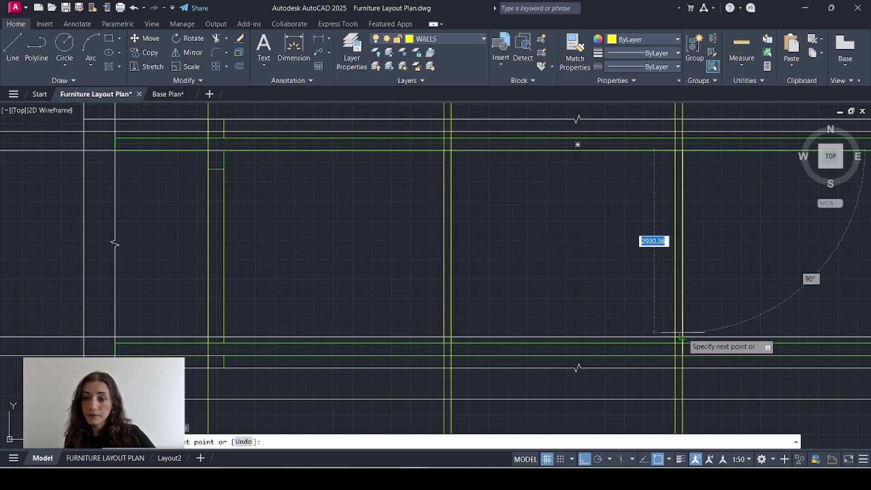
Erase the vertical construction lines projected from the plan walls
click(573, 353)
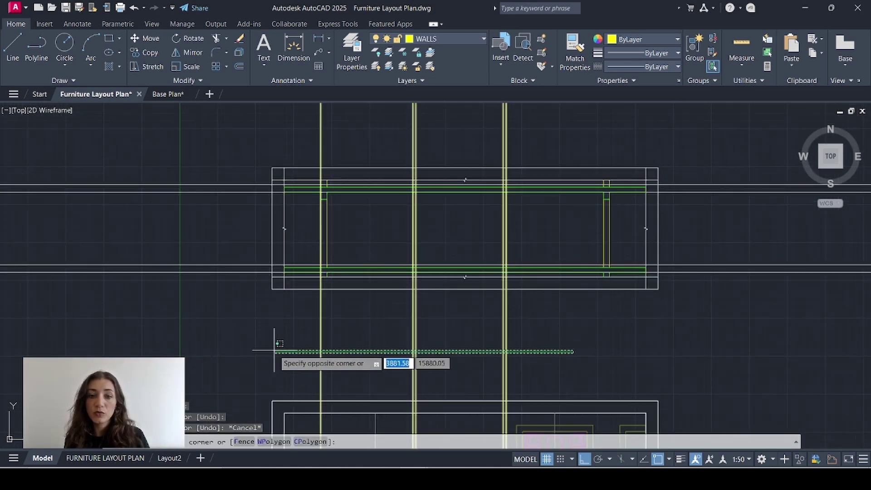
click(273, 349)
key(Delete)
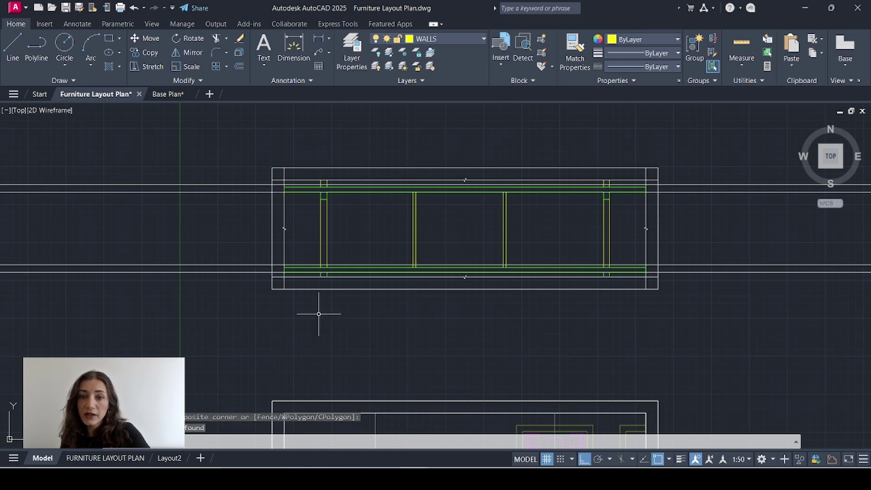
Examine the gap between the lower slab's top edge and the horizontal construction line just above it
scroll(326, 290, up, 4)
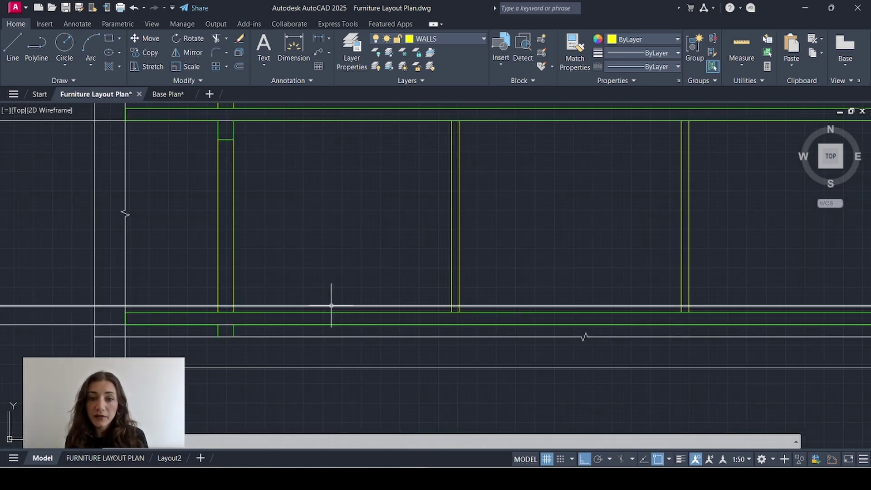
scroll(328, 311, up, 2)
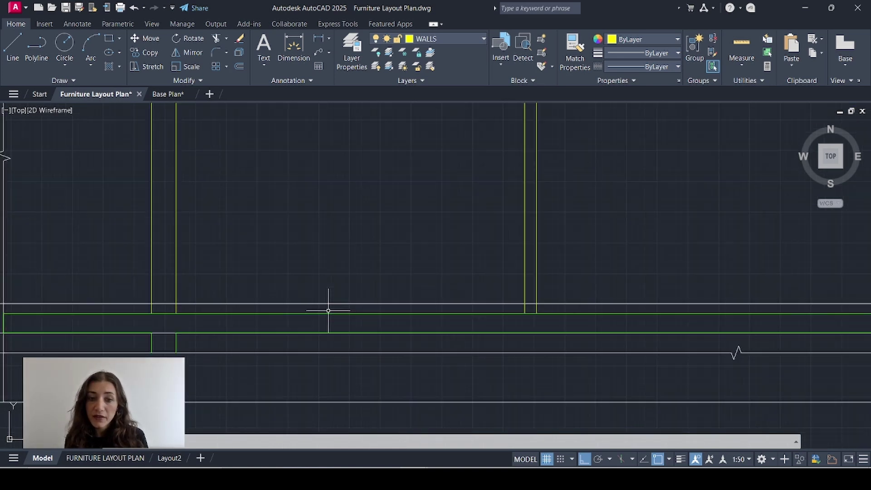
click(327, 313)
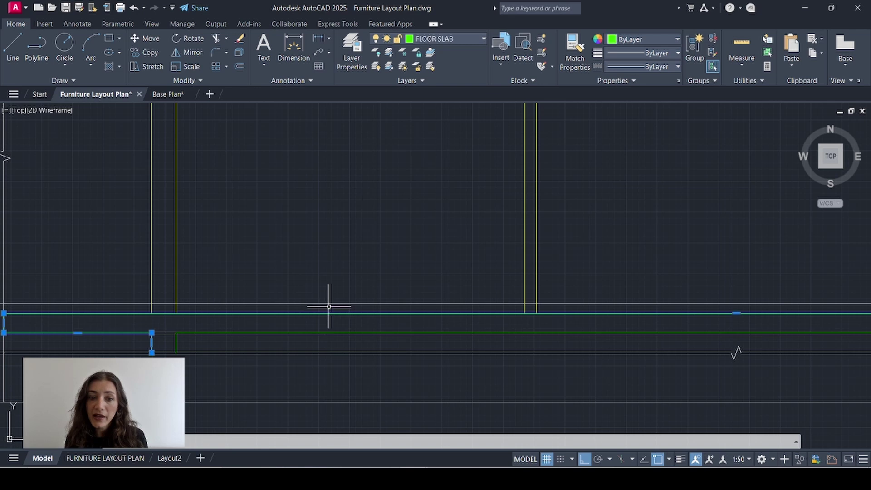
click(329, 303)
scroll(318, 295, down, 3)
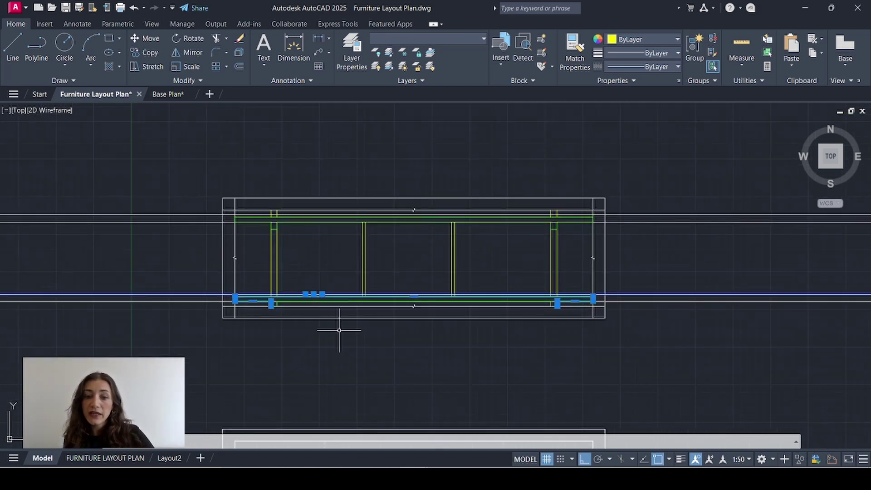
key(Escape)
middle_drag(339, 330, 340, 136)
middle_drag(345, 282, 363, 178)
scroll(414, 330, up, 1)
middle_drag(407, 317, 404, 361)
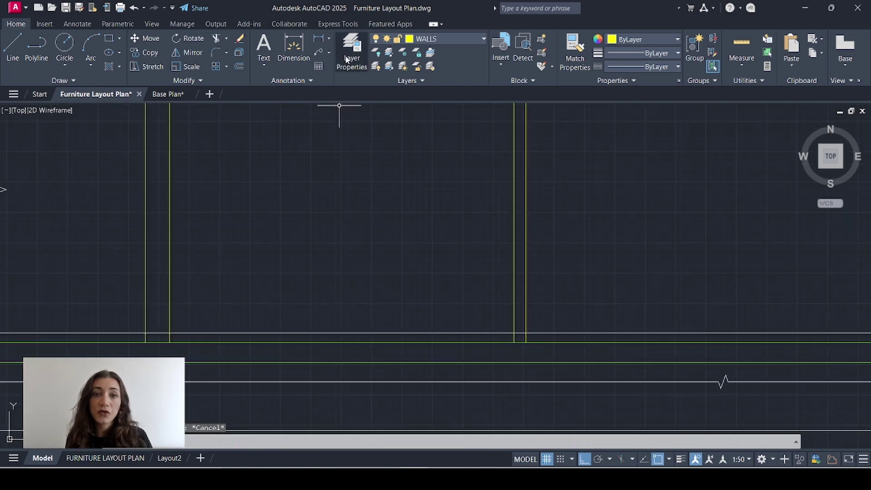
Create a layer named FLOOR LAYERS with colour 11 and a 0.05 mm lineweight, and make it current
click(348, 58)
click(139, 157)
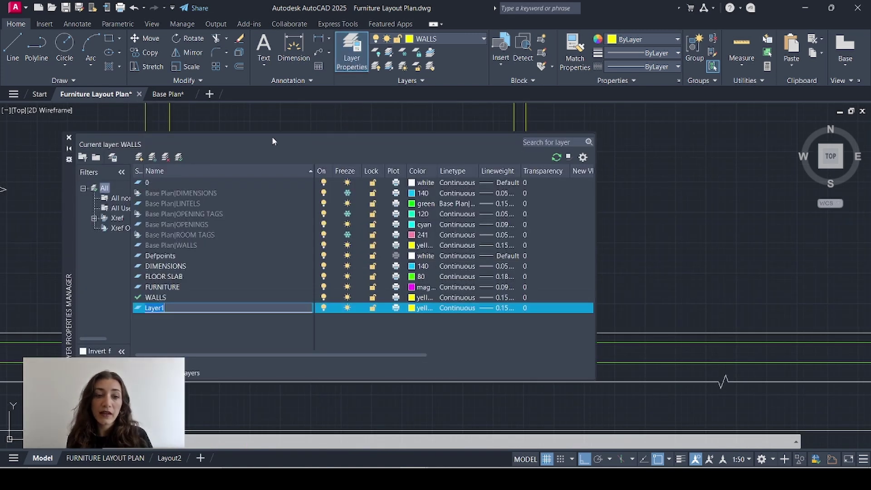
text(FLOOR LAYE)
text(RS)
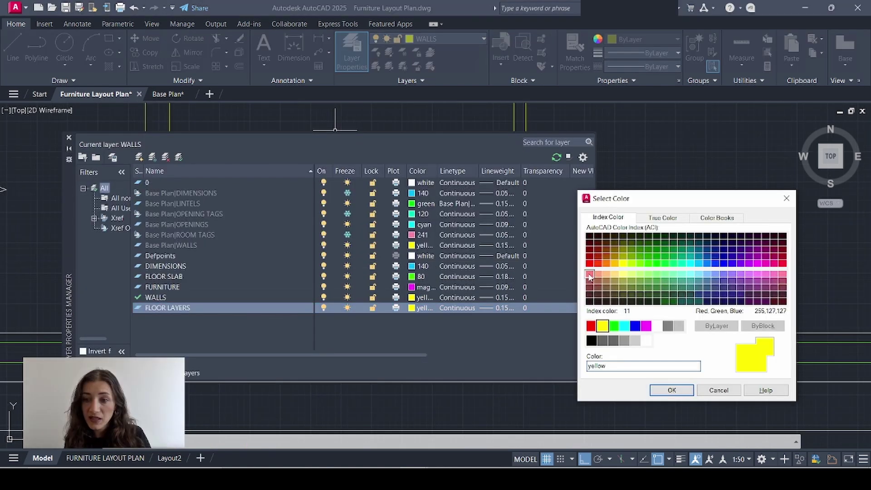
click(589, 274)
click(672, 391)
click(504, 307)
click(426, 197)
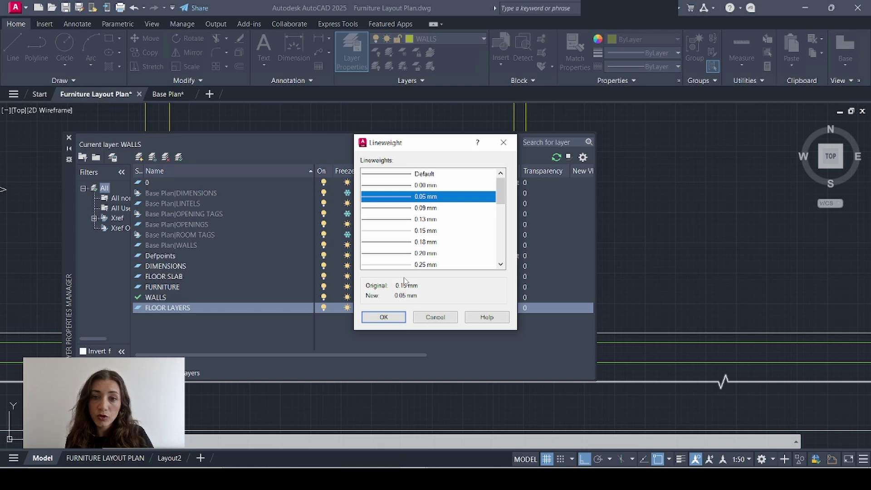
click(384, 317)
click(444, 39)
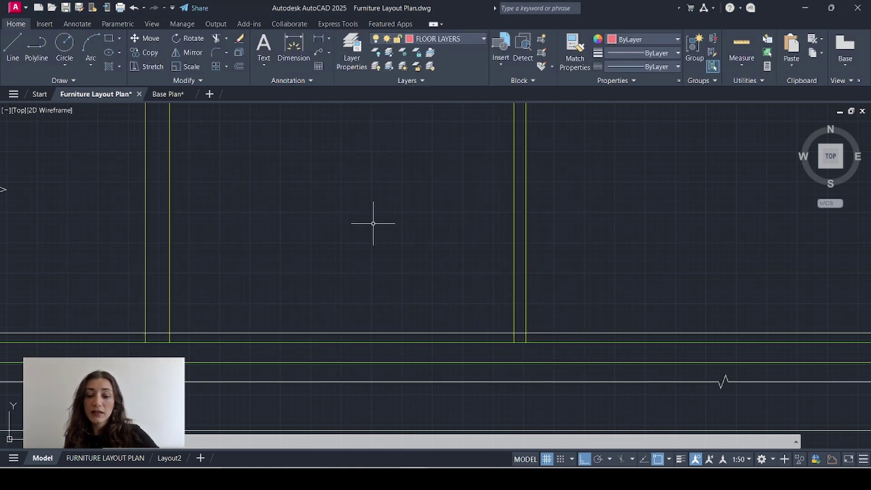
Draw a line along the lower slab's top edge from the left exterior wall's inner face to the first interior wall
text(l)
key(Return)
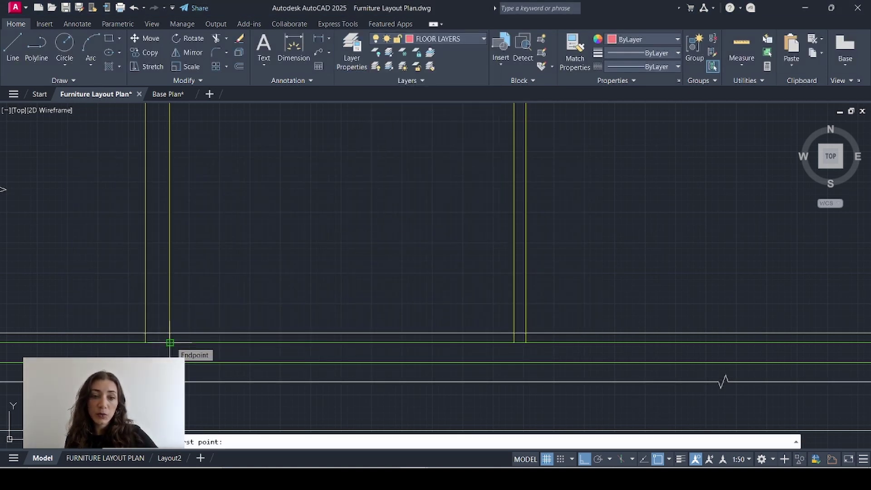
click(170, 342)
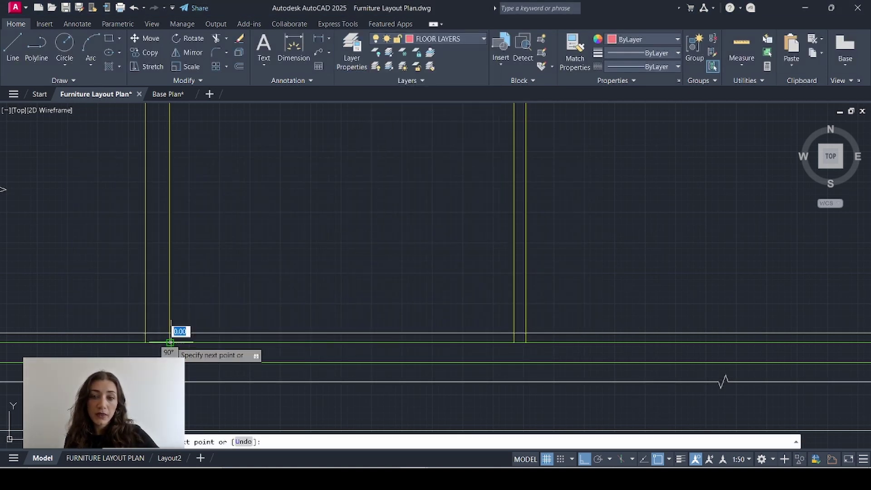
click(514, 343)
key(Return)
Move the new floor-layer line straight up from the slab's top edge to just below the horizontal construction line
click(492, 343)
text(m)
key(Return)
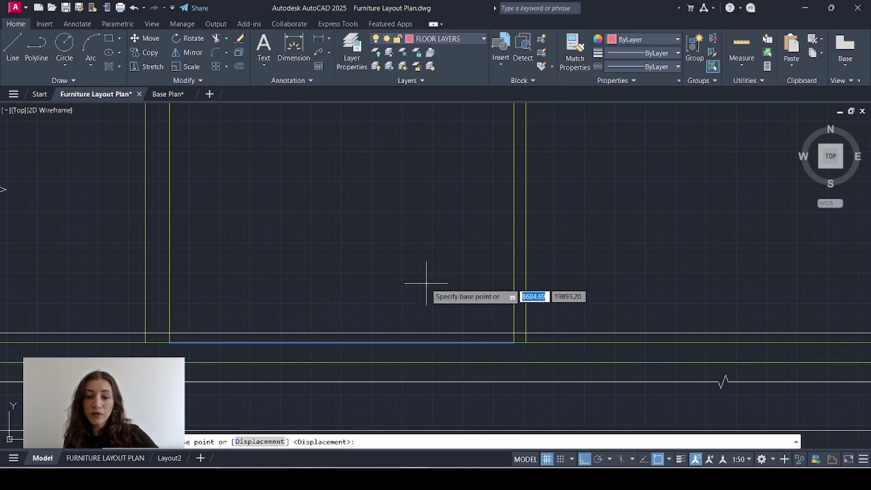
click(426, 283)
click(432, 276)
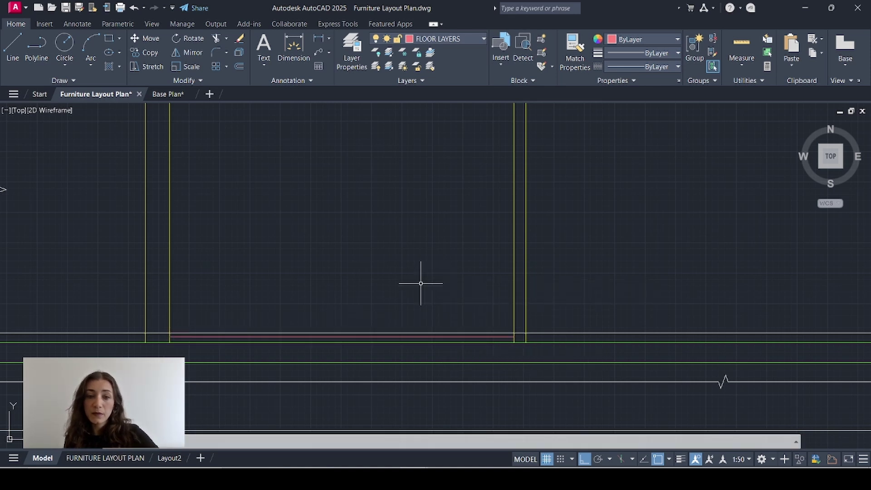
Offset the floor-layer line upward by 20
scroll(167, 340, up, 2)
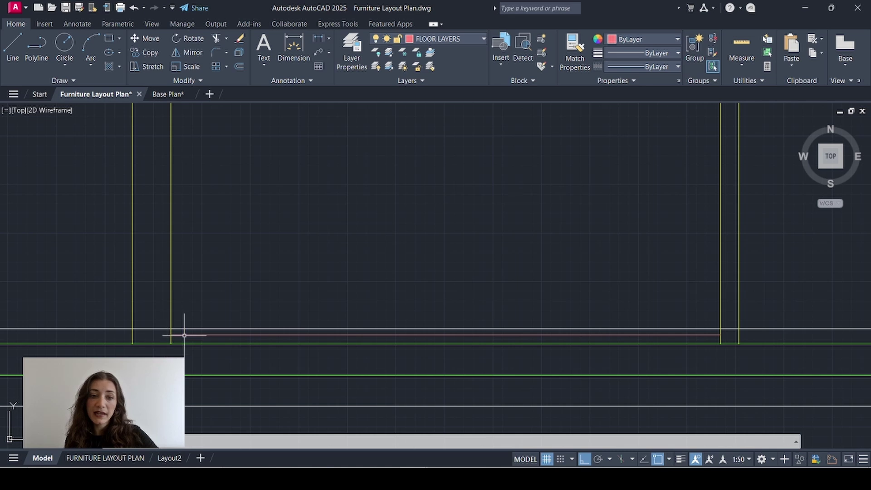
click(184, 335)
text(off)
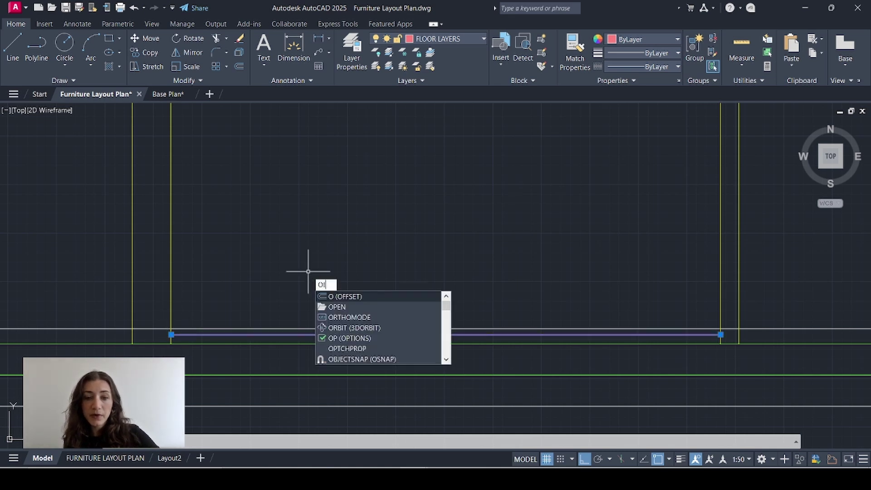
key(Return)
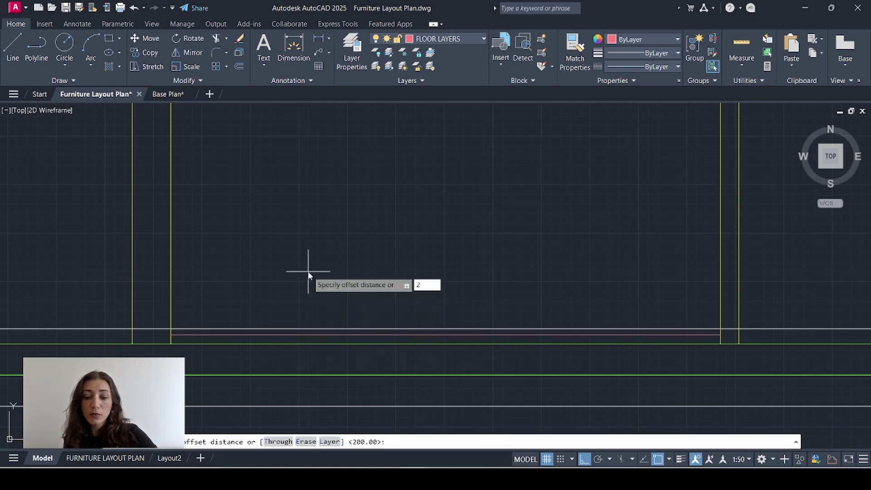
text(20)
key(Return)
click(310, 268)
Add two more floor-layer lines by offsetting the topmost one upward by 10 each time
scroll(180, 332, up, 3)
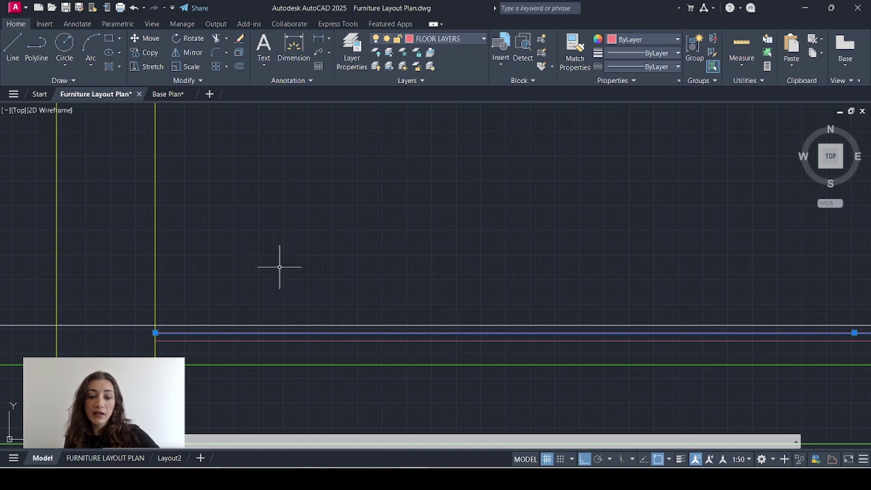
text(o)
key(Return)
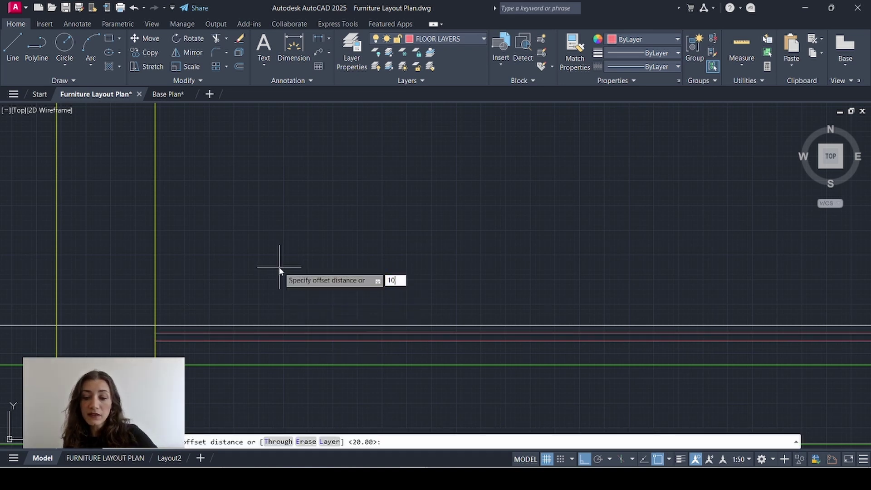
text(10)
key(Return)
click(278, 333)
click(278, 261)
key(Escape)
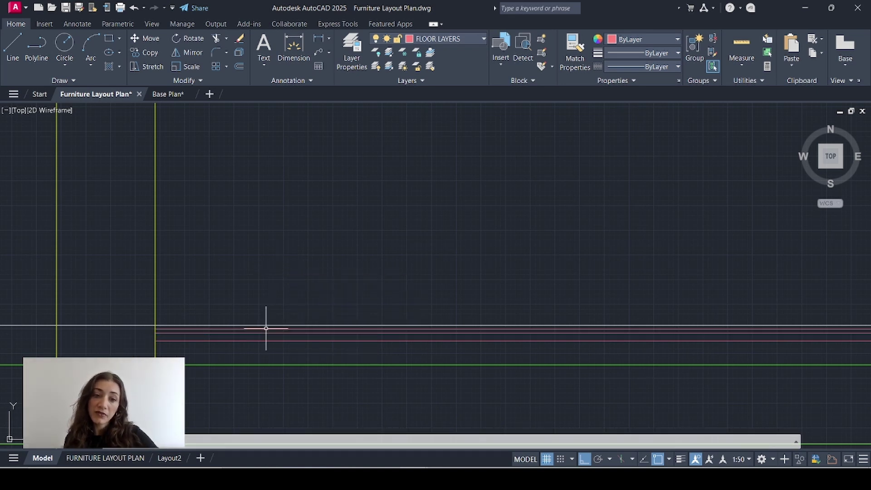
text(o)
key(Return)
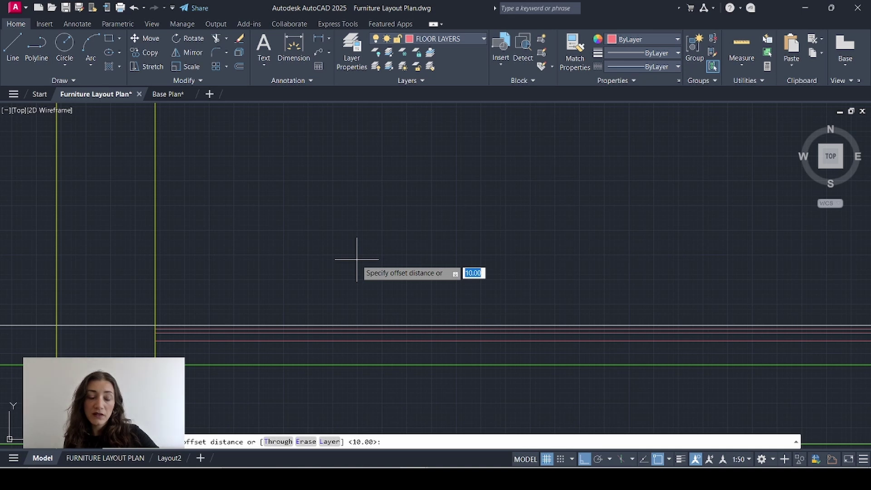
key(Return)
click(353, 327)
click(345, 248)
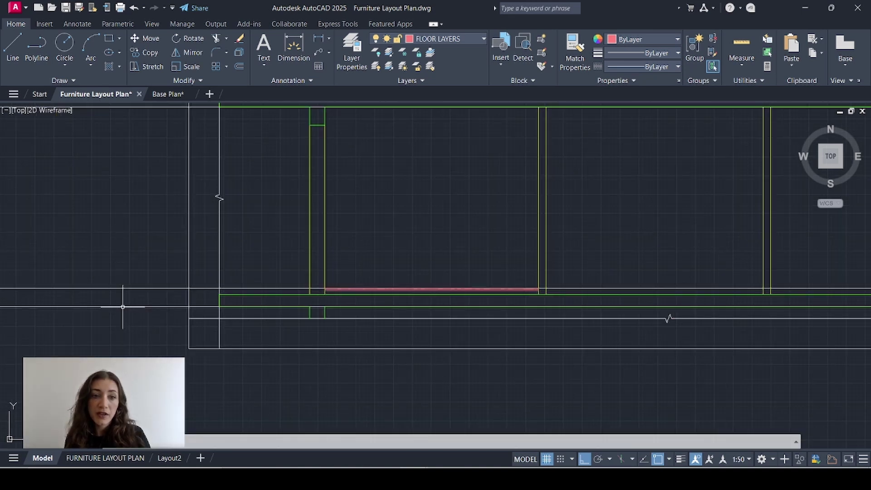
Erase the horizontal construction lines running through the section at both slab levels
scroll(122, 307, down, 4)
click(118, 331)
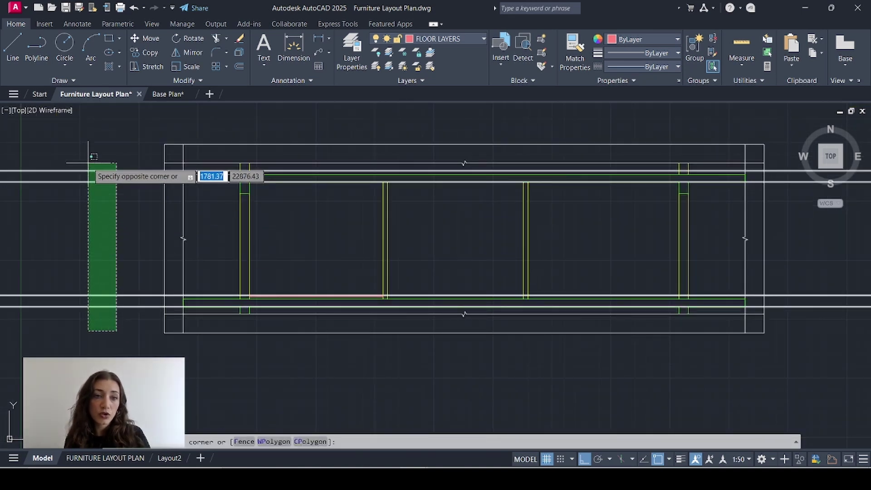
click(88, 162)
key(Delete)
Extend the four floor-layer lines across the section to the right exterior wall's inner face
scroll(292, 297, up, 2)
middle_drag(355, 270, 319, 276)
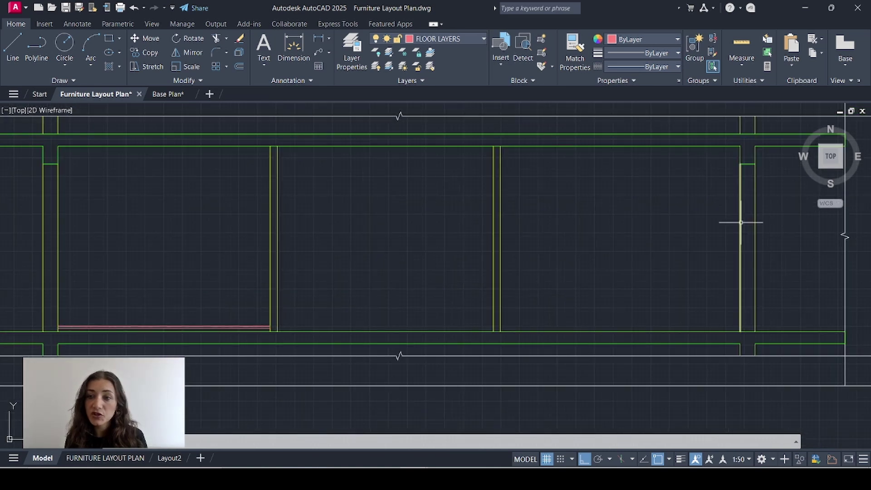
click(741, 222)
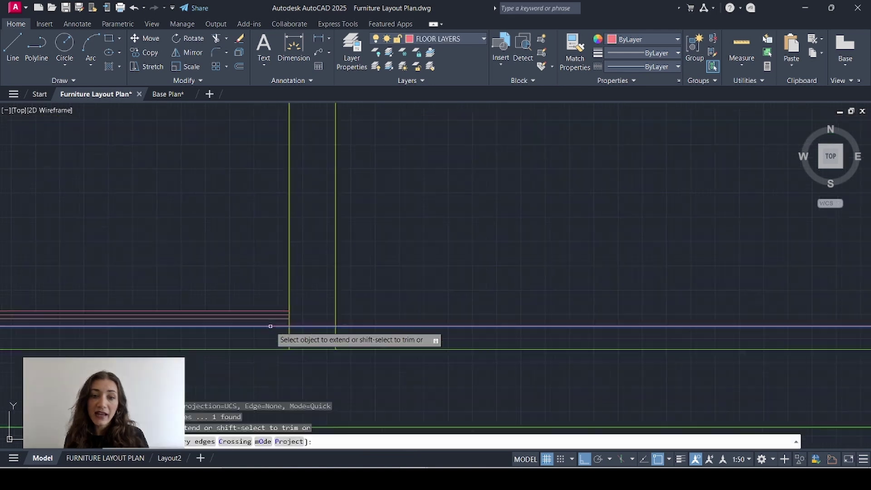
click(264, 323)
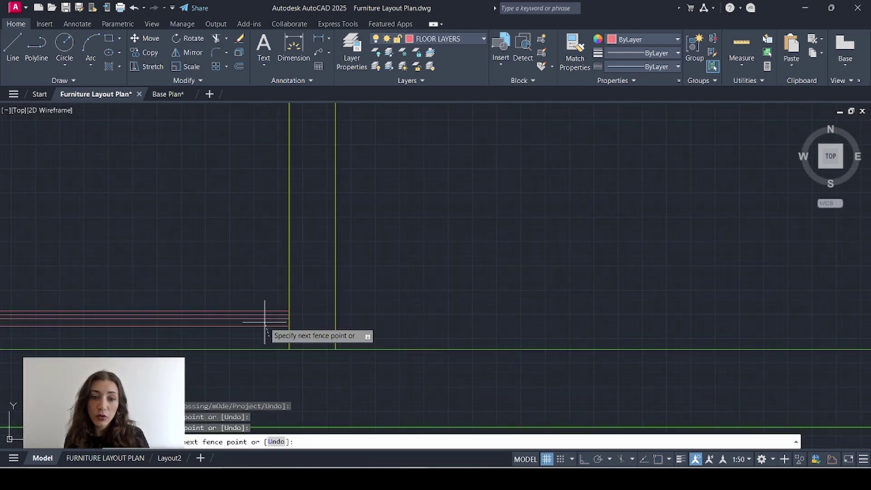
click(255, 278)
Trim the floor-layer lines where they pass through the two interior walls
scroll(314, 302, down, 4)
scroll(730, 252, up, 2)
click(725, 253)
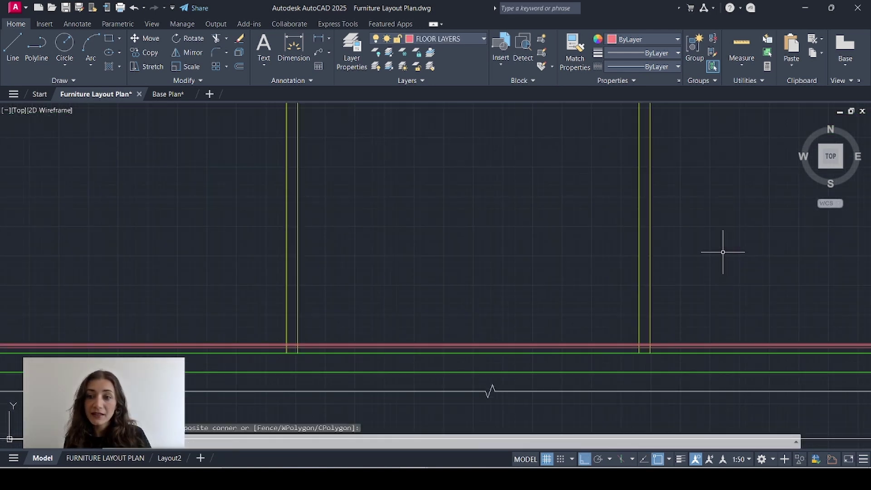
click(279, 250)
scroll(386, 299, up, 2)
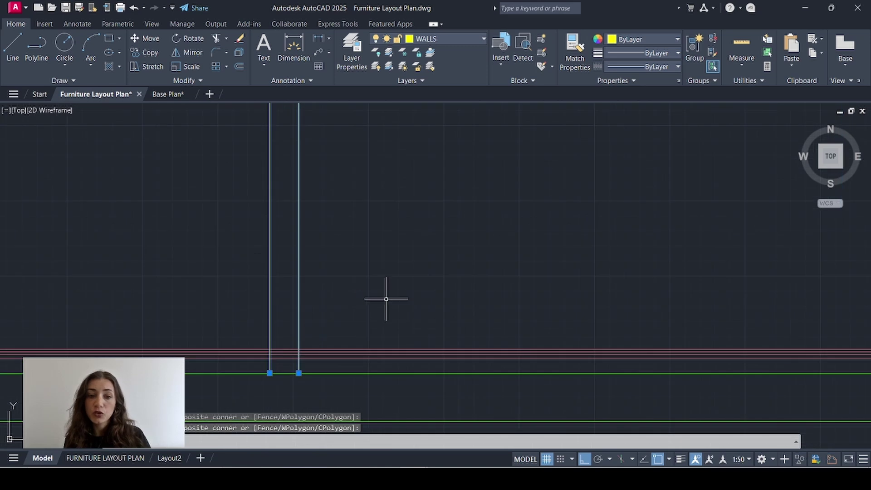
text(ex)
key(Return)
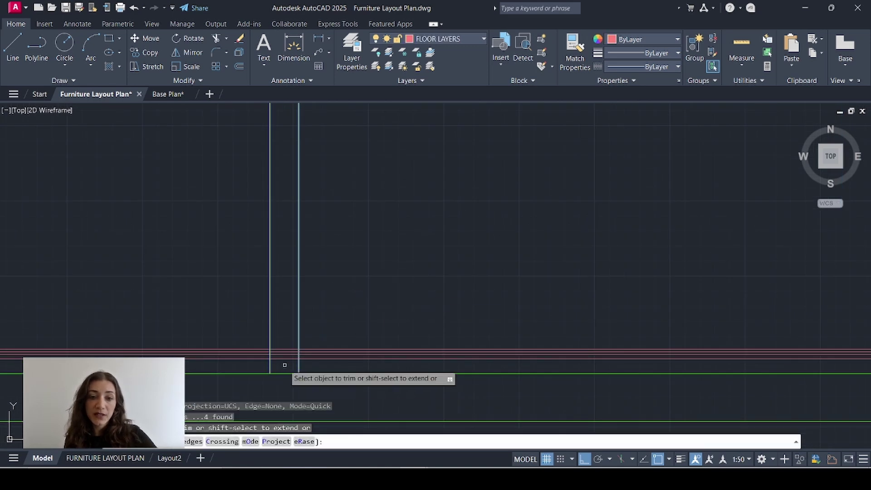
drag(285, 363, 289, 317)
click(287, 315)
scroll(260, 319, down, 2)
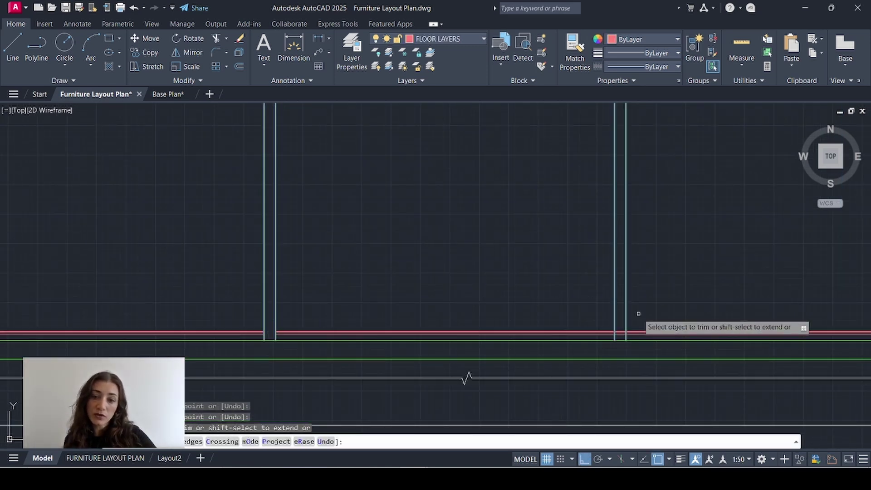
key(Escape)
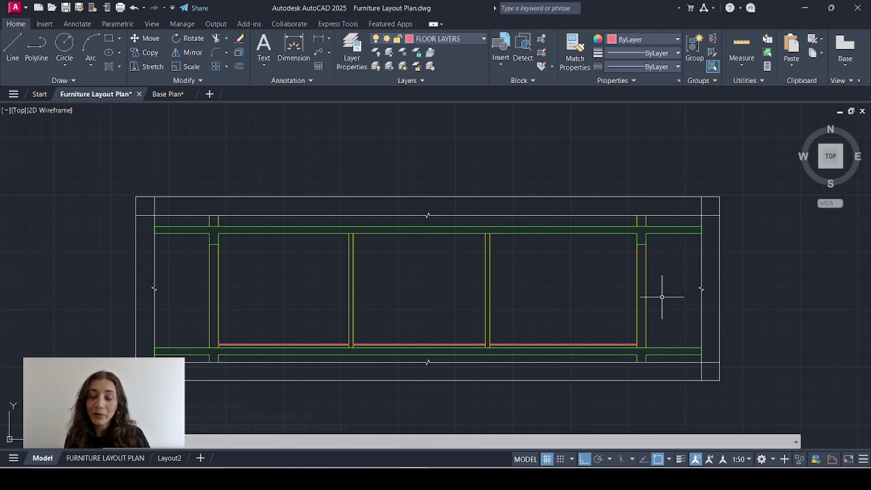
Create a layer named HATCHES with a light blue colour and a 0.09 mm lineweight, and make it current
click(351, 51)
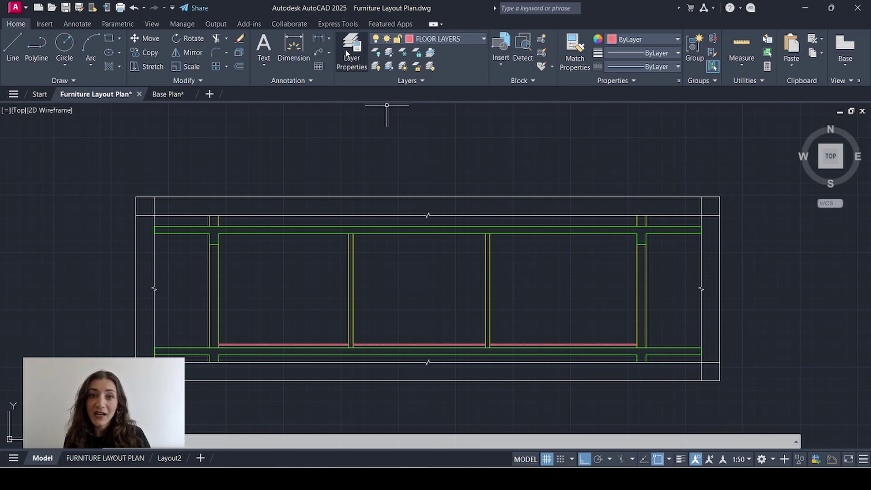
click(138, 157)
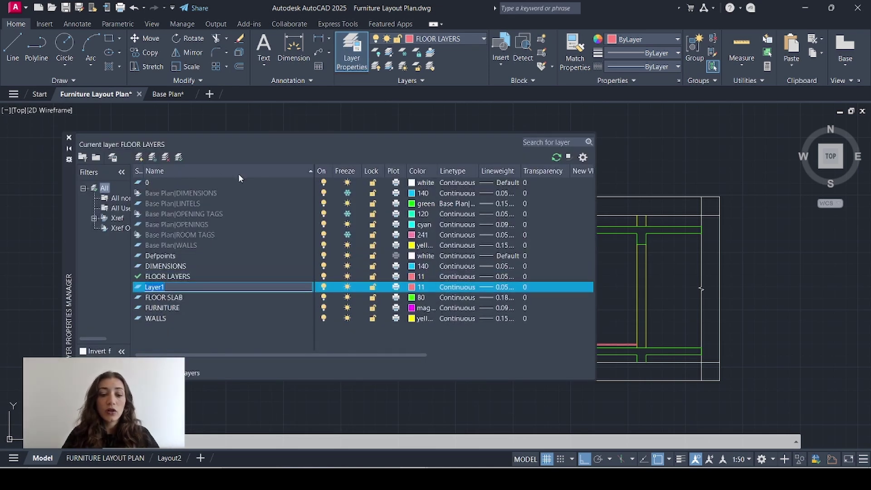
text(HATCHES)
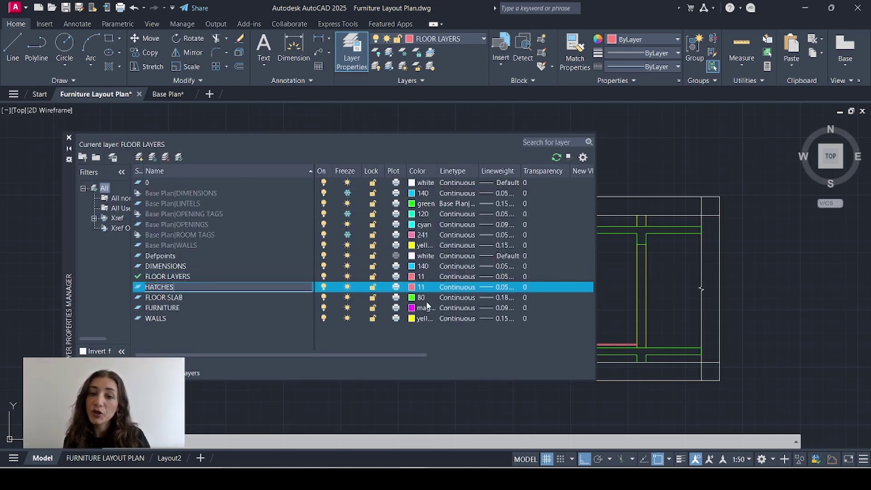
click(414, 287)
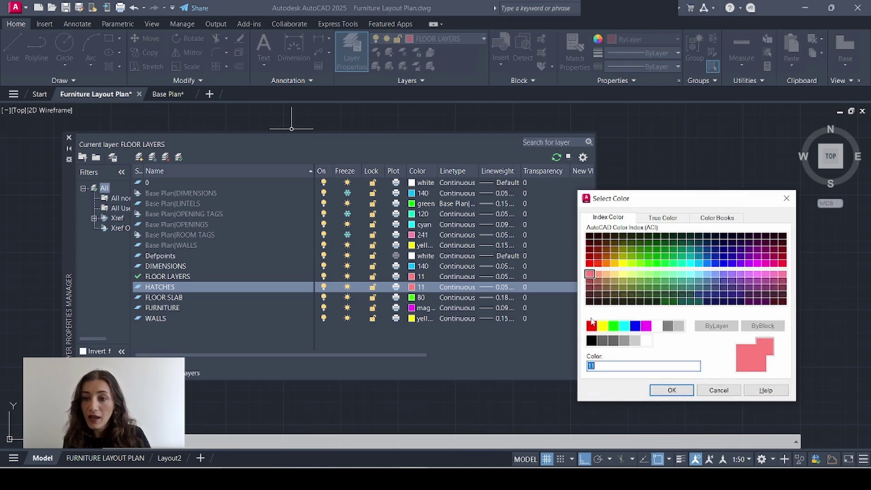
click(699, 300)
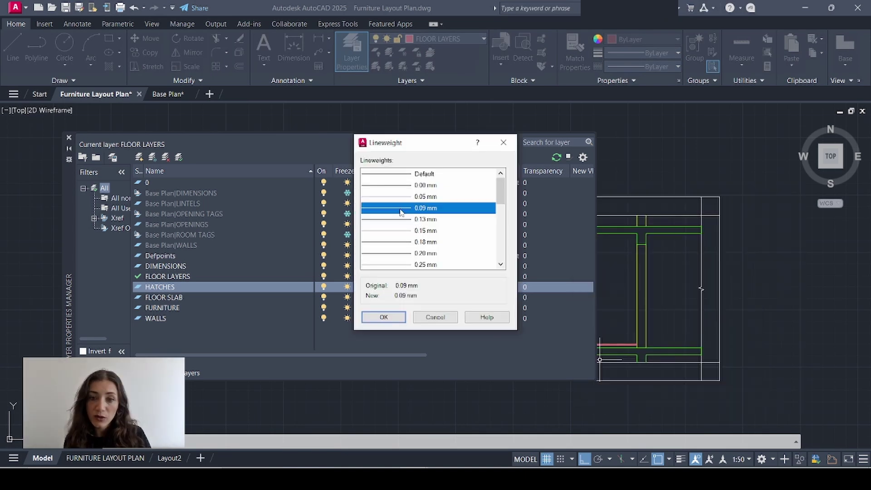
click(383, 317)
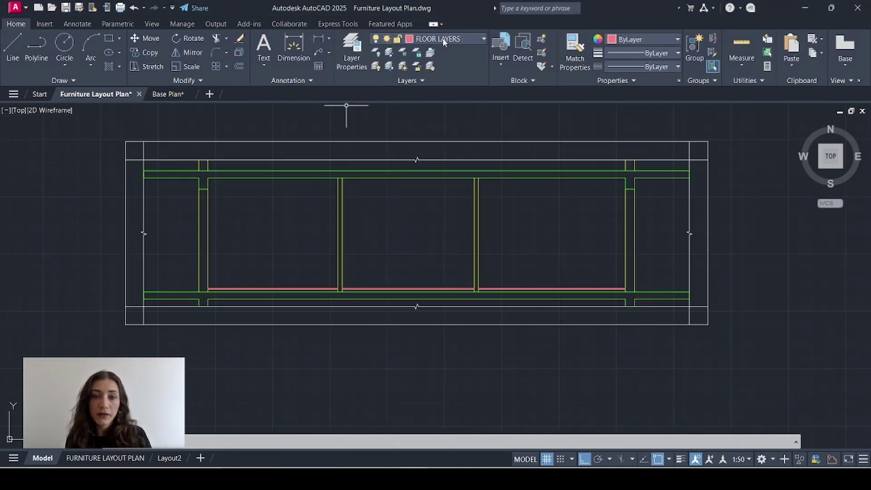
click(445, 40)
click(429, 210)
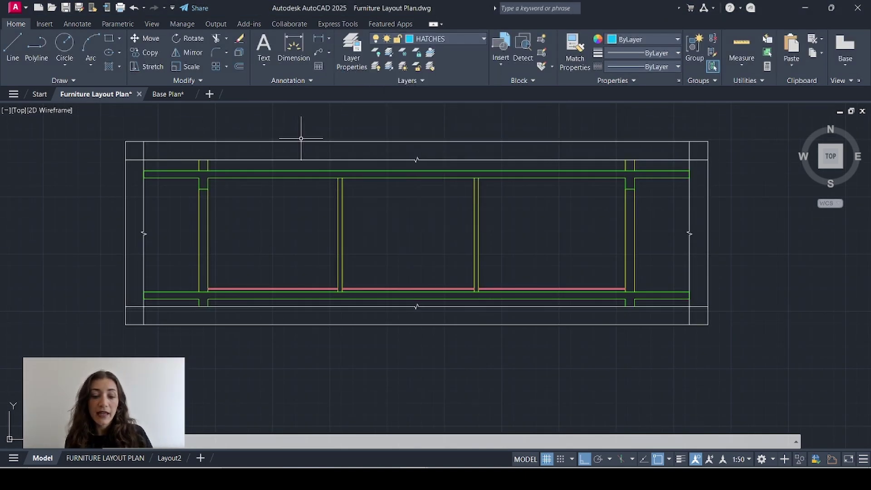
Hatch the upper slab and its beams with a diagonal-line pattern
text(h)
key(Return)
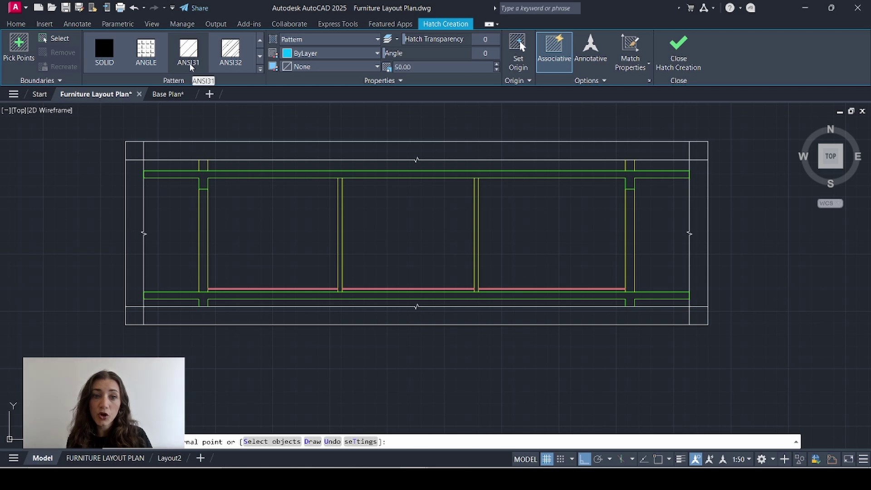
scroll(176, 107, up, 4)
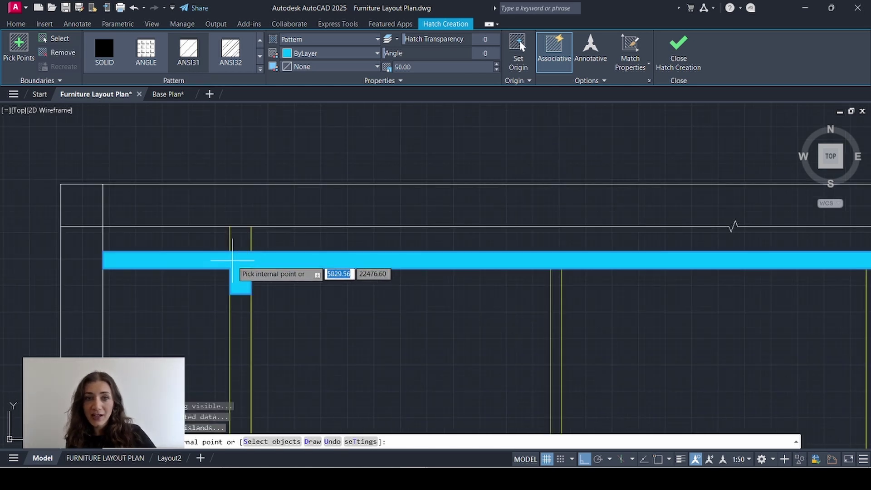
key(Escape)
Set the upper slab hatch's scale to 500
click(247, 260)
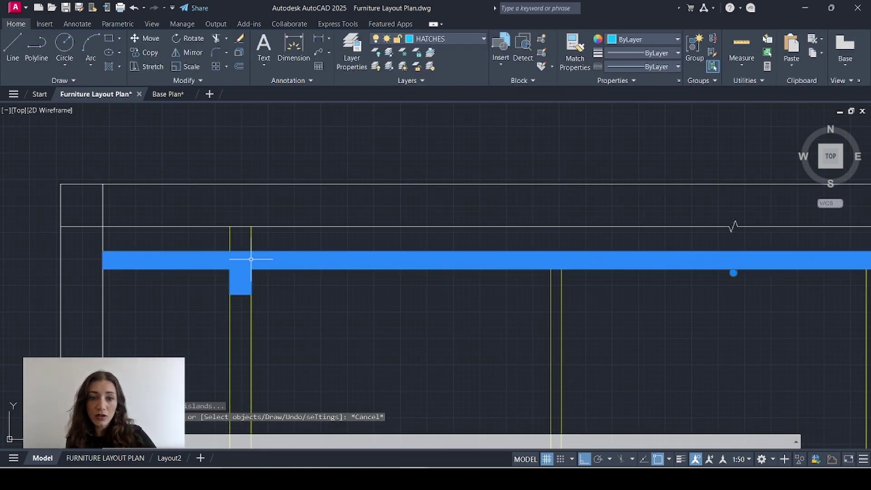
scroll(266, 260, up, 10)
scroll(263, 271, down, 8)
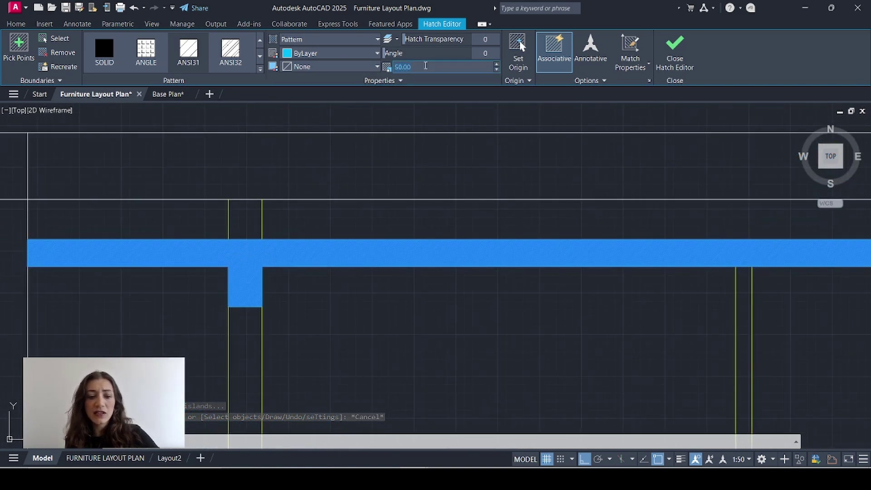
click(425, 65)
text(500)
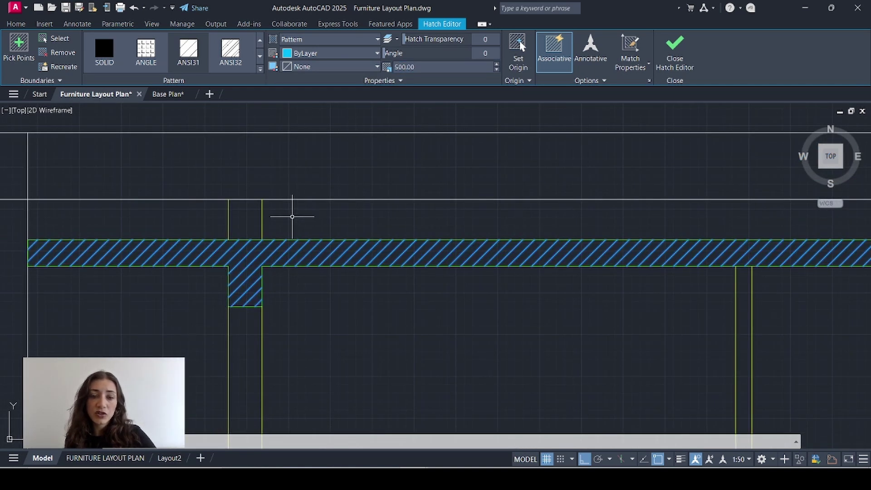
key(Escape)
Hatch the lower slab and its beams with the same diagonal-line pattern at a scale of 500
scroll(243, 208, down, 2)
middle_drag(344, 314, 305, 258)
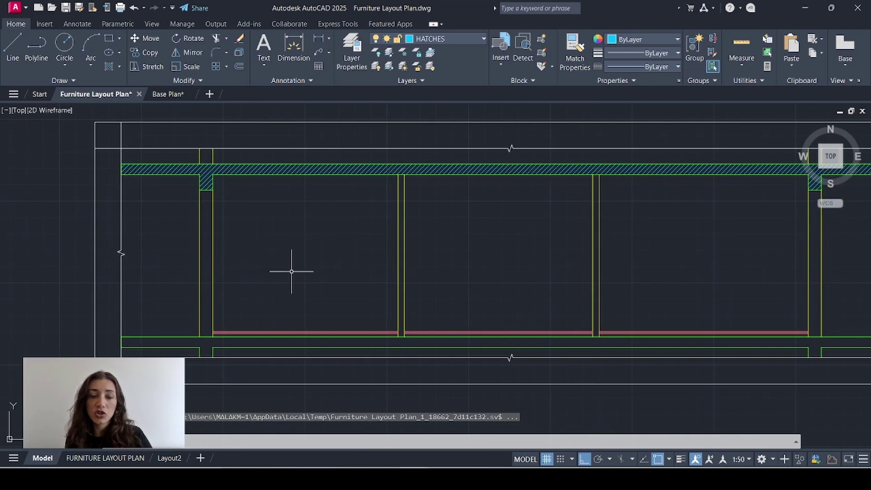
text(h)
key(Return)
click(209, 343)
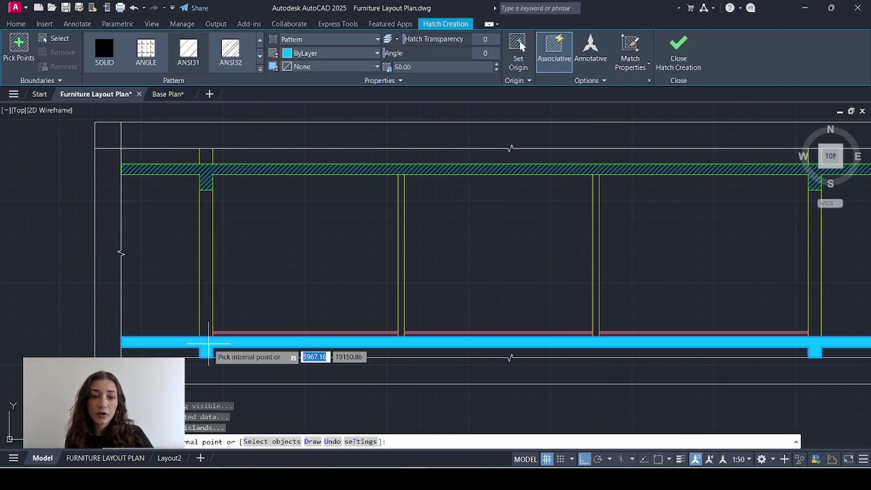
click(414, 66)
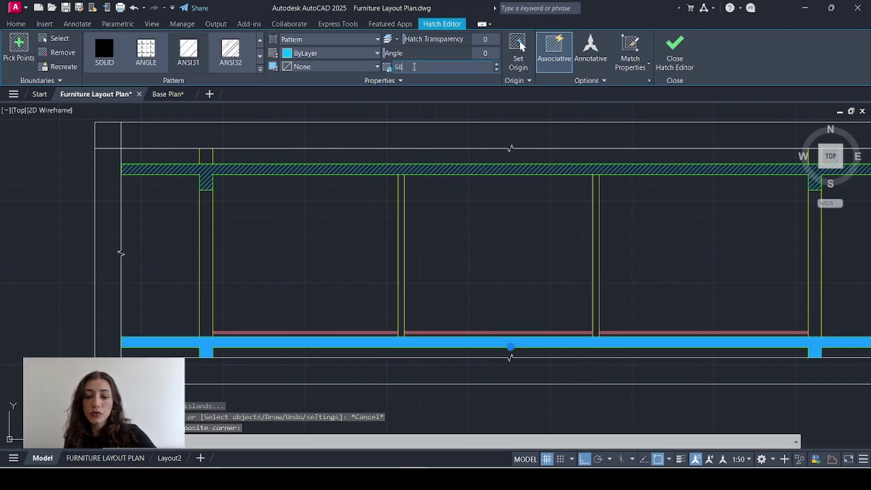
key(Return)
key(Escape)
Hatch the outer and interior walls with the diagonal-line pattern at scale 500
middle_drag(294, 189, 263, 190)
text(h)
key(Return)
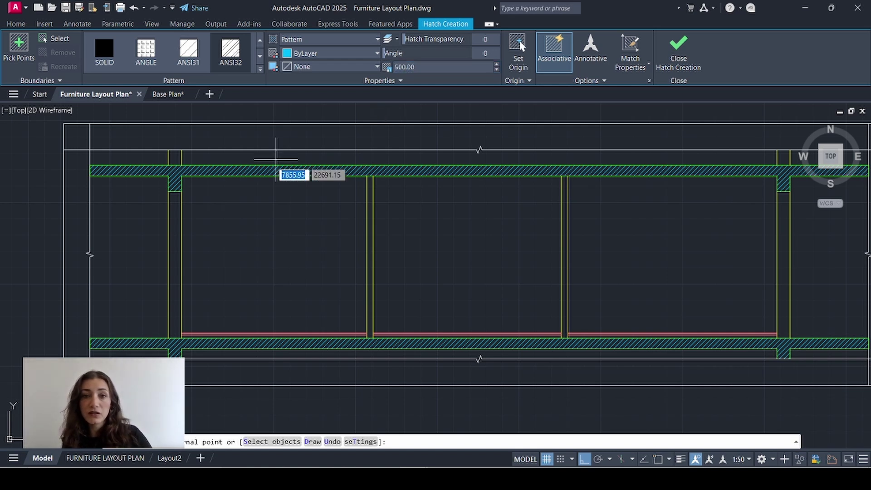
click(175, 205)
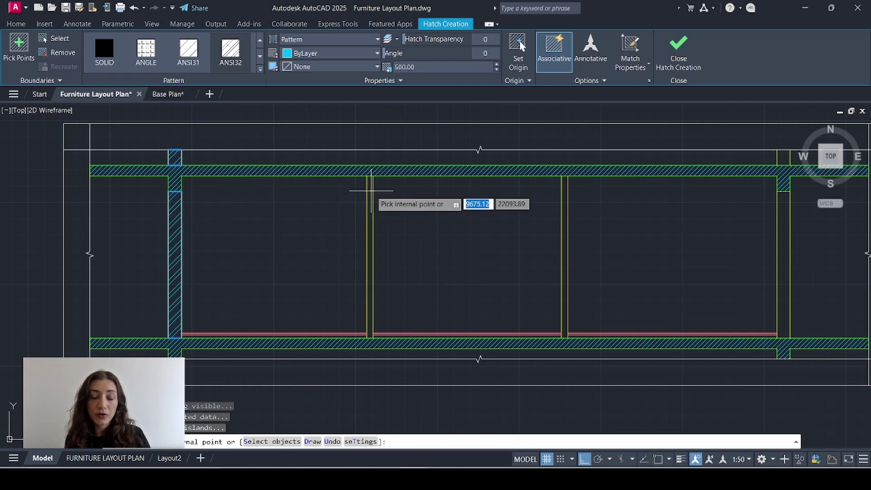
click(370, 200)
click(564, 204)
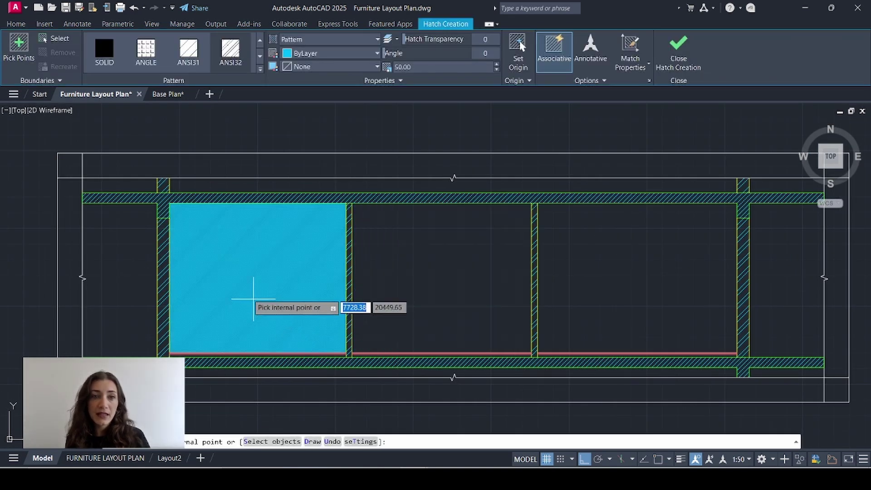
Hatch the lowest floor layer in all three rooms with the AR-SAND pattern at scale 20
scroll(223, 286, up, 4)
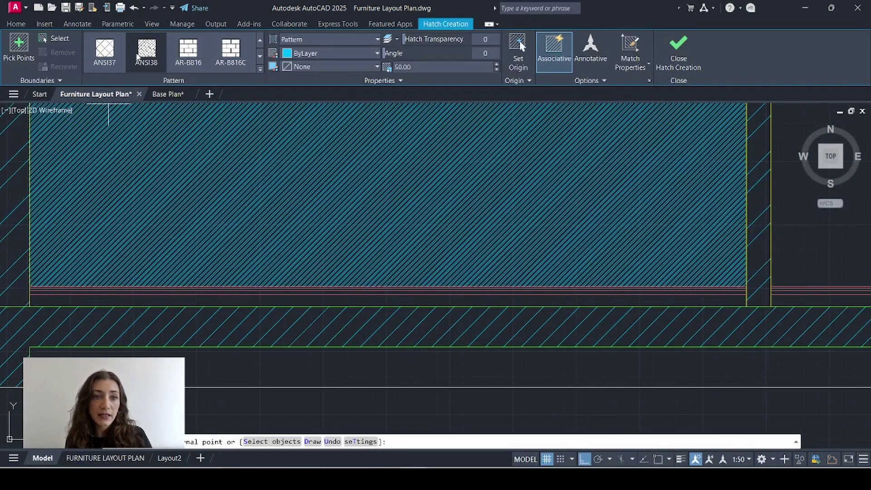
scroll(123, 56, down, 5)
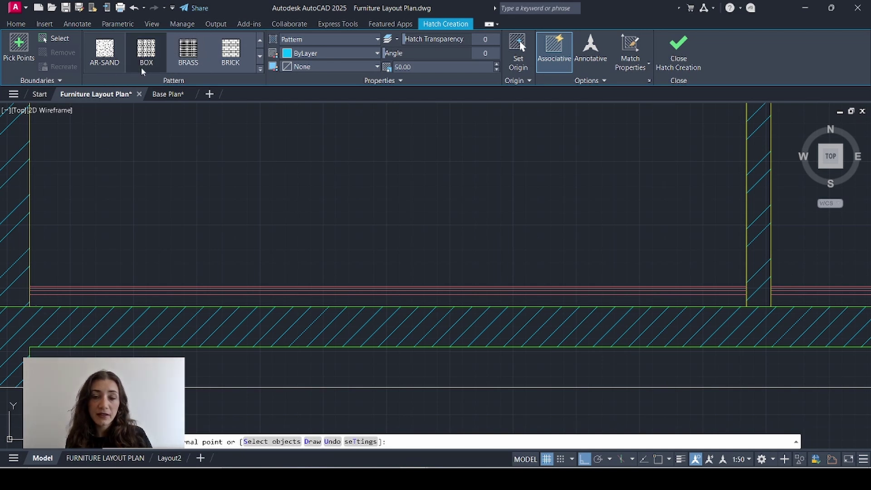
click(408, 297)
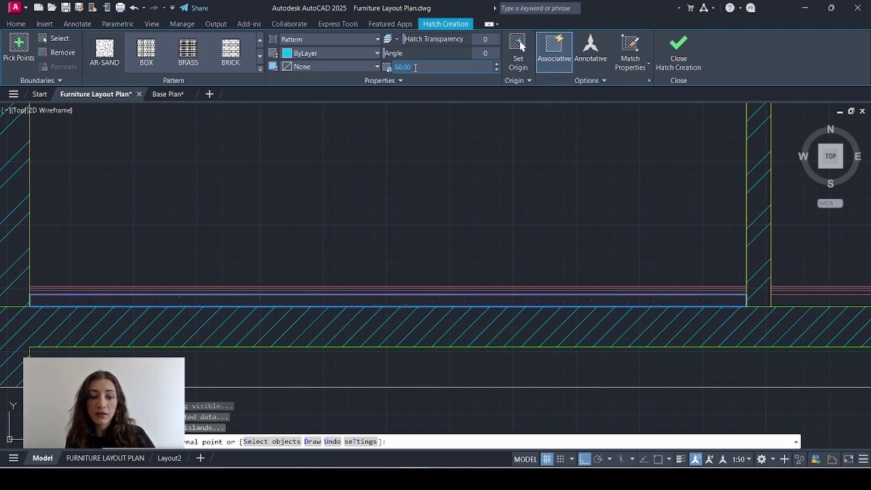
key(Return)
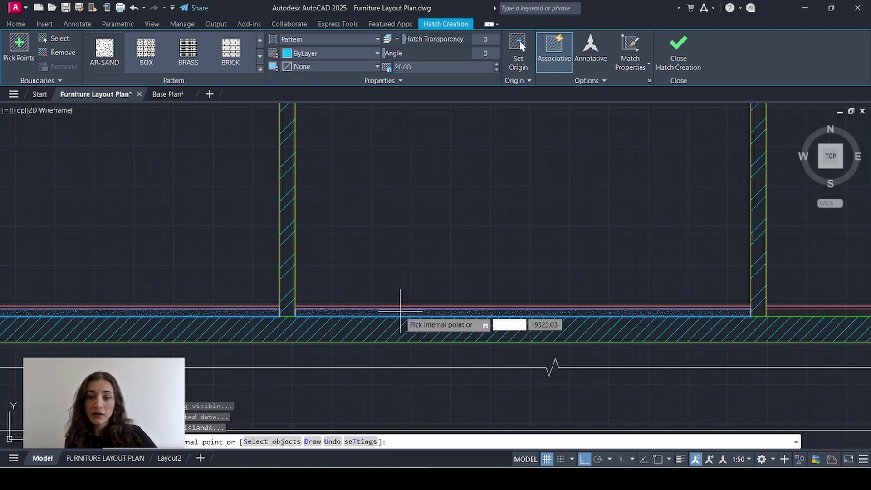
middle_drag(668, 291, 306, 257)
middle_drag(575, 282, 382, 300)
click(382, 295)
key(Return)
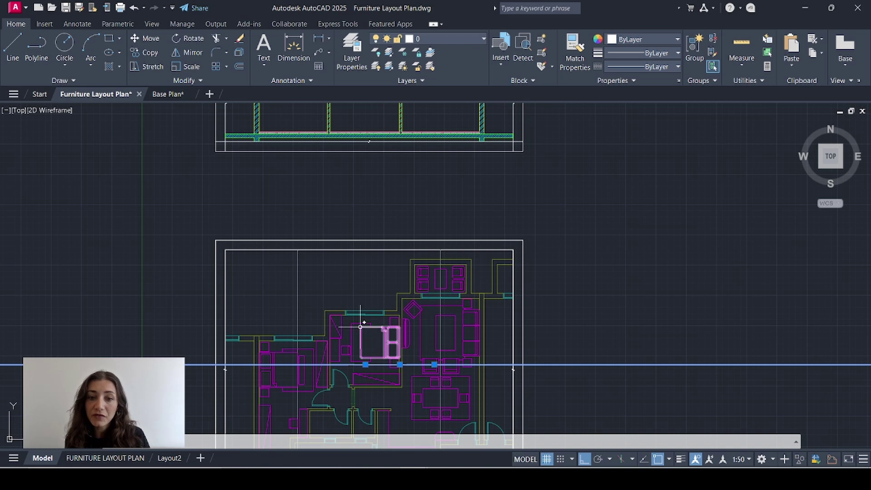
Create layers ELEVATION BACK, ELEVATION MIDDLE and ELEVATION FRONT with colours 40, 220 and 130 respectively
middle_drag(276, 380, 276, 387)
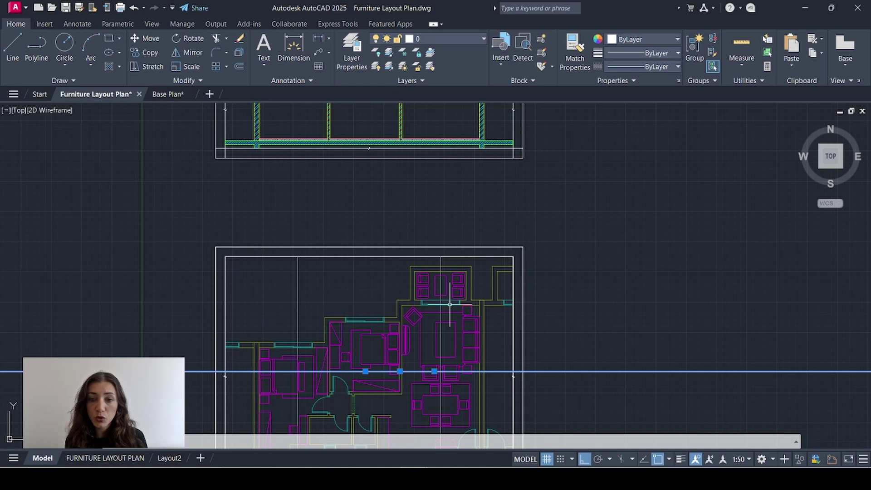
click(351, 50)
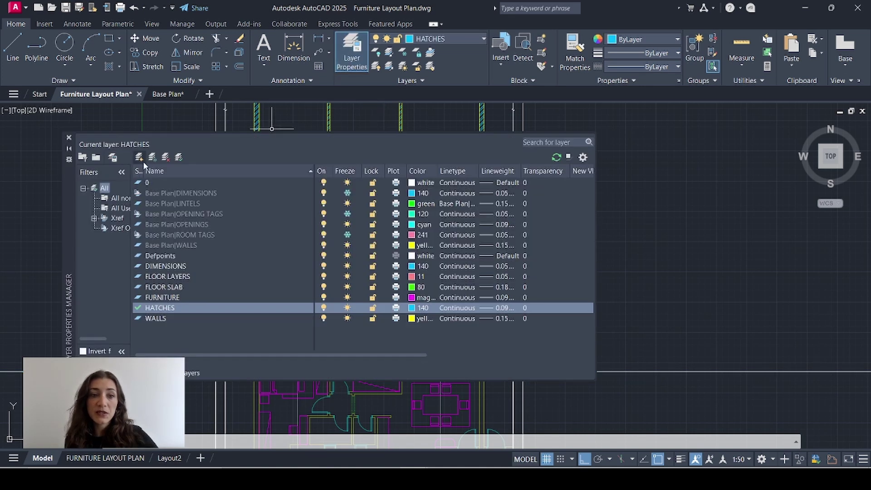
click(139, 157)
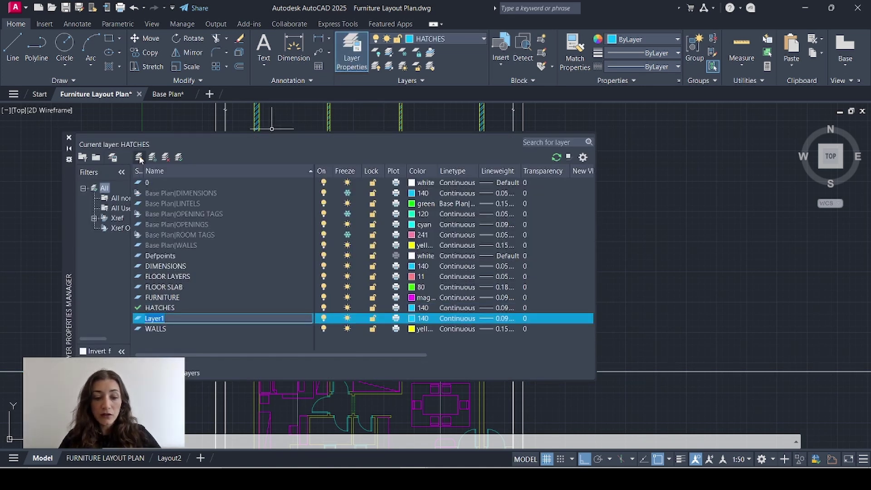
text(ELEVATION BACK)
click(153, 158)
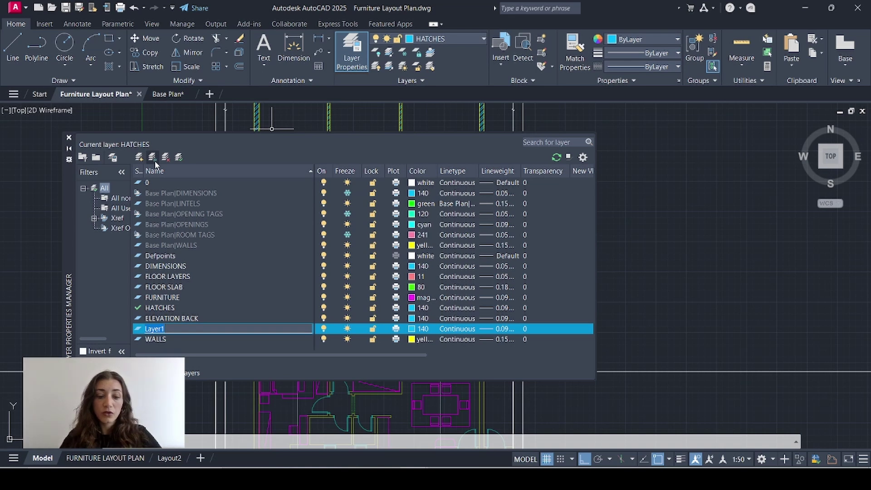
text(ELEVATION MIDDLE)
click(153, 158)
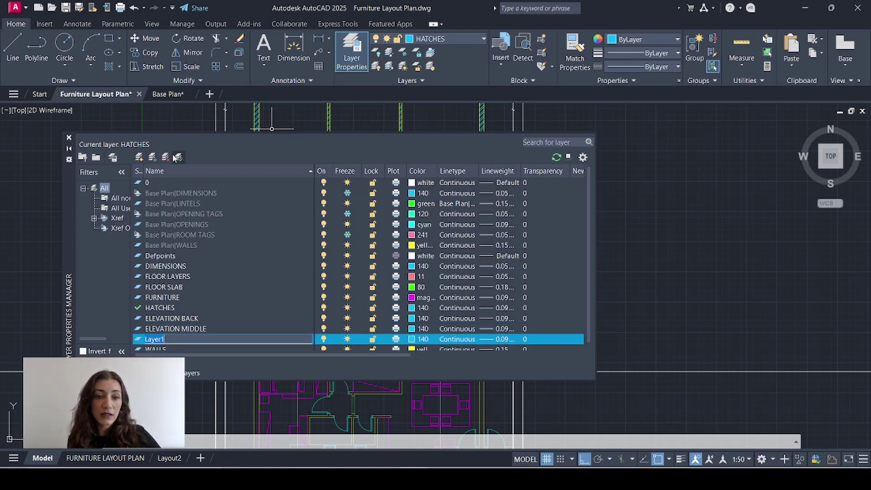
text(ELEVAT)
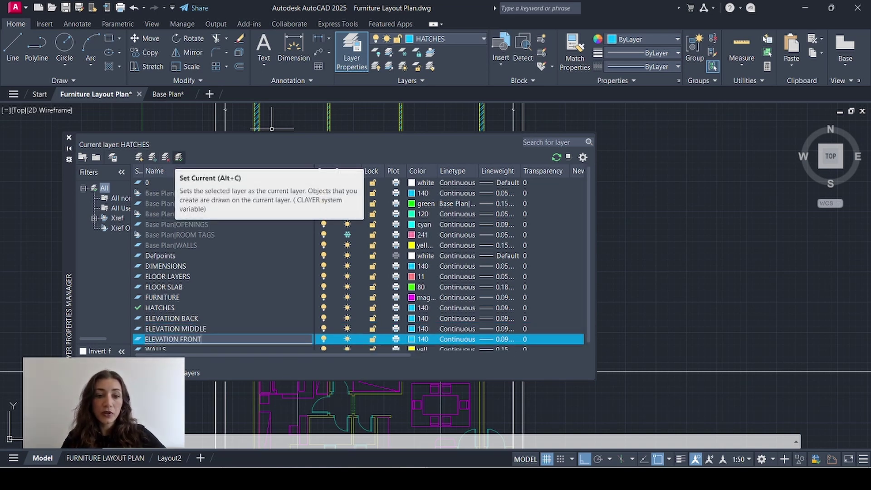
text(ION FRONT)
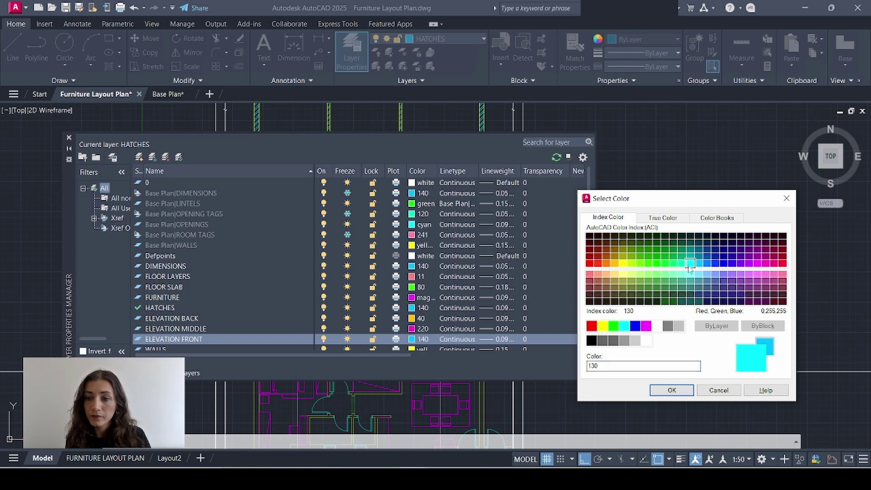
double_click(689, 264)
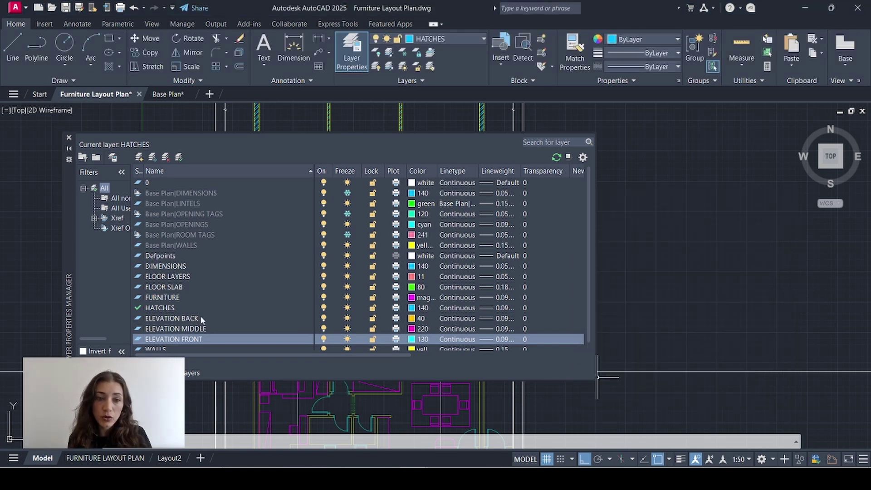
Set the lineweights of ELEVATION BACK to 0.09 mm, ELEVATION MIDDLE to 0.13 mm and ELEVATION FRONT to 0.18 mm
click(199, 318)
click(474, 318)
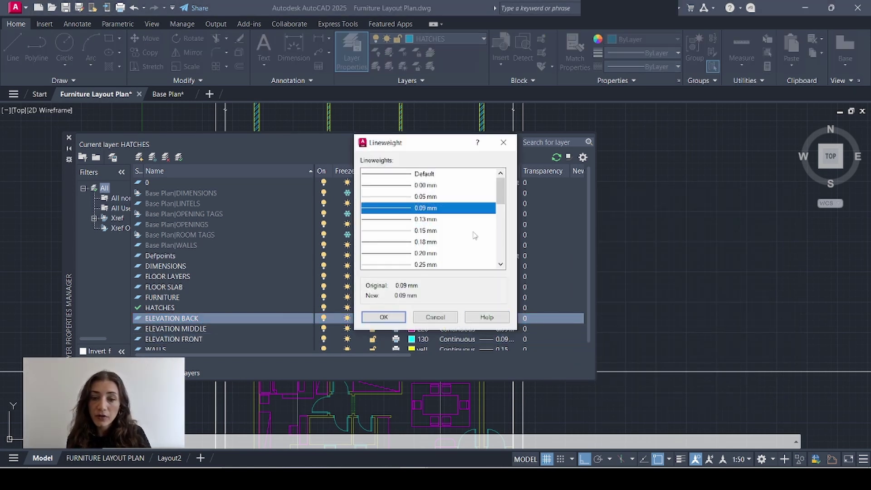
click(390, 320)
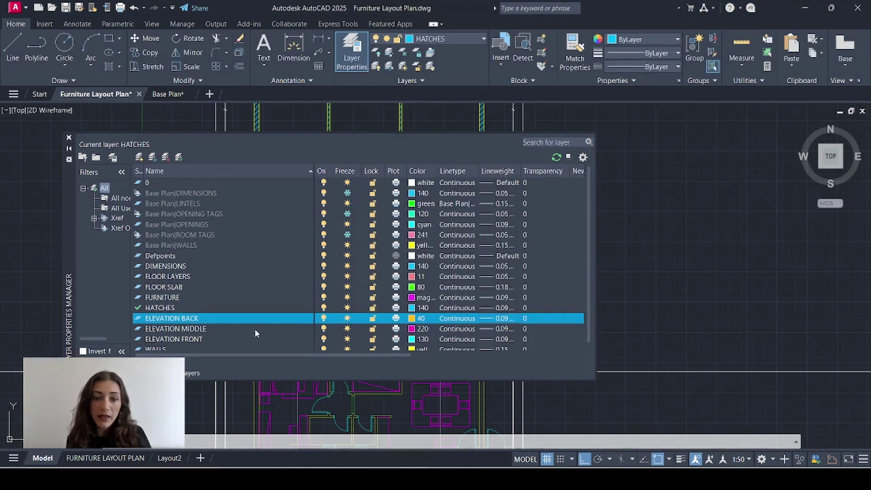
click(274, 330)
click(502, 329)
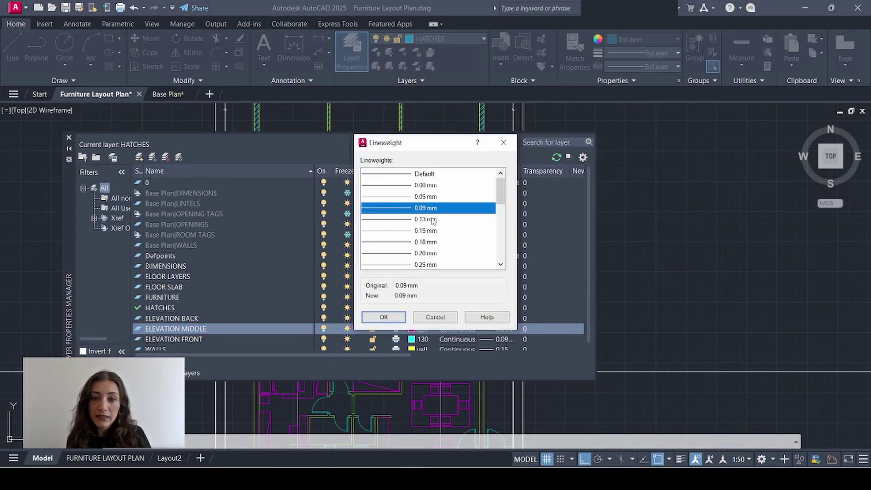
click(422, 219)
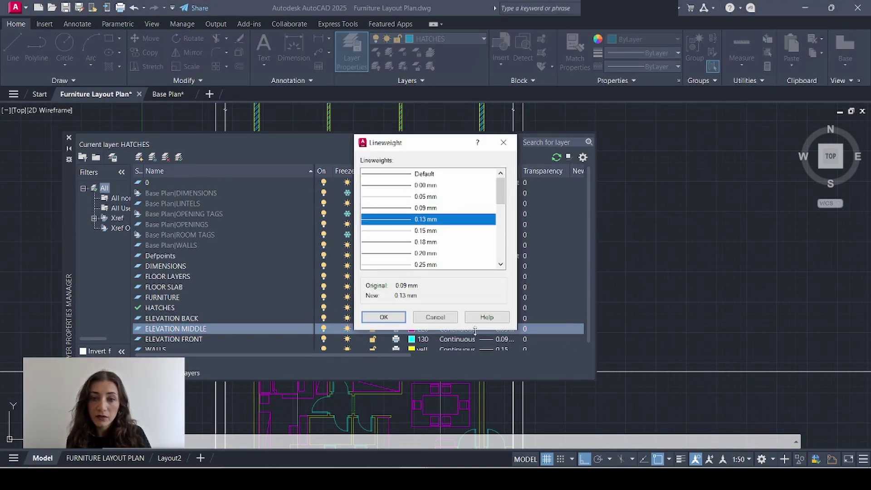
click(383, 316)
click(243, 339)
click(502, 339)
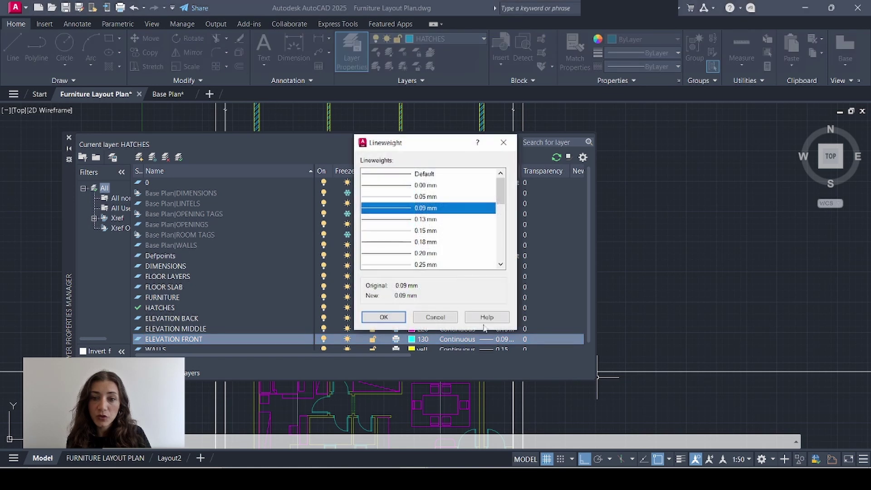
click(425, 242)
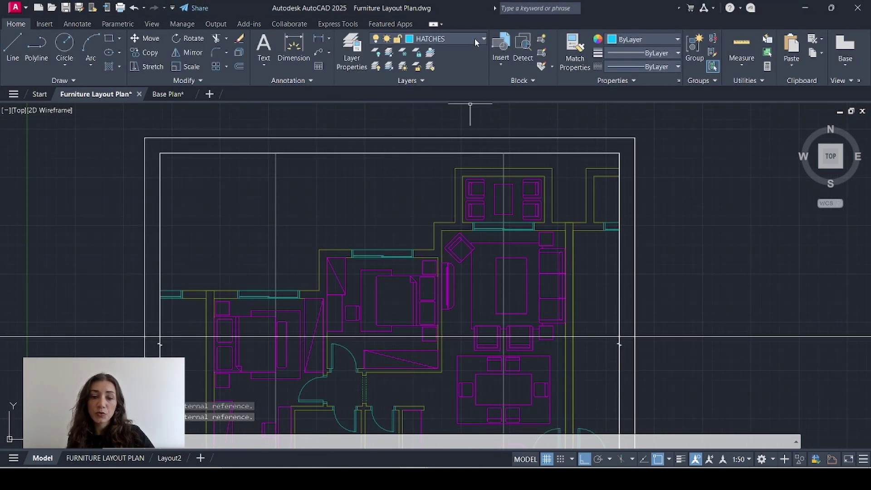
Make layer 0 current and place a vertical construction line at the left edge of the left bedroom's window in the plan
click(474, 39)
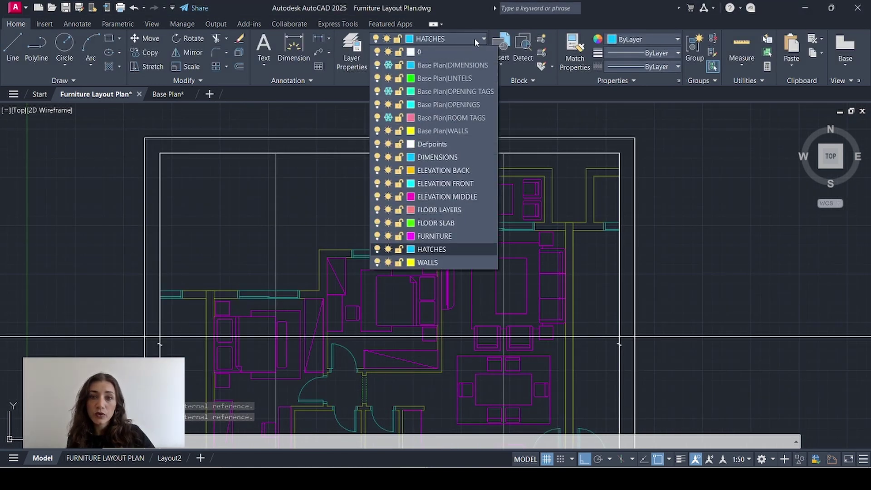
click(456, 53)
scroll(240, 288, up, 4)
text(xl)
key(space)
text(v)
key(space)
click(236, 229)
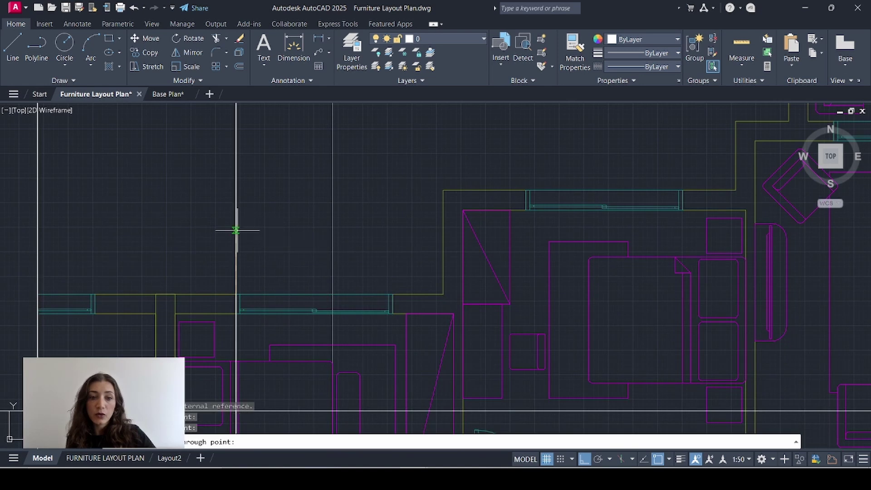
key(Escape)
Copy the vertical construction line to the remaining edges of the three room openings along the plan's upper walls
click(236, 217)
text(co)
key(Return)
click(236, 291)
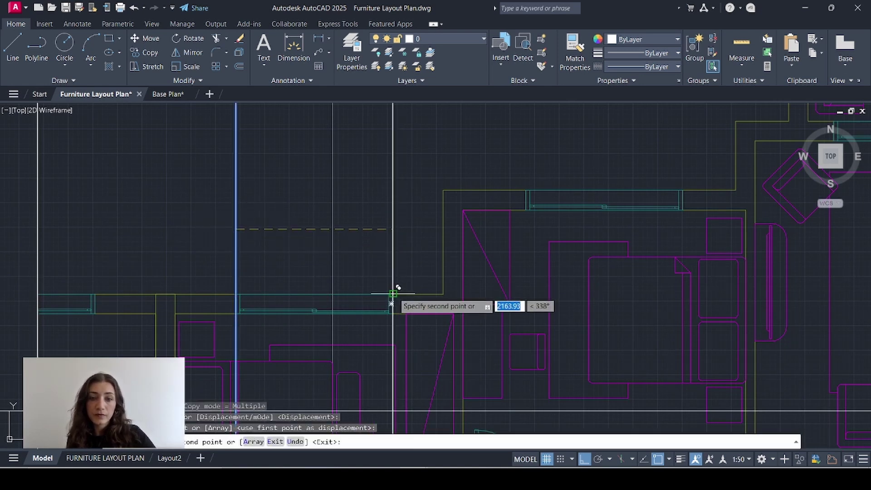
click(393, 291)
click(530, 254)
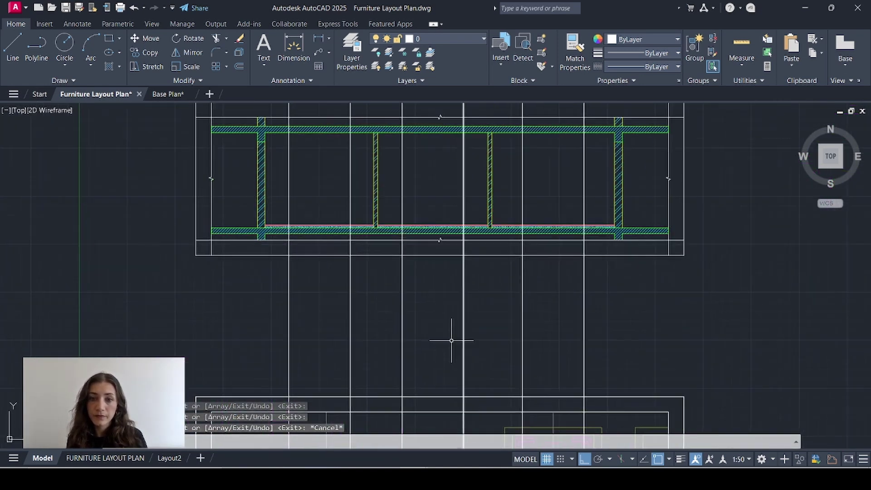
On layer ELEVATION BACK, draw a 2400-high polyline outline of the opening between the construction lines in the section's right room
scroll(453, 340, down, 3)
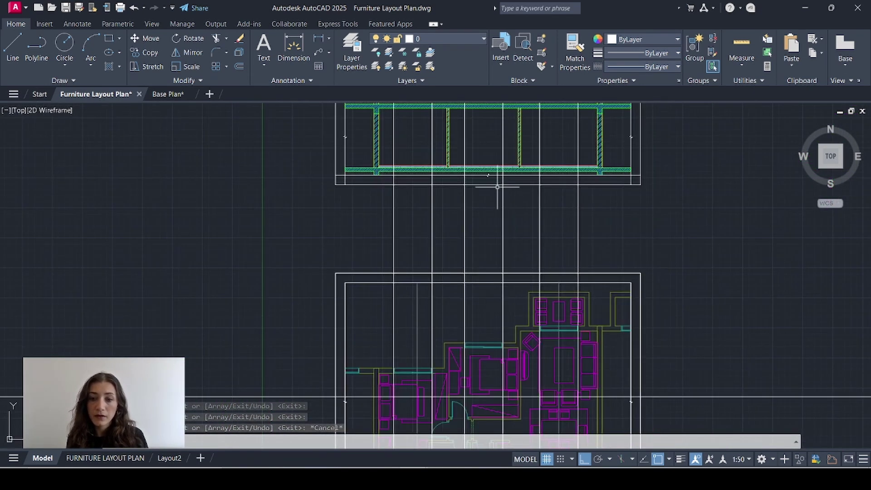
click(474, 38)
click(454, 170)
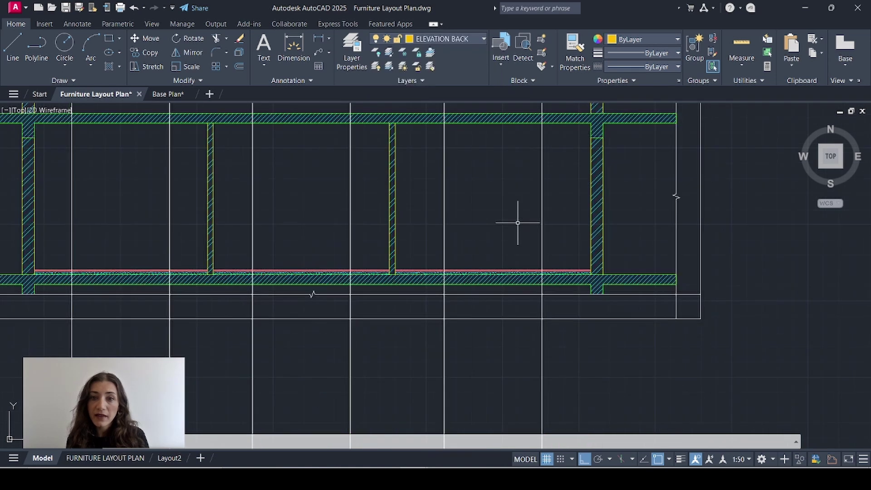
middle_drag(519, 219, 503, 280)
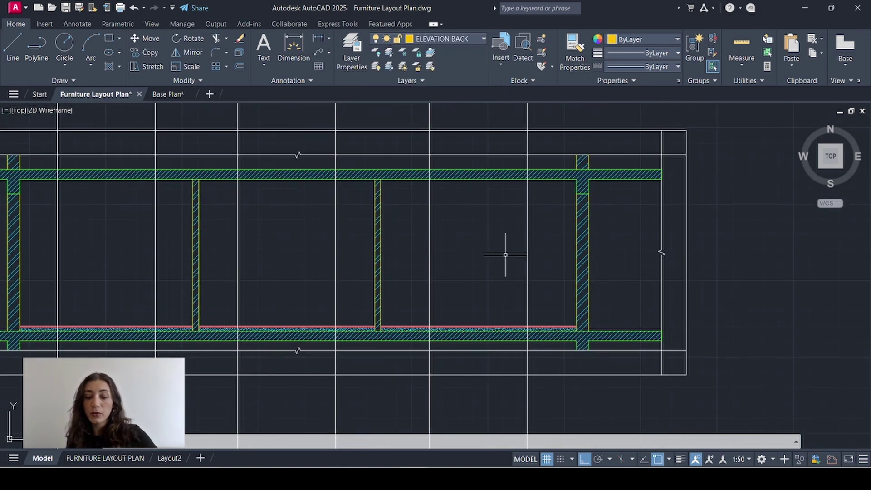
text(pl)
key(Return)
scroll(440, 312, up, 2)
click(422, 336)
text(24)
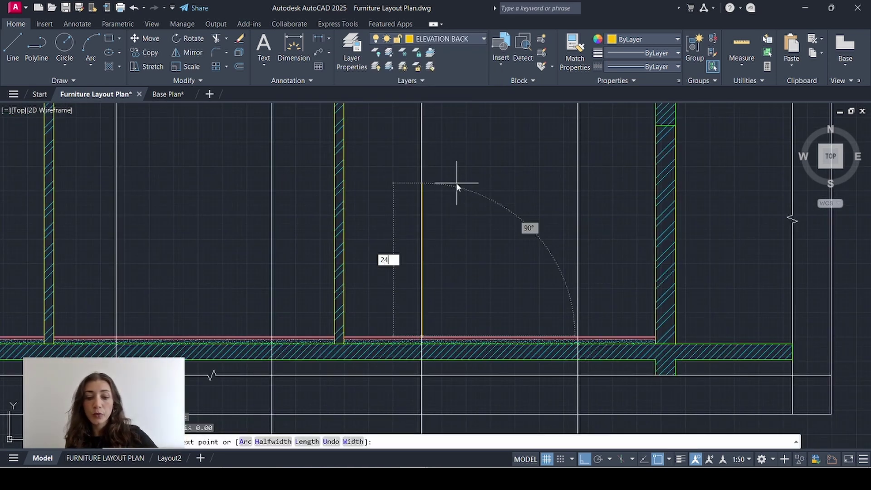
text(00)
key(Return)
click(577, 148)
click(578, 335)
key(Escape)
Offset the opening's outline inward to form its frame
click(578, 215)
text(of)
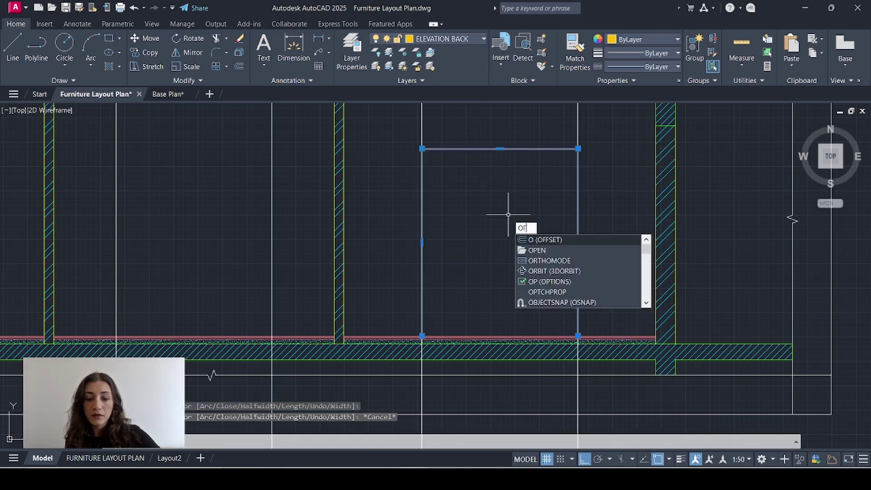
key(Return)
Draw a rectangular panel filling the left half of the frame and offset it inward
text(rec)
key(Return)
click(425, 336)
click(500, 153)
click(500, 245)
text(2)
click(490, 203)
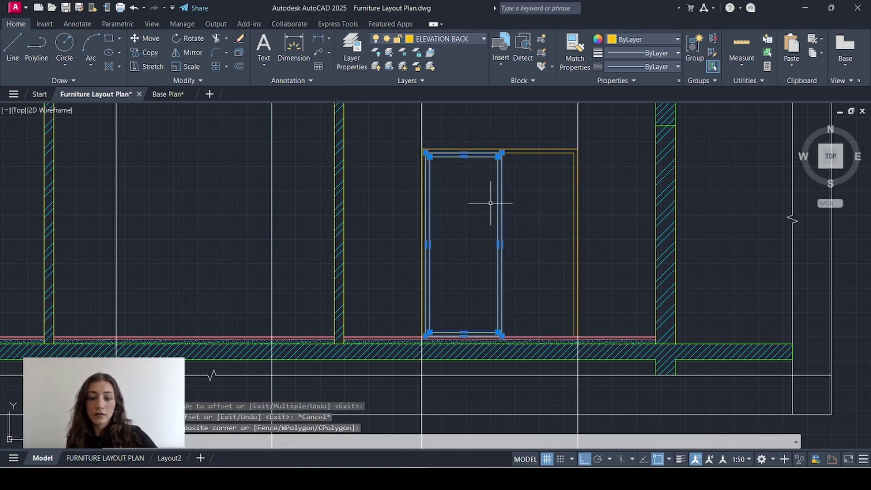
Copy the door panel into the right half of its frame and erase the right room's two vertical construction lines
text(co)
key(Return)
click(430, 157)
click(501, 155)
key(Escape)
scroll(507, 153, up, 2)
click(526, 152)
text(tr)
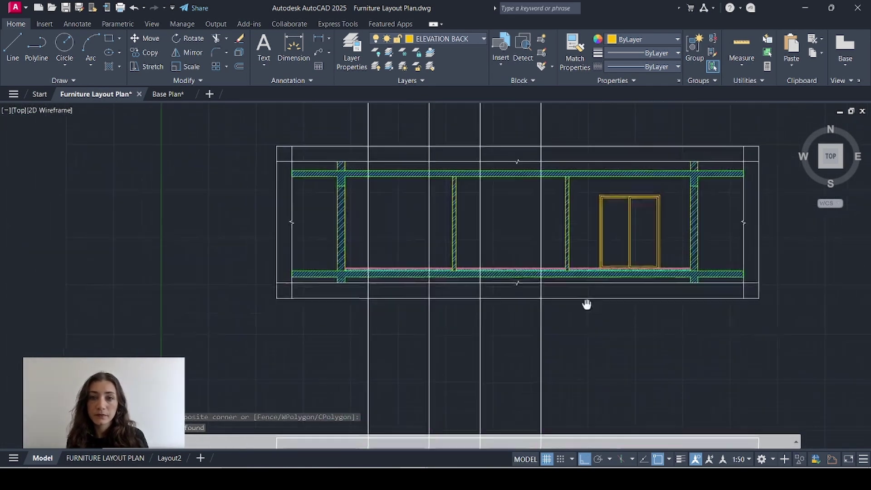
scroll(503, 218, up, 2)
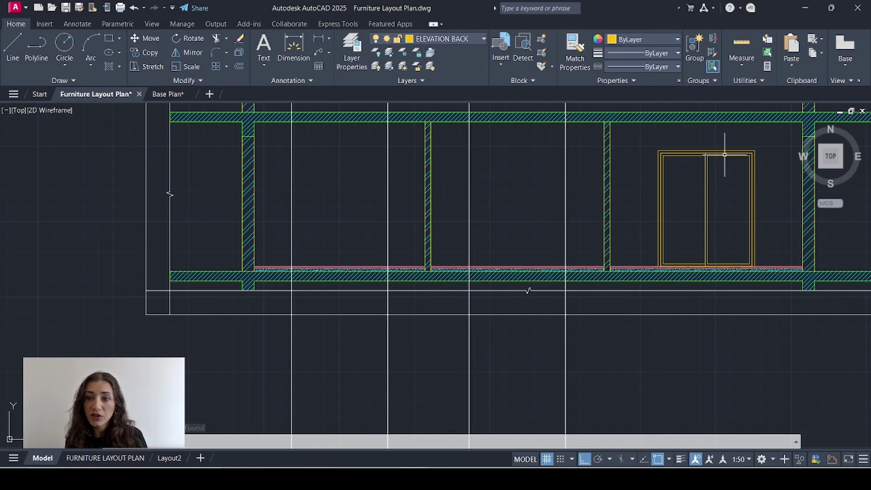
middle_drag(509, 207, 509, 225)
Draw a horizontal construction line along the finished floor level of the section
text(xl)
key(Return)
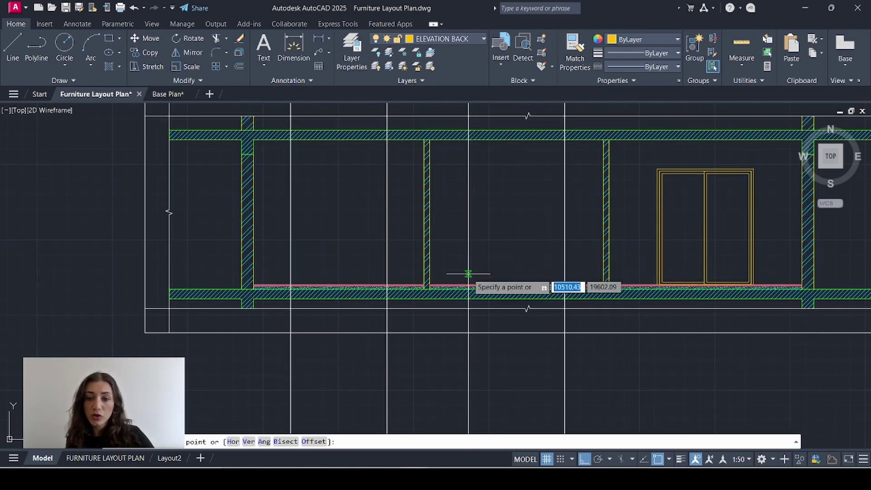
scroll(469, 278, up, 3)
click(469, 303)
click(521, 303)
key(Escape)
Offset the floor-level construction line 1200 upward to mark the window sill height
click(521, 302)
text(o)
key(Return)
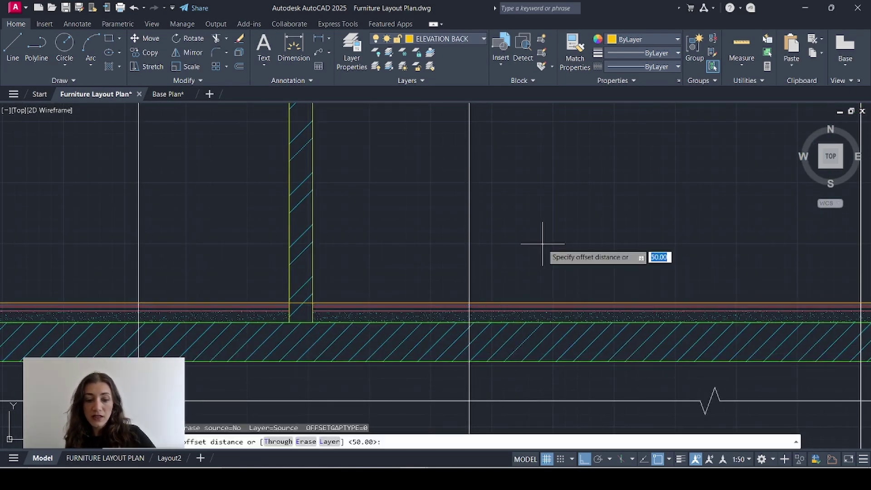
text(1200)
key(Return)
scroll(538, 223, down, 2)
click(548, 200)
key(Escape)
middle_drag(573, 178, 557, 266)
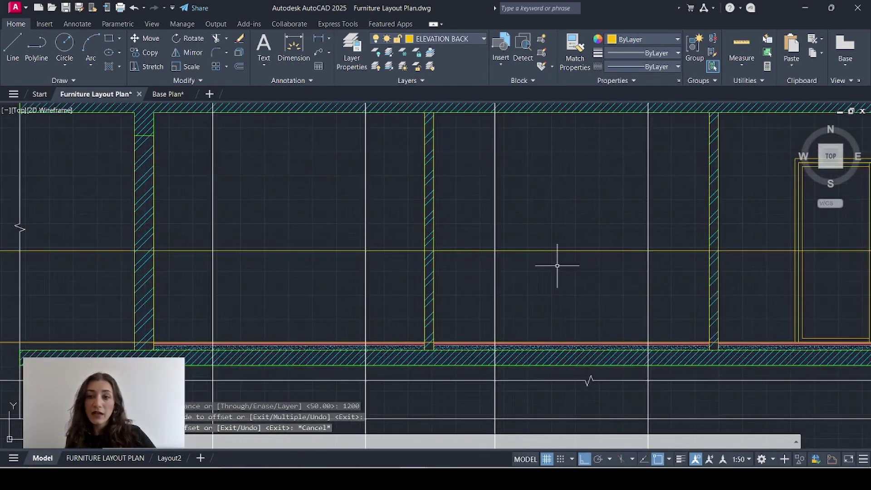
Offset the sill-height construction line another 1200 upward to mark the window head height
click(557, 266)
click(541, 215)
text(o)
key(Return)
text(1200)
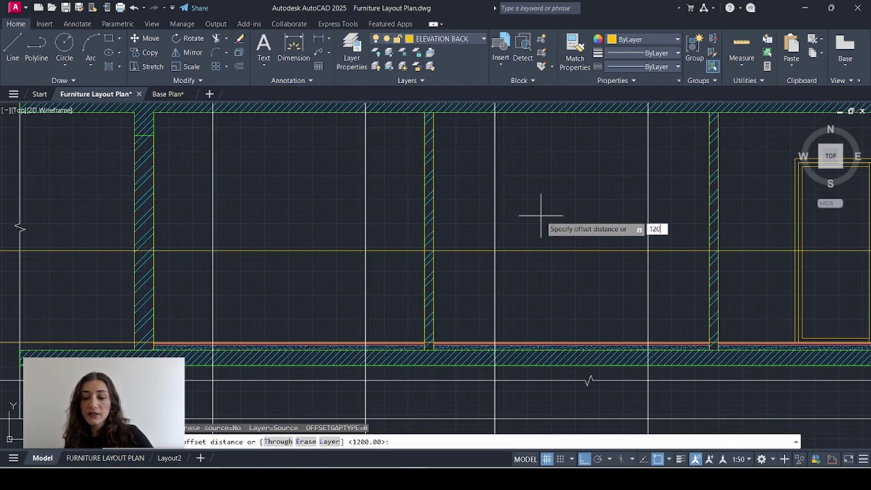
key(Return)
click(541, 202)
scroll(539, 218, down, 5)
scroll(525, 249, up, 4)
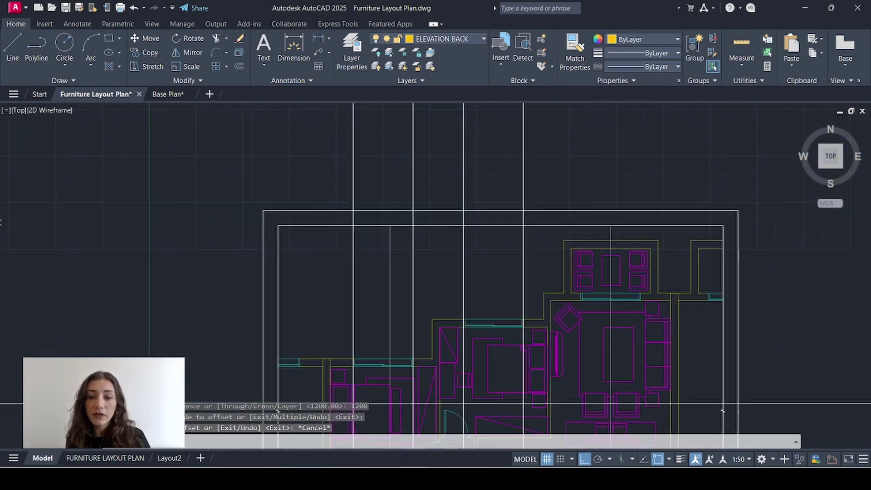
key(Escape)
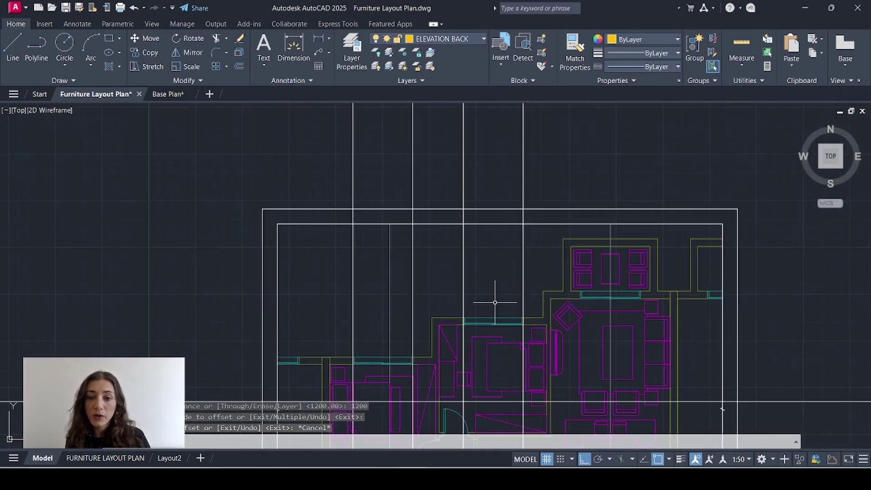
On layer ELEVATION MIDDLE, draw the middle room's window rectangle between the construction lines and offset it 50 inward
click(454, 39)
click(447, 181)
scroll(451, 239, up, 5)
text(rec)
key(Return)
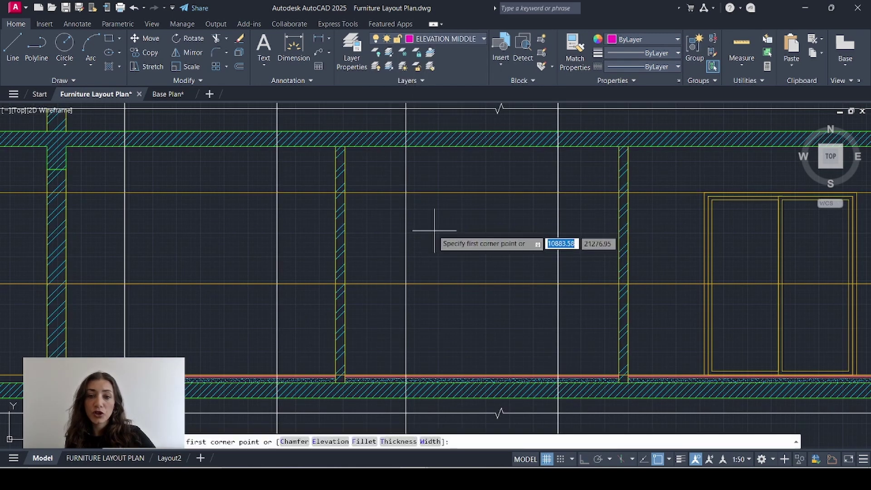
click(406, 193)
click(558, 283)
text(o)
key(Return)
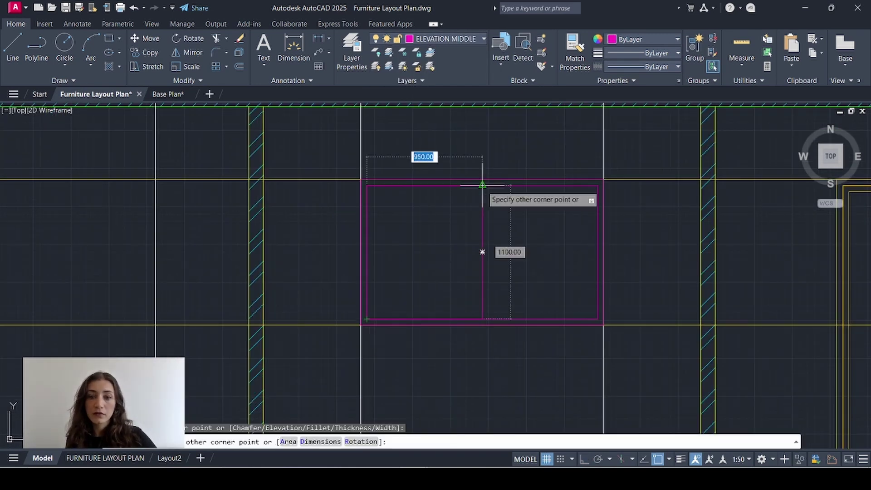
Draw a 950 by 1100 sash in the frame's left half, offset it inward, and copy both rectangles to the right half
click(484, 186)
text(o)
key(Return)
text(5)
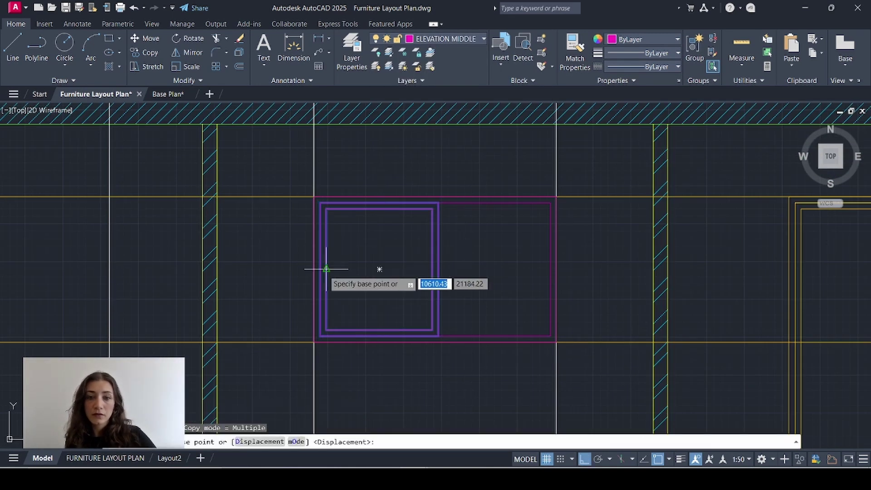
scroll(380, 278, up, 5)
scroll(379, 278, down, 6)
Copy the complete middle-room window to the matching construction lines in the left room
click(583, 297)
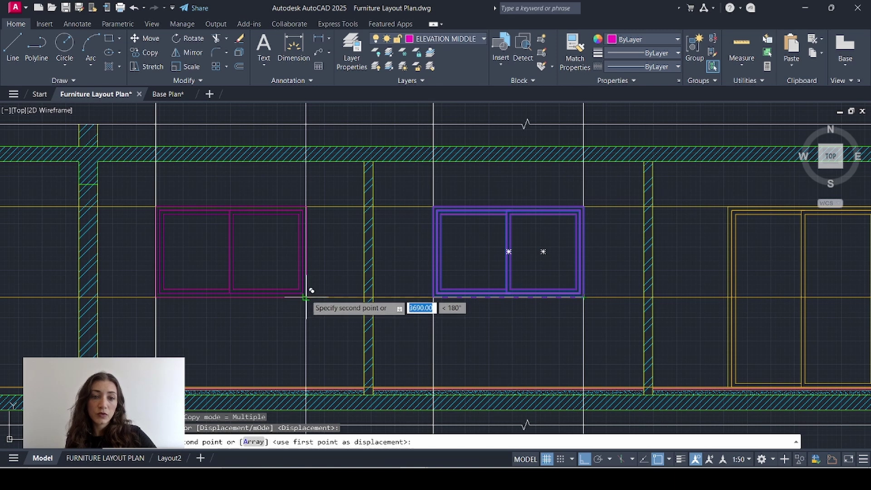
click(305, 297)
key(Escape)
Assign the left room's window to layer ELEVATION FRONT
middle_drag(127, 185, 311, 185)
click(317, 188)
click(504, 309)
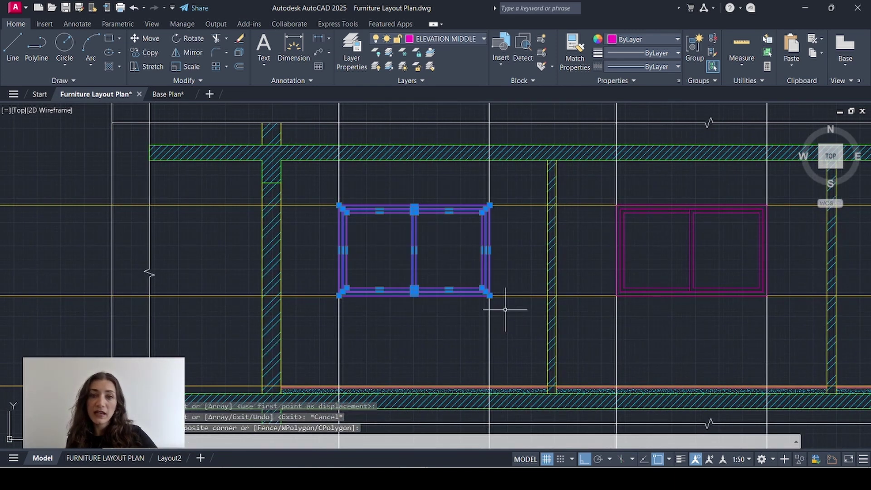
click(439, 40)
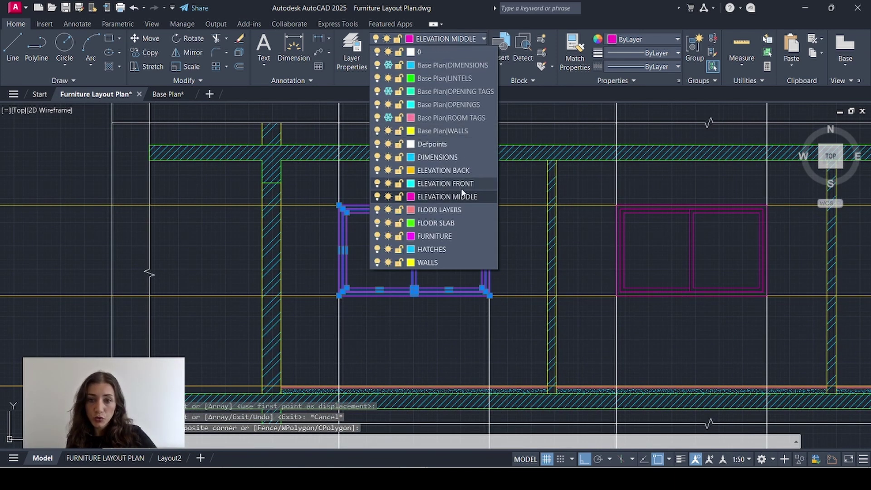
click(457, 190)
scroll(420, 204, down, 4)
key(Escape)
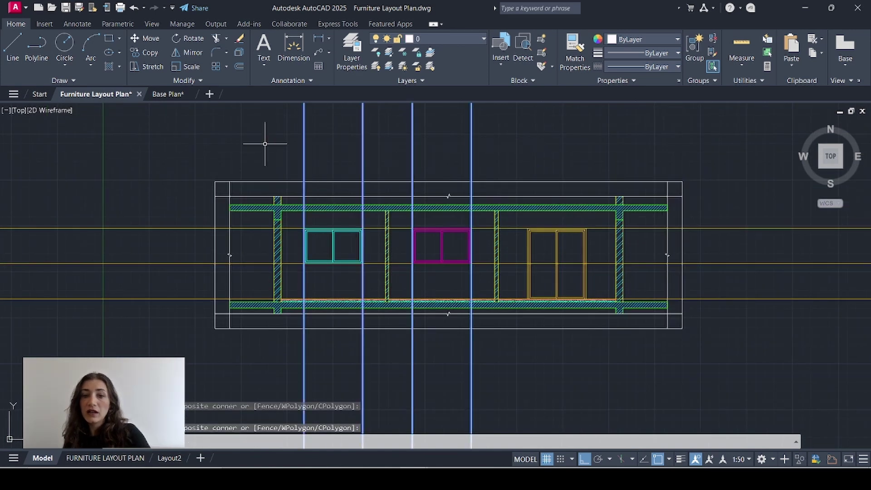
Erase the remaining vertical and horizontal construction lines around the section
click(67, 178)
click(6, 336)
key(Delete)
Create a layer named SECTION LAYERS with color 171 and a 0.13 mm lineweight
click(351, 53)
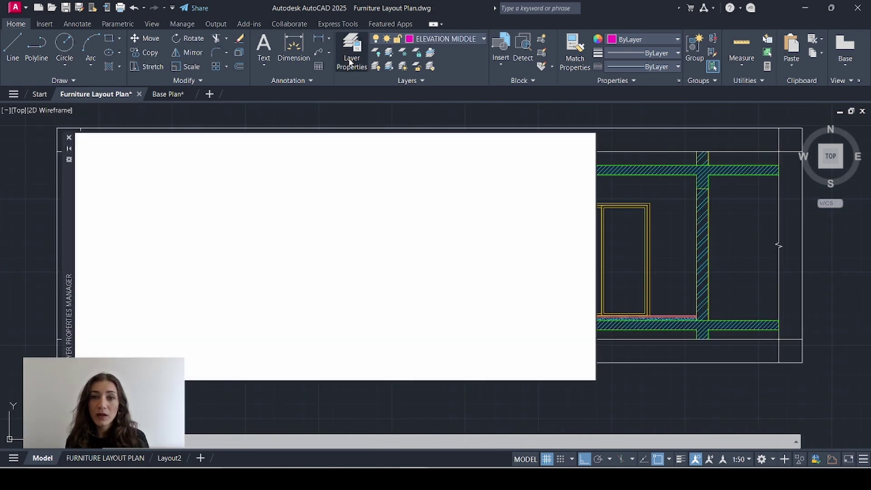
click(139, 157)
text(SECT)
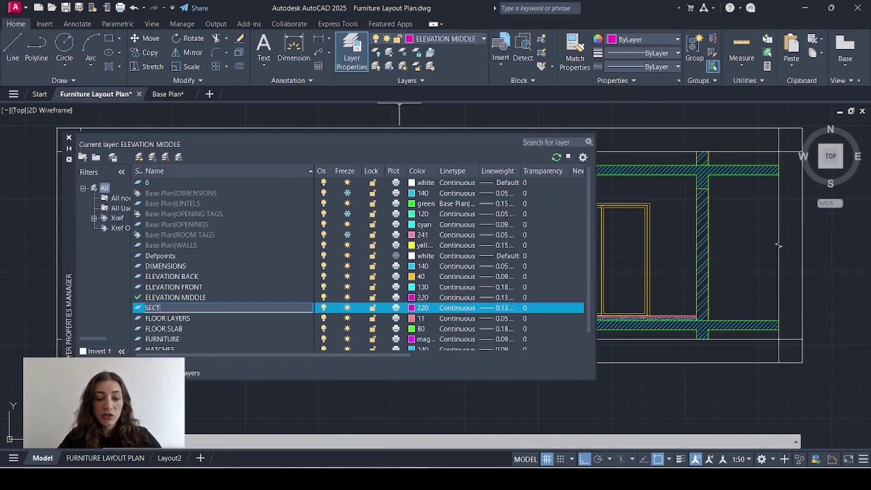
text(ION LAYERS)
key(Return)
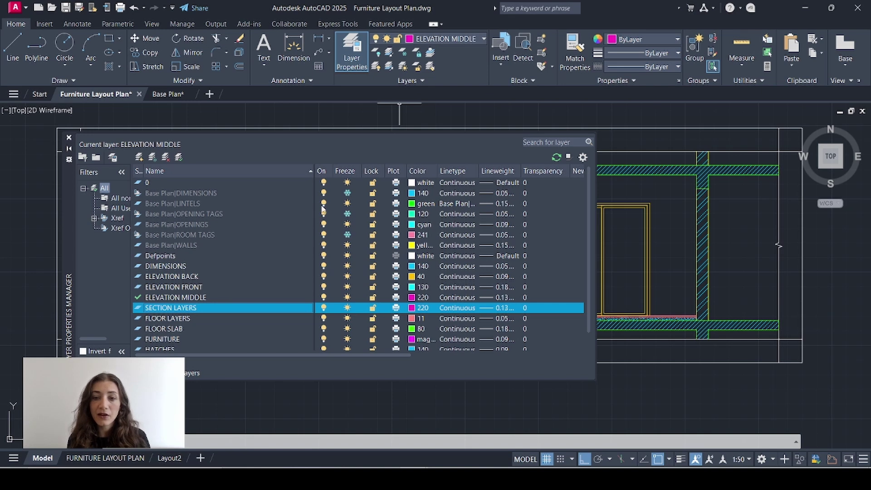
click(411, 308)
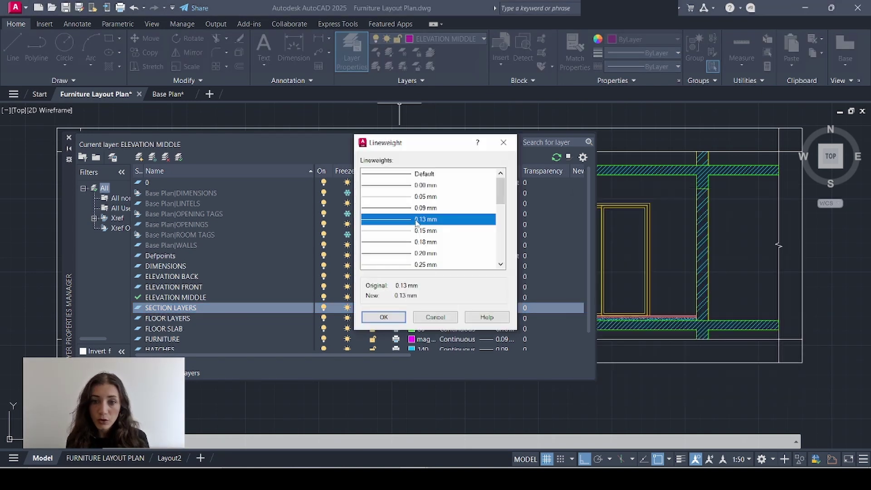
click(384, 317)
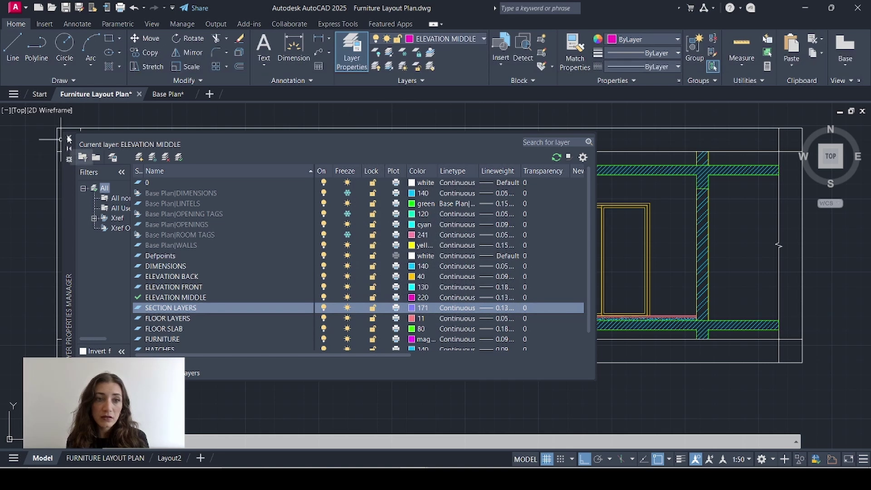
On layer SECTION LAYERS, draw a skirting polyline from the right outer wall's floor corner, 100 up and 20 to the right
click(444, 39)
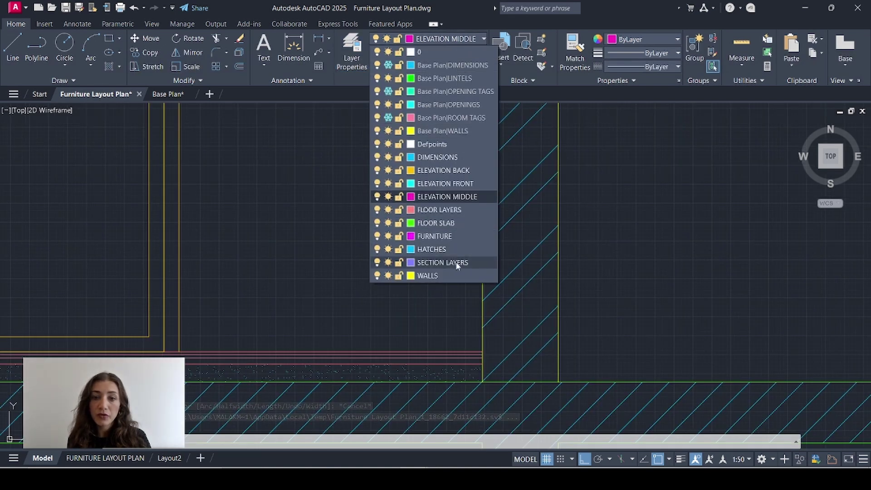
click(454, 261)
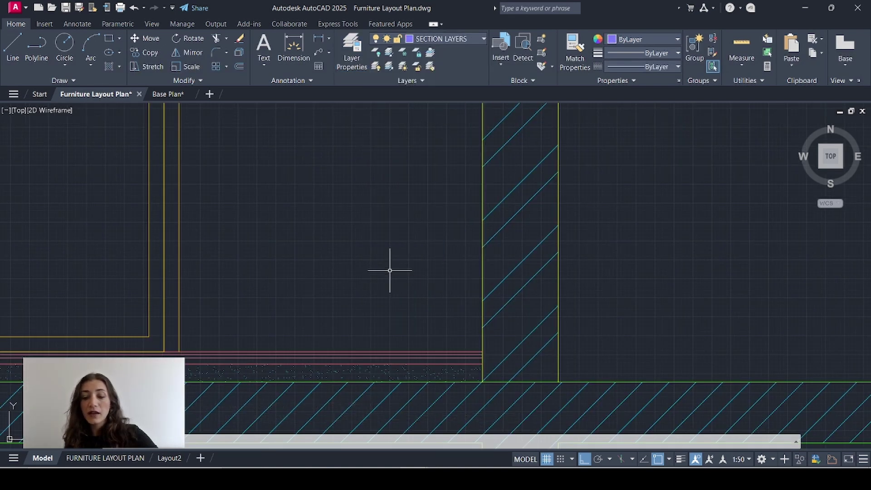
text(pl)
key(Return)
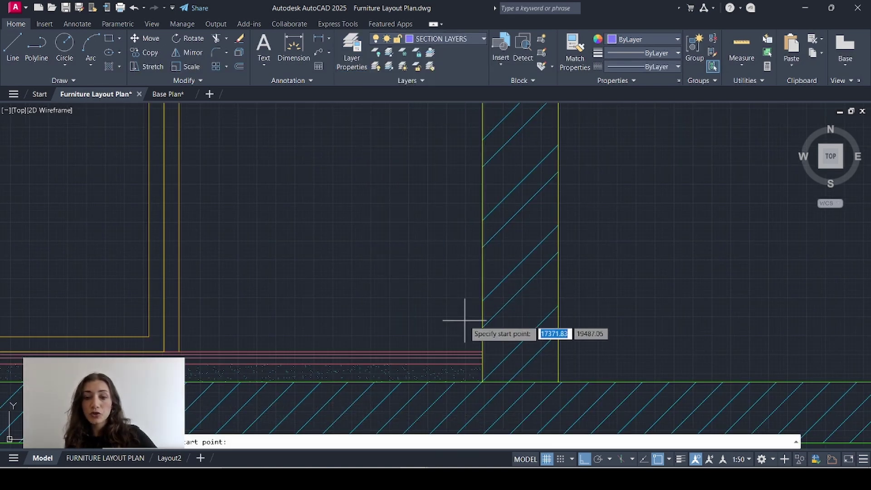
click(482, 351)
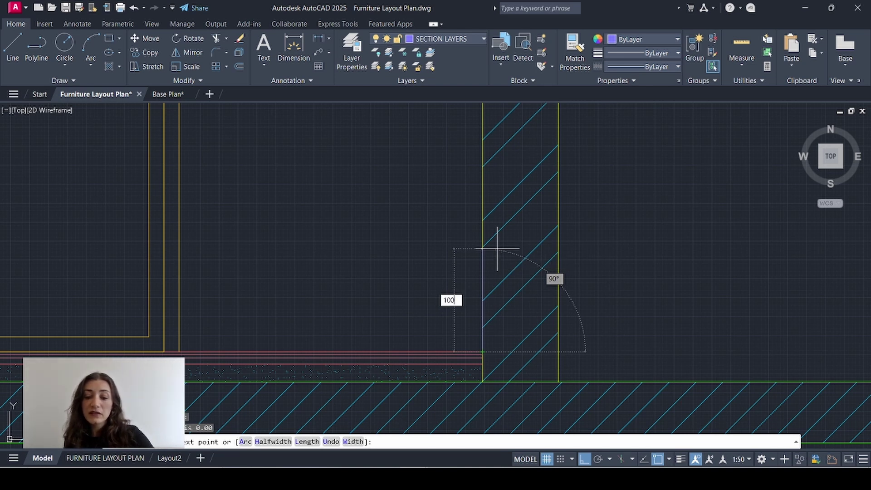
text(100)
key(Return)
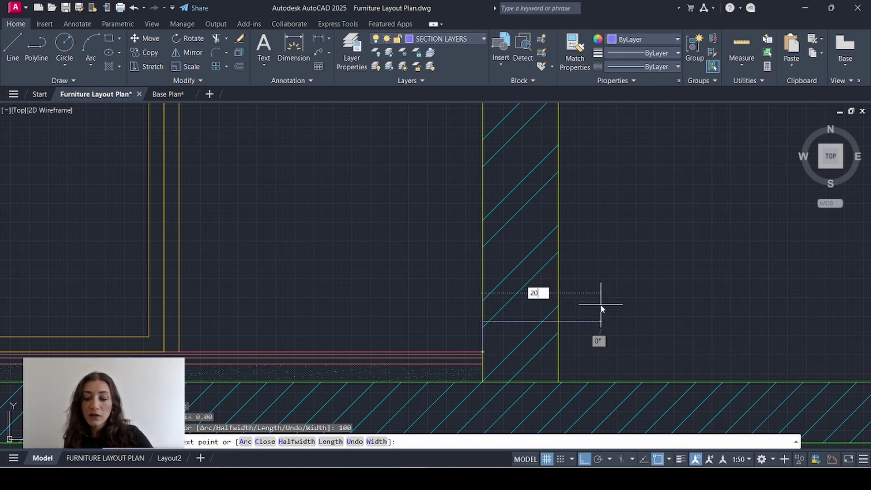
text(20)
key(Return)
key(Escape)
Move the skirting polyline left so its short edge meets the inner face of the right outer wall
click(443, 305)
click(509, 362)
scroll(493, 337, up, 2)
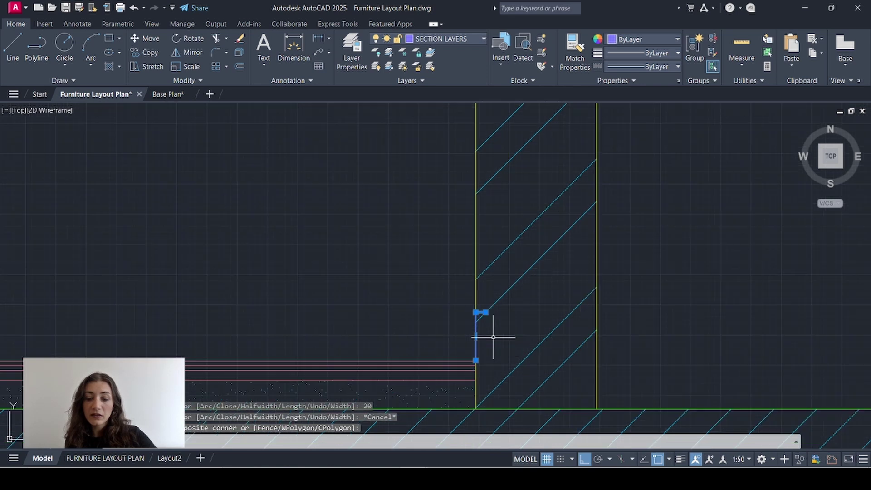
text(m)
key(Return)
click(481, 307)
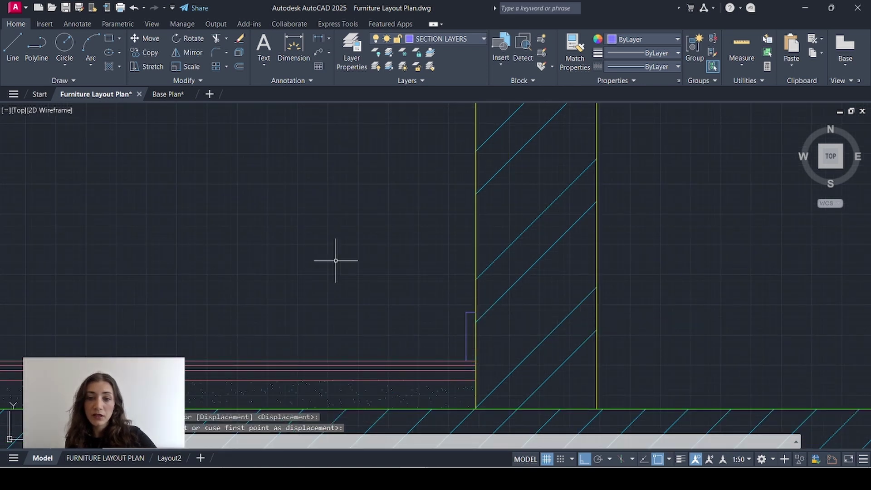
Copy the skirting profile to the left faces of both partition walls at floor level
click(446, 297)
click(489, 379)
middle_drag(489, 378, 673, 369)
text(CO)
key(Return)
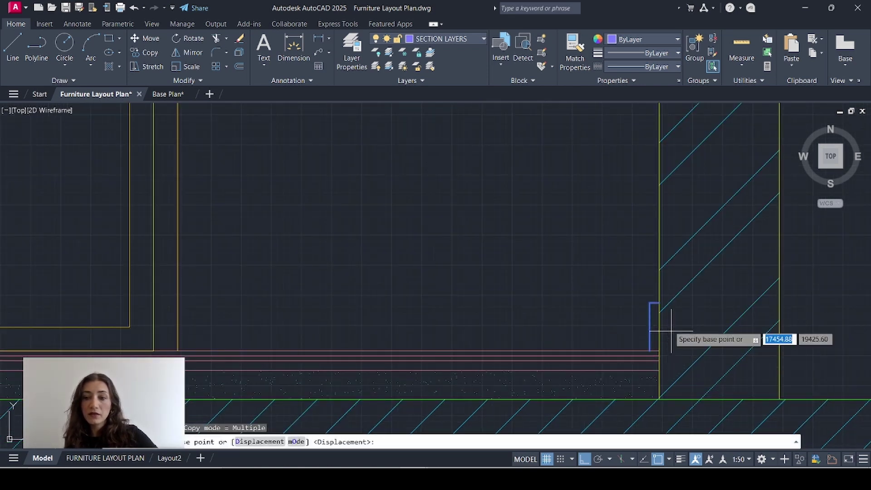
click(659, 302)
scroll(733, 303, down, 4)
scroll(414, 304, up, 4)
click(435, 295)
scroll(434, 296, down, 4)
scroll(199, 293, up, 3)
click(209, 298)
key(Escape)
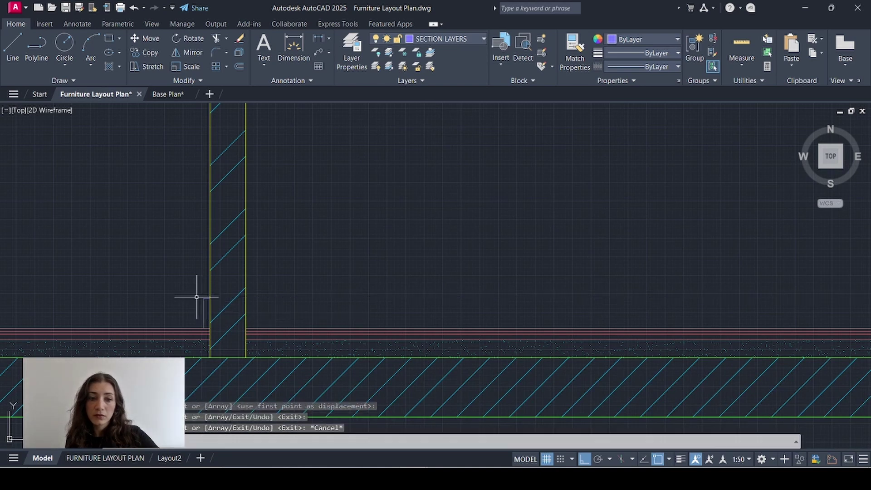
Mirror the left partition's skirting profile about a vertical line, keeping the original
scroll(160, 296, up, 2)
click(253, 292)
click(307, 386)
text(MI)
key(Return)
click(277, 307)
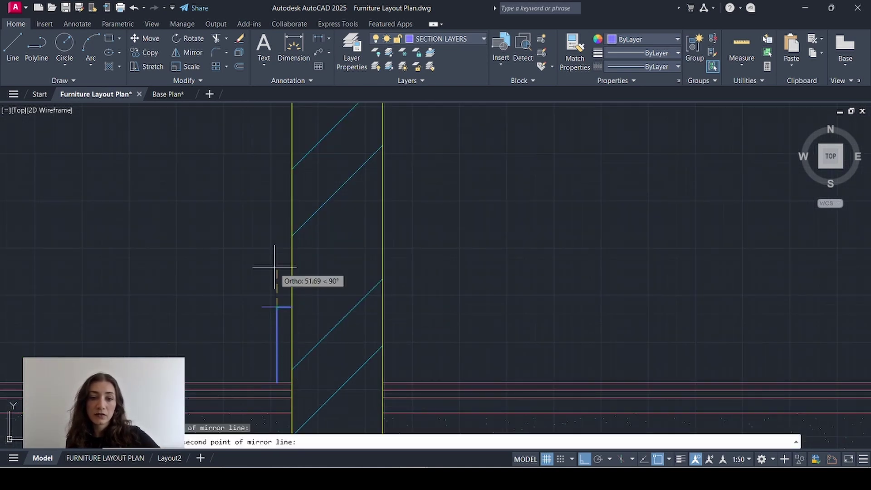
click(276, 261)
key(Return)
Move the mirrored skirting profile to the inner face of the left outer wall
text(M)
key(Return)
click(262, 307)
scroll(504, 311, down, 5)
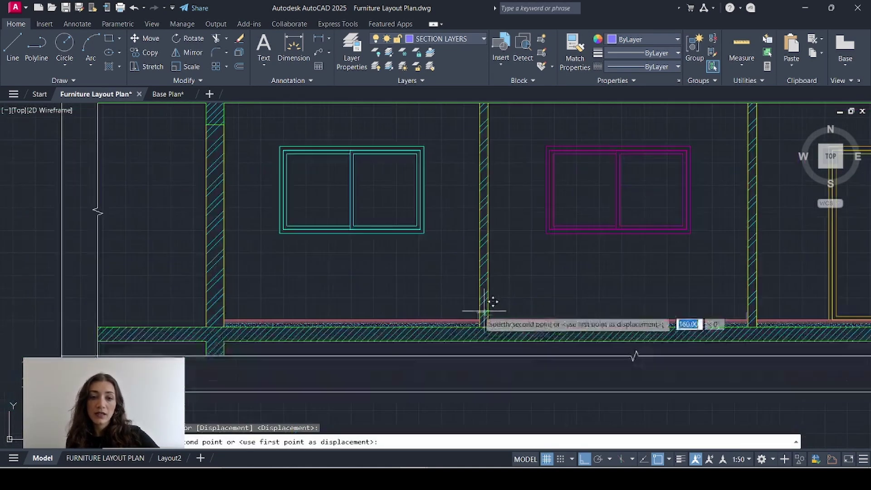
scroll(241, 313, up, 4)
click(131, 303)
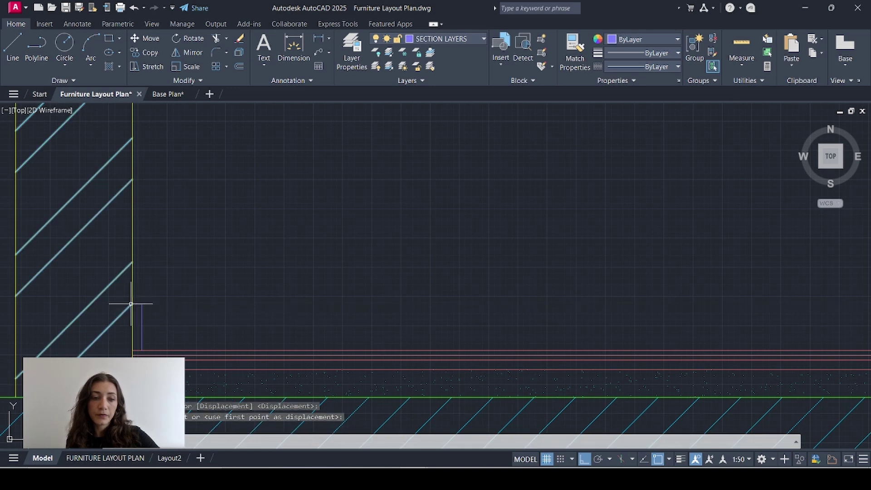
Copy the left outer wall's skirting profile to the right faces of both partition walls
click(126, 297)
click(189, 357)
text(C)
key(Return)
click(137, 303)
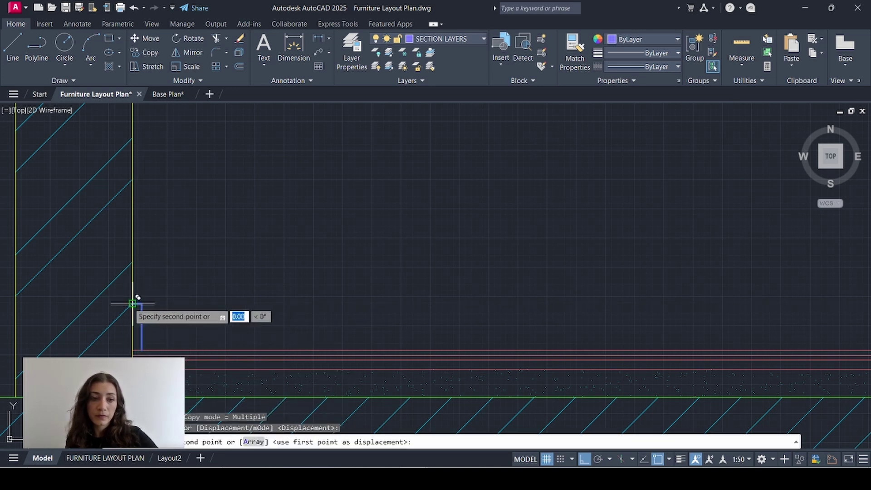
scroll(462, 297, down, 5)
scroll(451, 348, up, 5)
click(436, 342)
scroll(323, 302, down, 5)
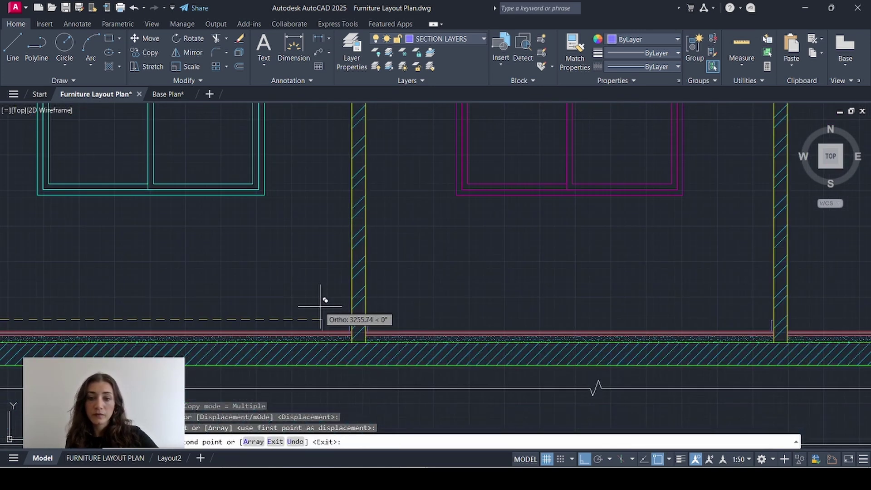
scroll(258, 314, up, 5)
key(Escape)
scroll(243, 323, down, 5)
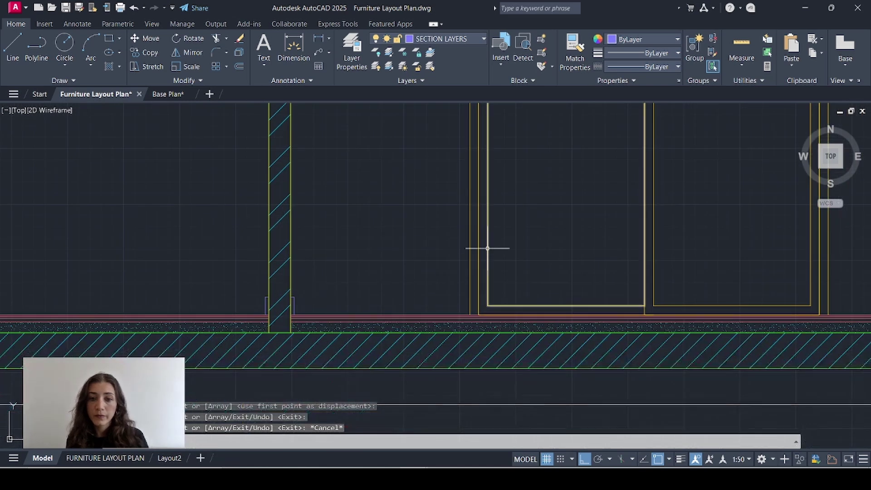
Draw a large circle centred on the ceiling's corner with the right outer wall and two radius-20 circles where it meets the ceiling and wall
scroll(607, 223, up, 5)
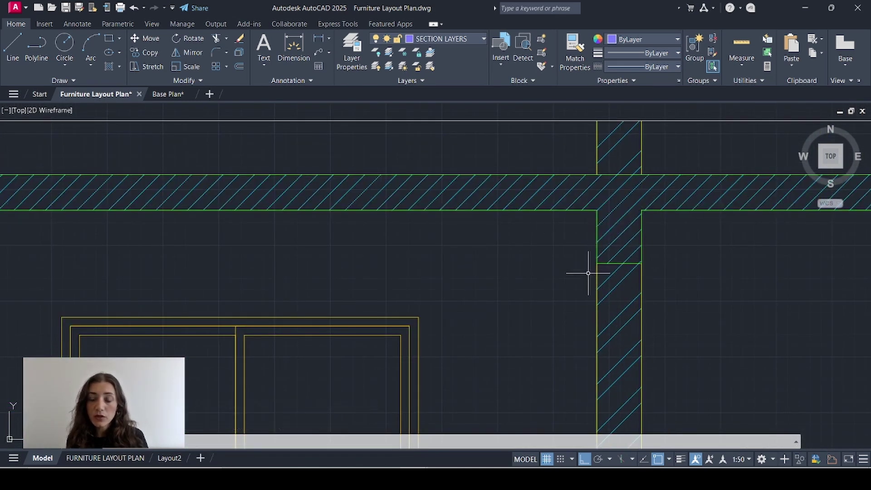
text(c)
key(Return)
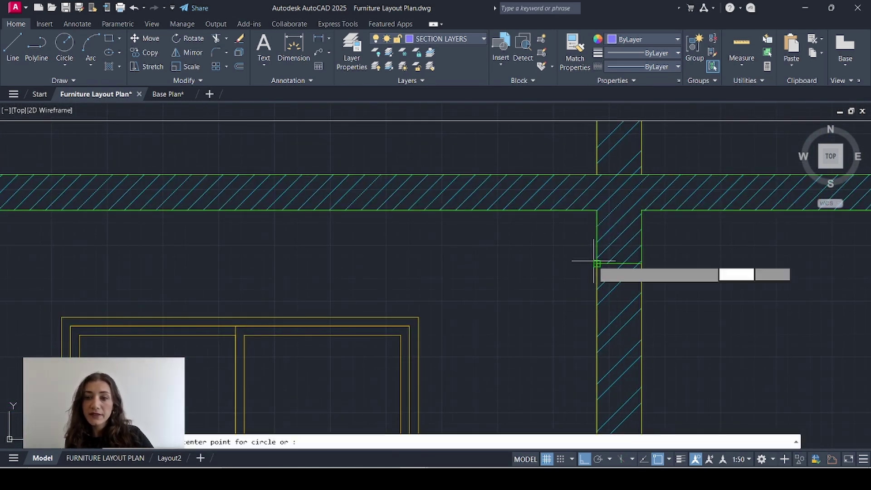
click(596, 210)
scroll(605, 202, up, 4)
text(20)
key(Return)
key(Return)
click(581, 269)
text(20)
key(Return)
scroll(574, 260, up, 2)
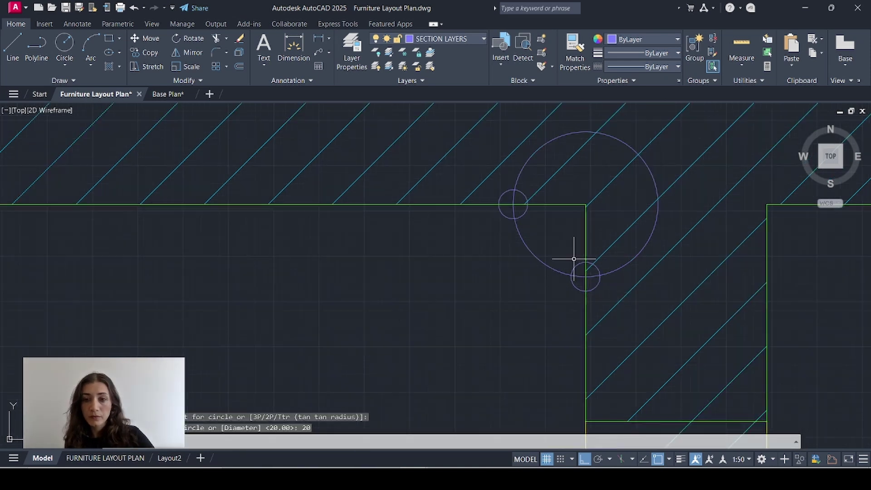
Trim the three overlapping circles into a single stepped, curved cornice profile between the ceiling and the right outer wall
text(tr)
key(Return)
click(498, 176)
key(Escape)
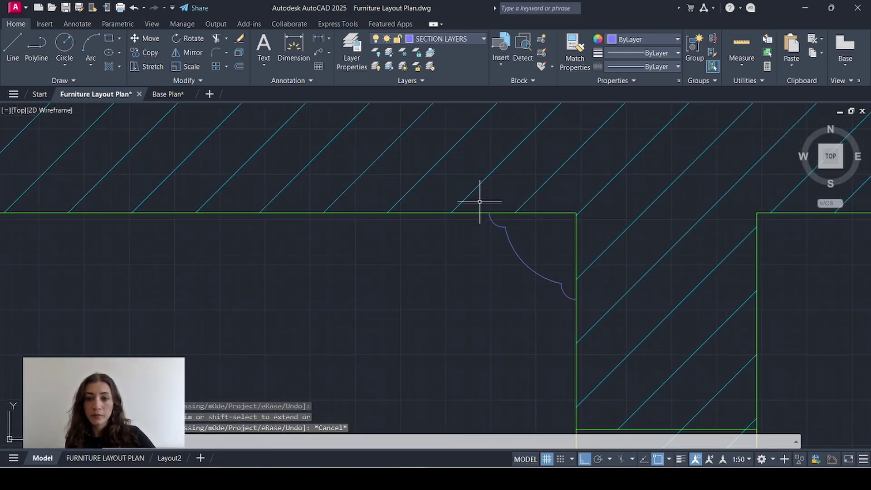
Copy the cornice profile from its ceiling corner to the left faces of both partition walls at ceiling level
click(480, 200)
click(592, 312)
text(co)
key(Return)
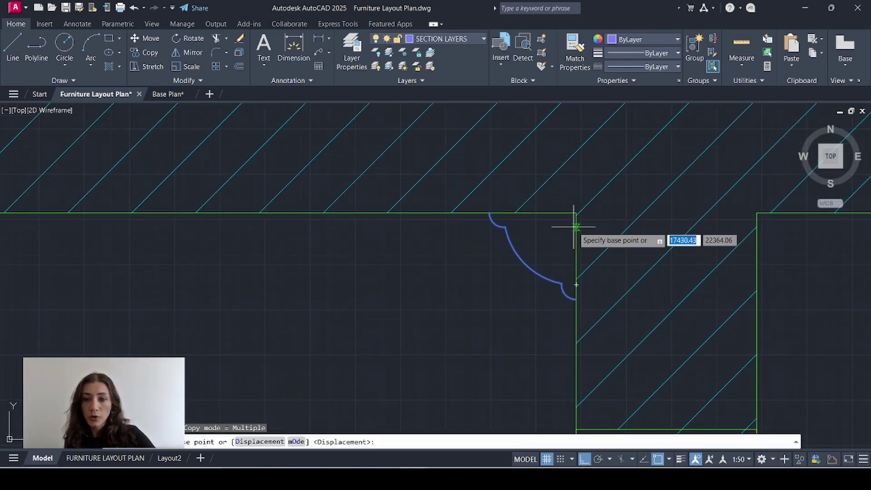
click(576, 212)
scroll(730, 259, down, 5)
scroll(437, 261, up, 3)
click(464, 233)
scroll(642, 249, down, 3)
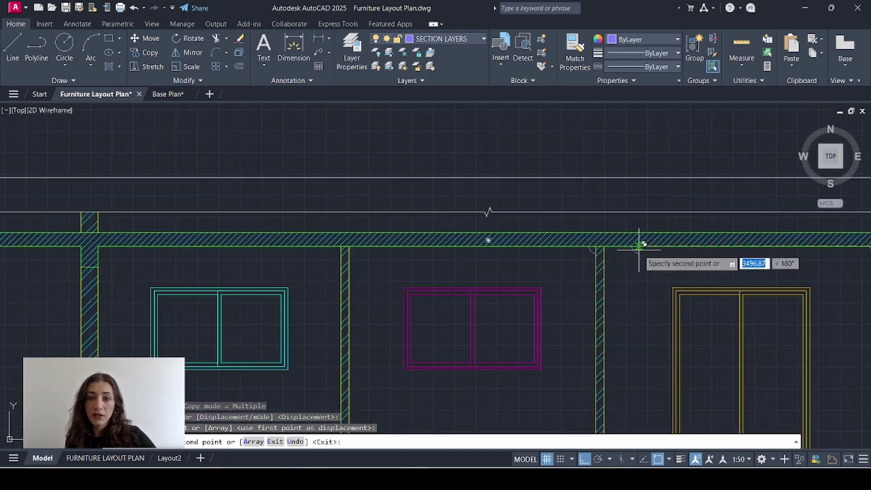
scroll(341, 255, up, 3)
click(355, 213)
key(Escape)
Mirror the left partition's cornice profile about a vertical line, keeping the original
click(298, 200)
click(378, 276)
text(mi)
key(Return)
click(278, 214)
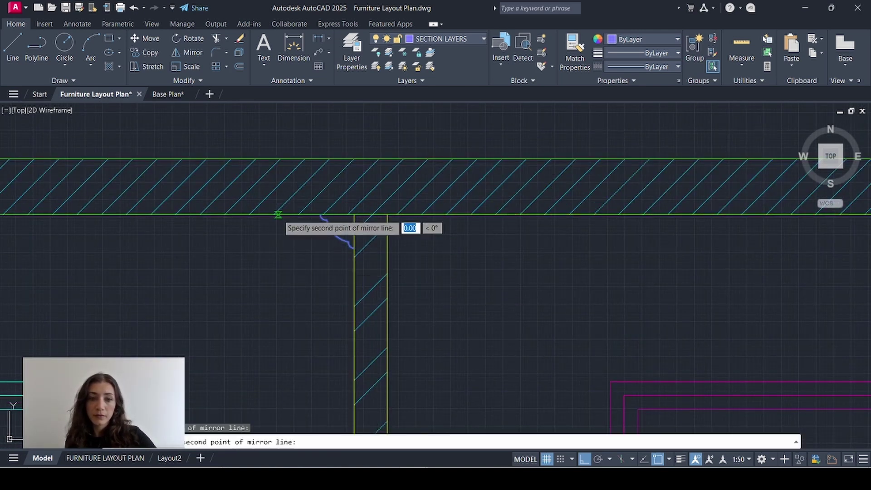
click(277, 265)
key(Return)
Move the mirrored cornice profile to the inner face of the left outer wall below the ceiling slab
middle_drag(276, 267, 599, 305)
click(504, 309)
click(575, 240)
text(m)
key(Return)
click(525, 284)
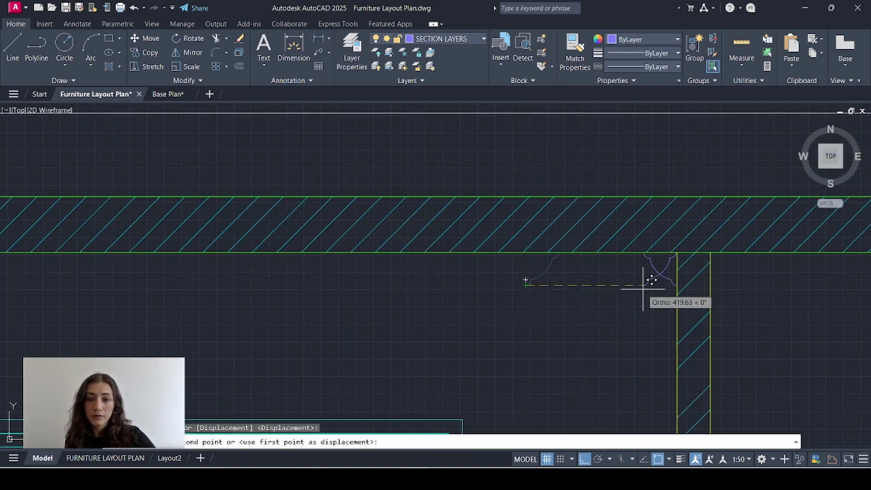
scroll(644, 297, down, 4)
scroll(281, 292, up, 4)
click(234, 298)
Copy the left outer wall's cornice profile to the right faces of both partition walls at ceiling level
click(221, 312)
click(279, 259)
text(co)
key(Return)
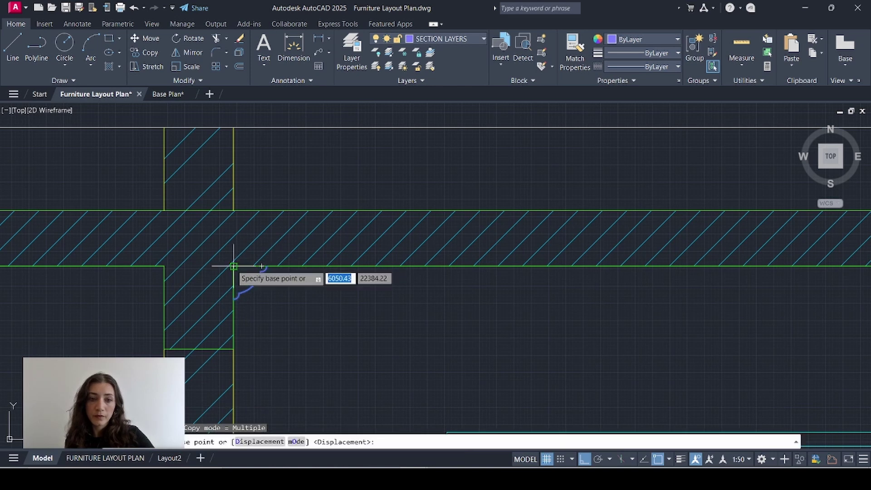
click(233, 266)
scroll(235, 265, down, 5)
scroll(442, 265, up, 3)
click(451, 266)
scroll(450, 265, down, 3)
scroll(653, 267, up, 6)
click(529, 251)
key(Escape)
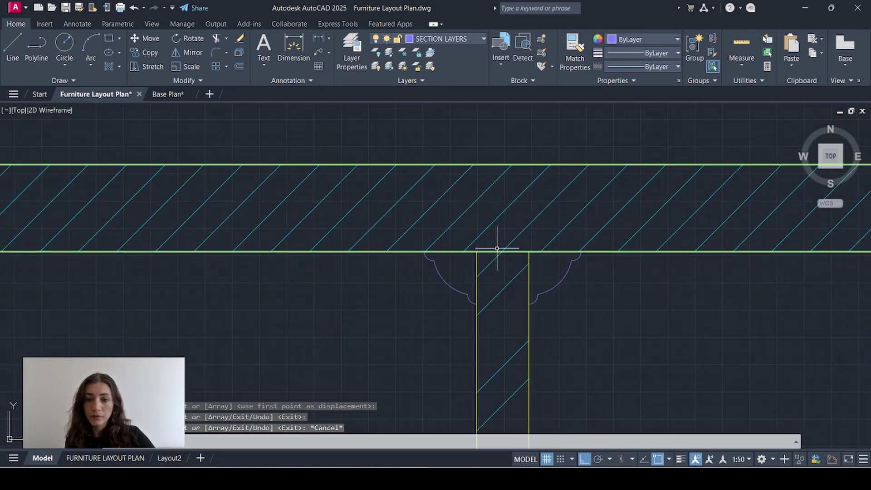
scroll(495, 249, down, 6)
middle_drag(476, 342, 493, 250)
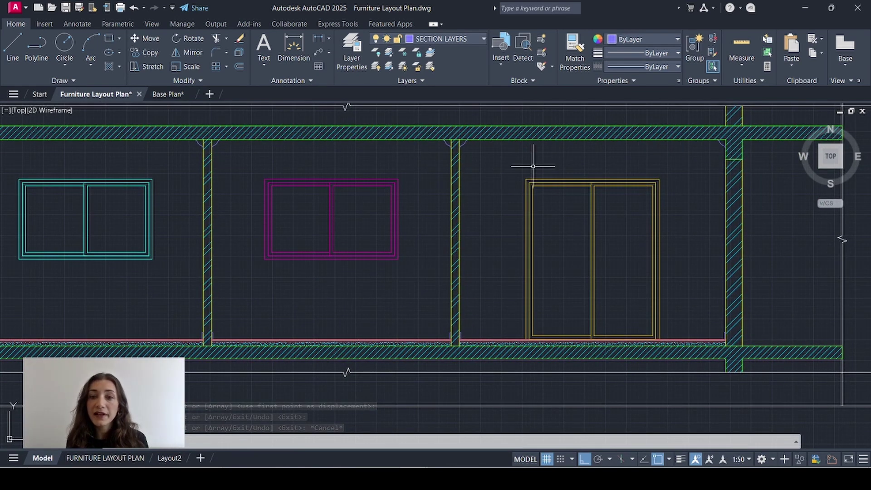
scroll(454, 218, up, 2)
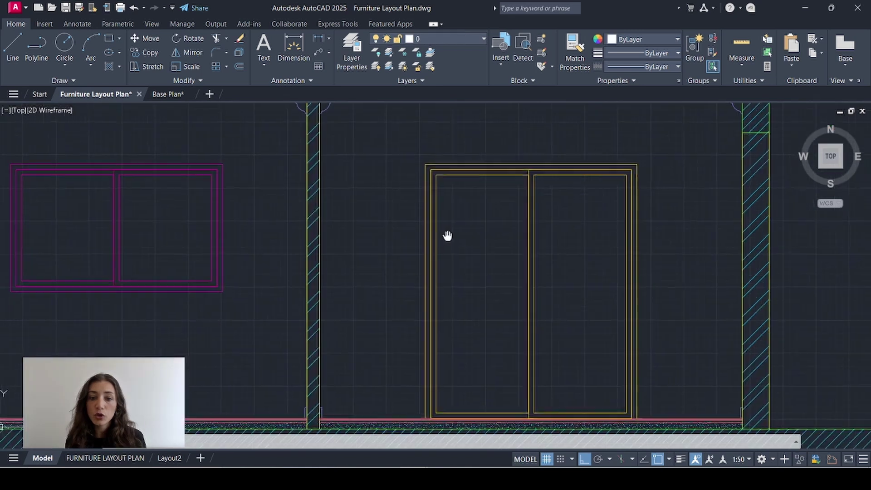
middle_drag(447, 235, 381, 243)
click(428, 40)
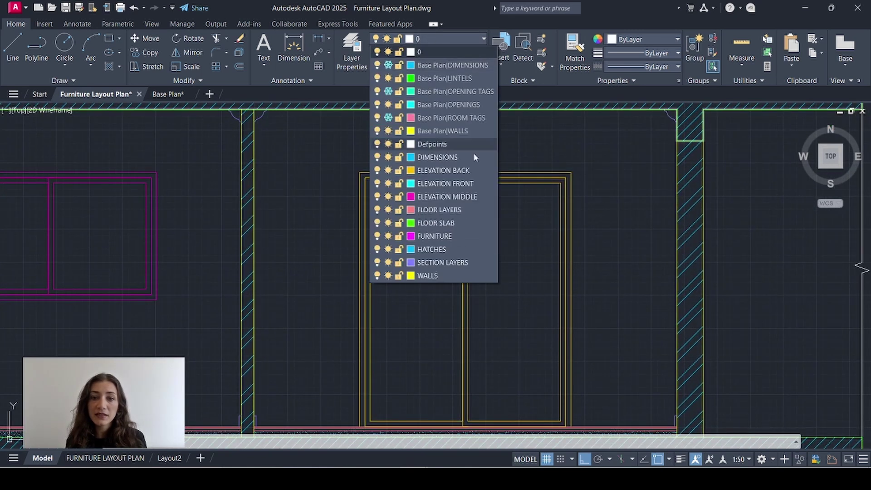
click(443, 170)
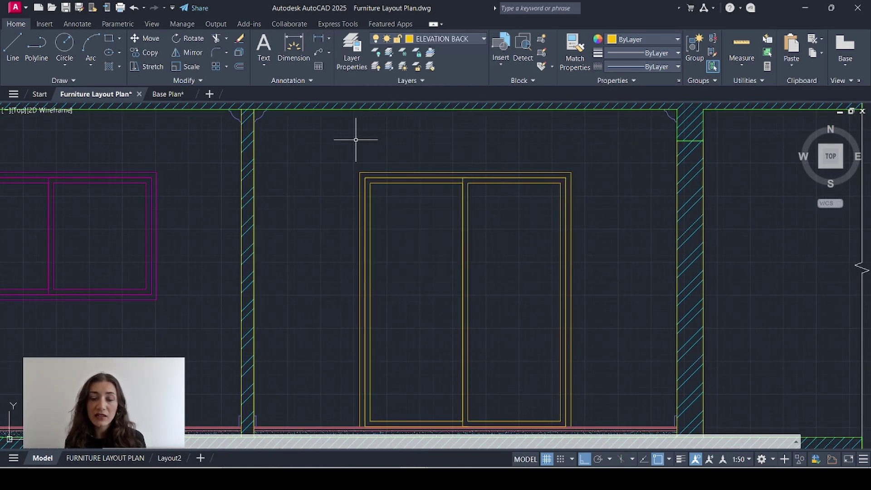
text(l)
key(Return)
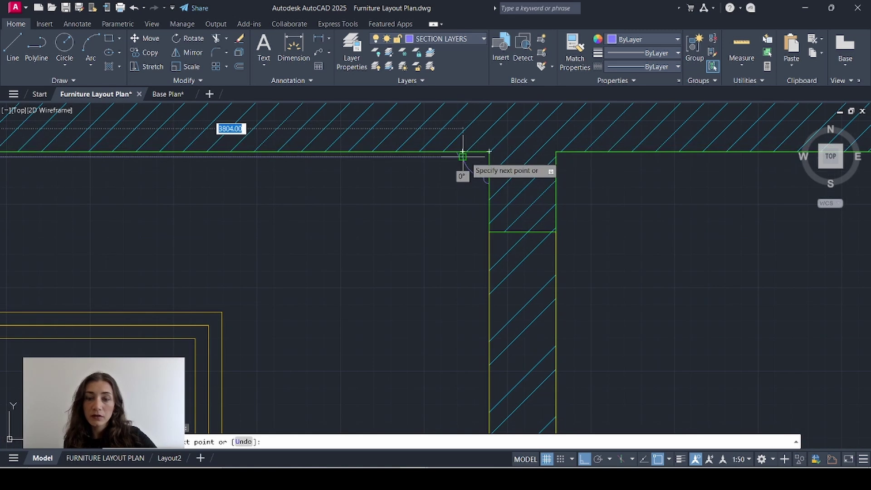
key(Escape)
Make ELEVATION BACK the current layer and draw a horizontal line joining the upper notches of the right room's cornice profiles
click(482, 39)
click(448, 173)
middle_drag(448, 174, 676, 235)
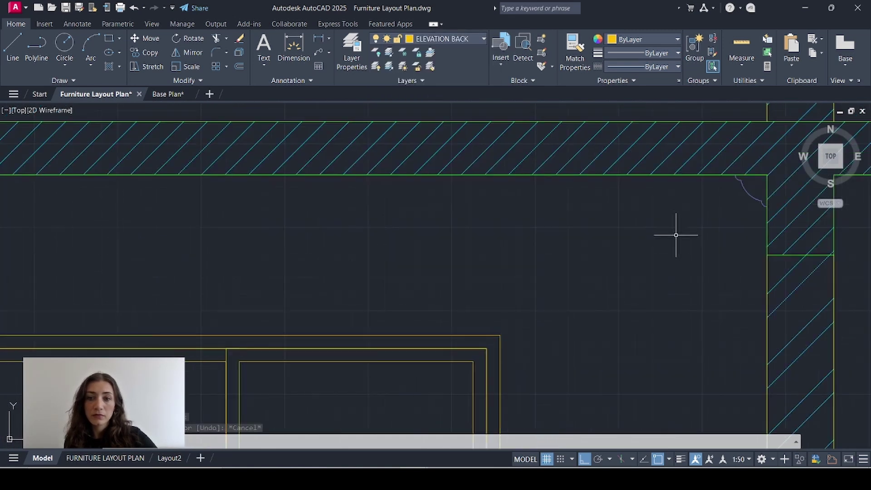
key(space)
click(740, 180)
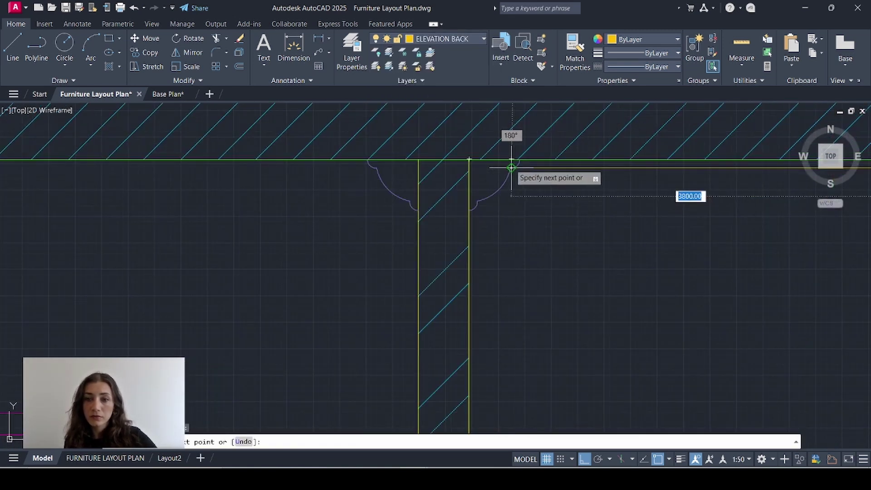
key(Return)
Draw horizontal lines across the right room joining the lower notches and the bottom ends of its cornice profiles
key(Return)
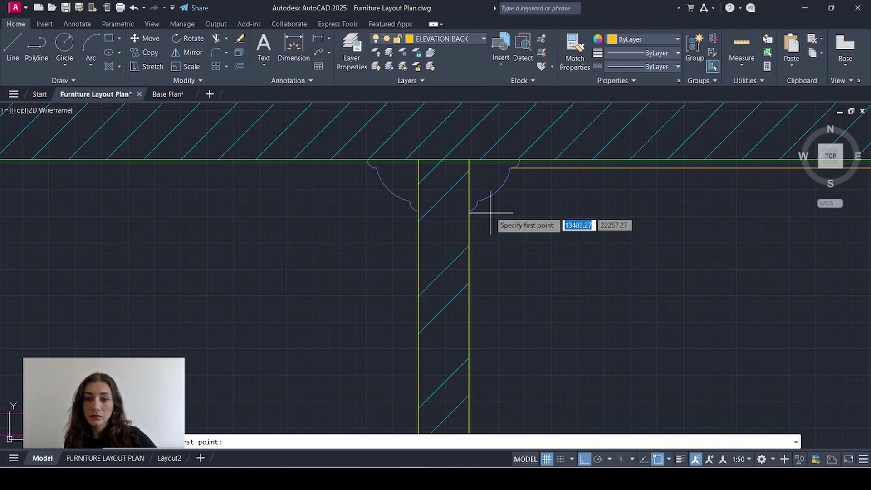
click(472, 194)
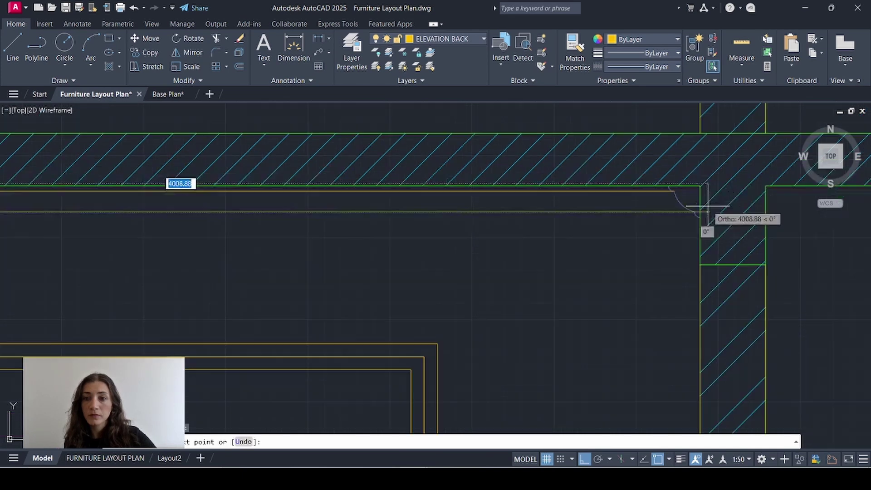
key(Escape)
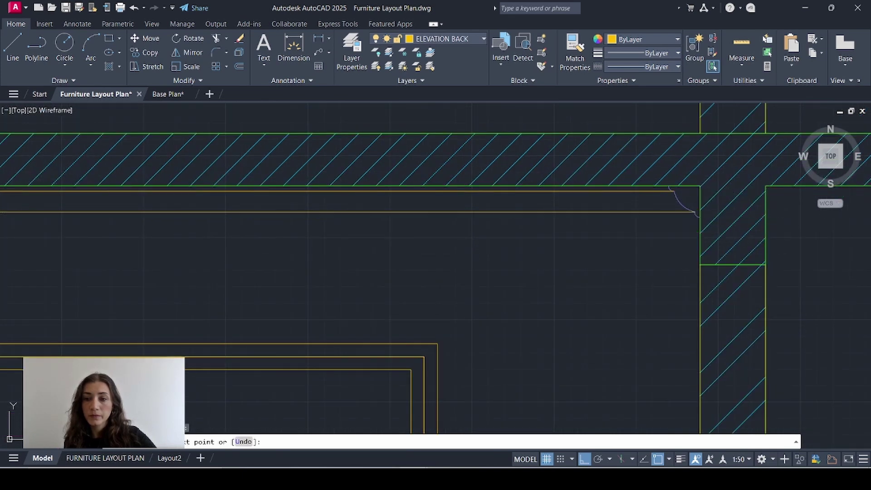
key(Return)
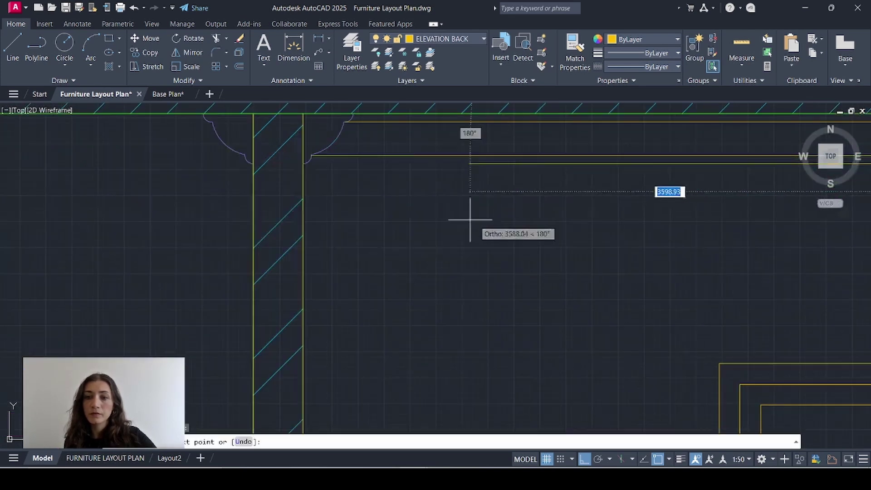
click(304, 164)
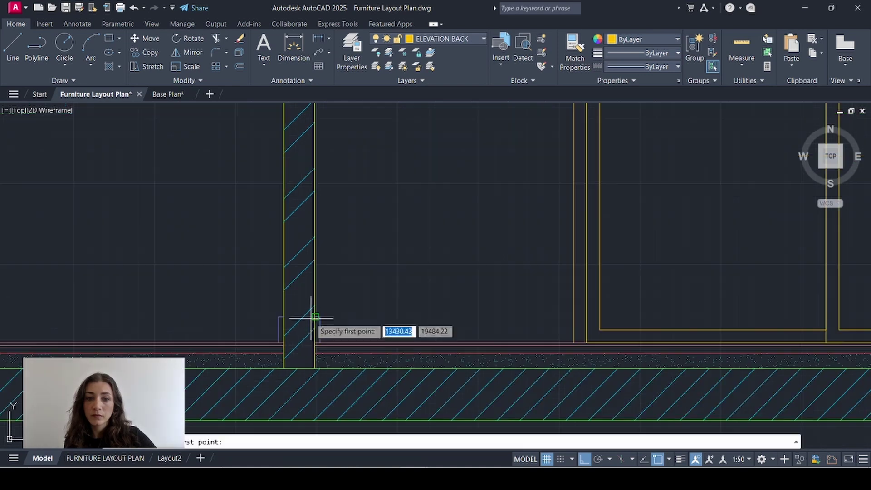
Draw the right room's skirting top line on both sides of the door, from each skirting profile to the door frame
click(320, 316)
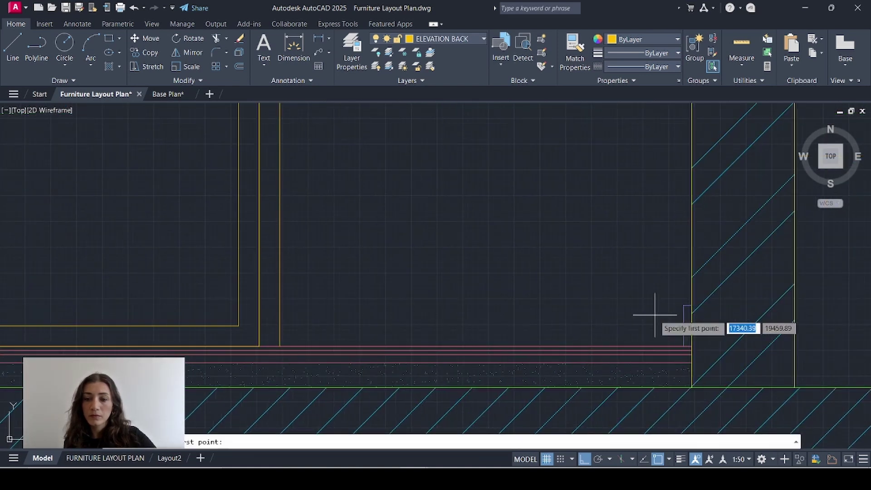
click(683, 305)
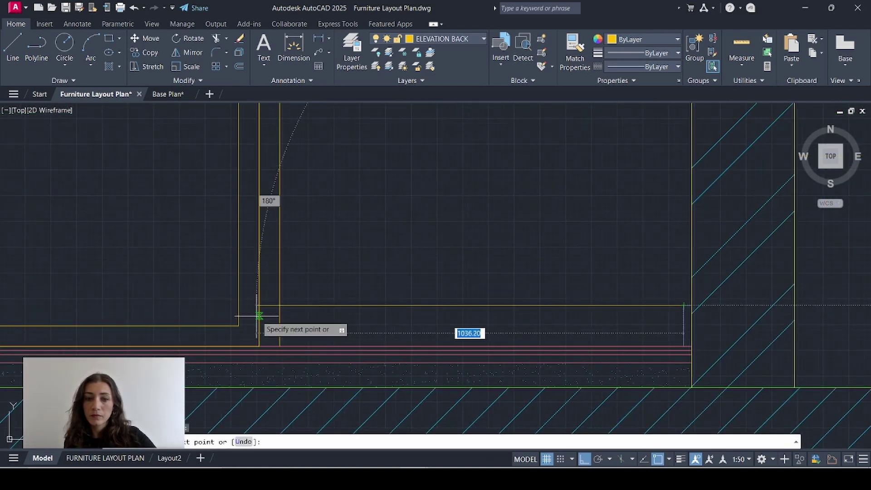
click(280, 305)
key(Escape)
Make ELEVATION MIDDLE the current layer and draw a horizontal line joining the upper notches of the middle room's cornice profiles
scroll(570, 295, down, 5)
scroll(307, 234, up, 2)
click(453, 39)
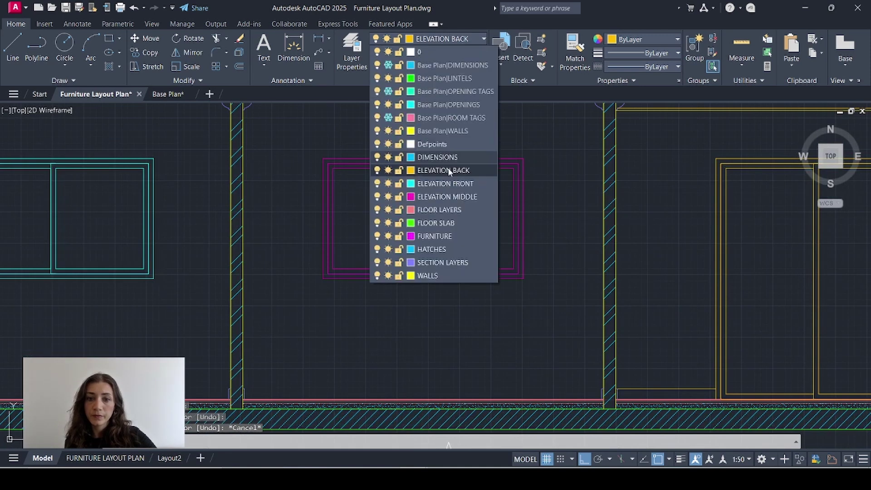
click(446, 197)
text(l)
key(Return)
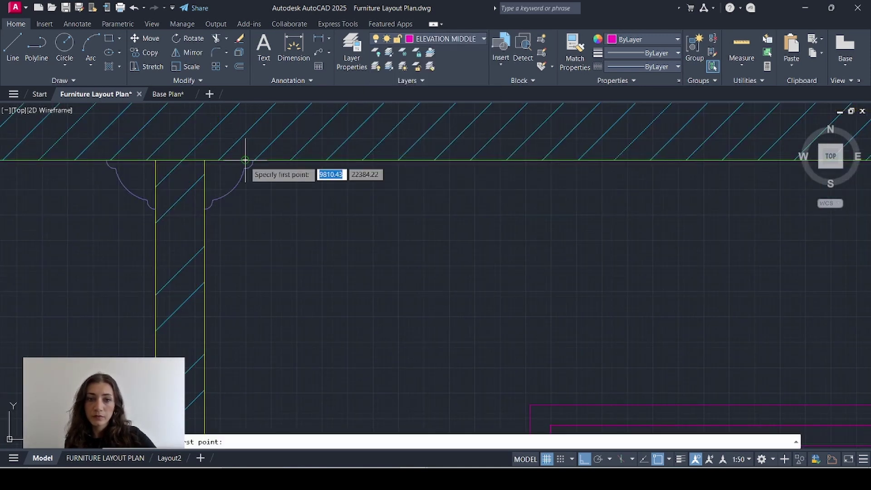
click(245, 168)
click(423, 204)
key(Escape)
Draw the middle room's lower cornice lines and its skirting top line between the two partition walls
key(Return)
click(456, 237)
scroll(166, 250, up, 2)
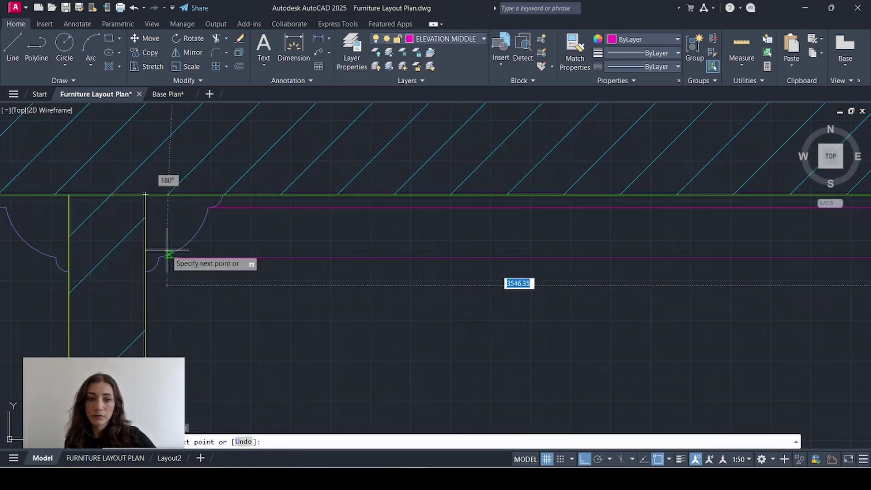
click(158, 258)
key(Escape)
key(Return)
click(145, 271)
scroll(145, 271, down, 5)
click(226, 306)
key(Escape)
Make ELEVATION FRONT the current layer and draw a horizontal line joining the upper notches of the left room's cornice profiles
scroll(231, 302, down, 6)
click(453, 39)
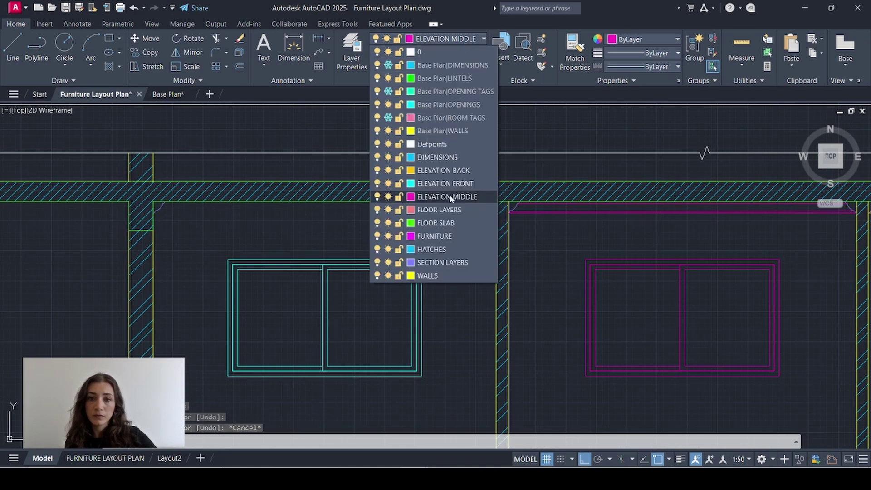
click(447, 183)
scroll(161, 204, up, 5)
key(Return)
click(152, 180)
scroll(152, 181, down, 4)
click(644, 265)
key(Escape)
Draw horizontal lines across the left room joining the lower notches and the bottom ends of its cornice profiles
key(Return)
click(673, 294)
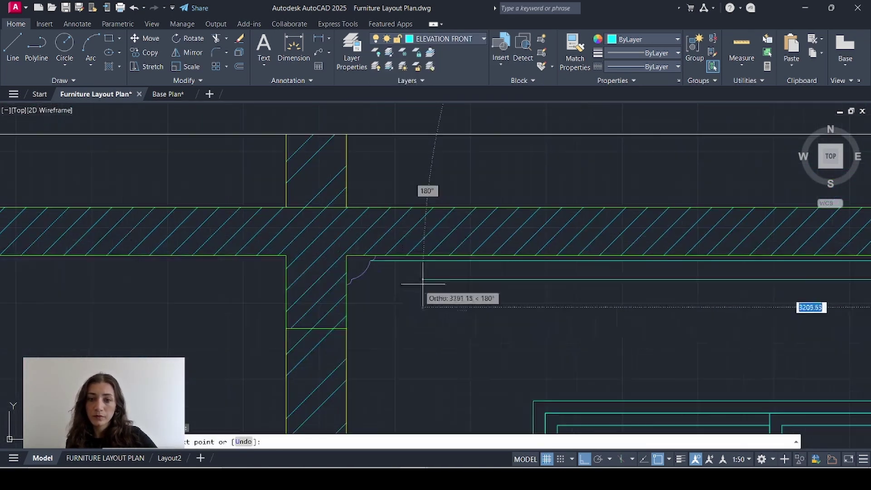
click(335, 276)
key(Escape)
key(Return)
click(328, 284)
click(566, 282)
key(Escape)
Draw the left room's skirting top line from the left partition's skirting profile to the left outer wall's skirting profile
key(Return)
click(563, 177)
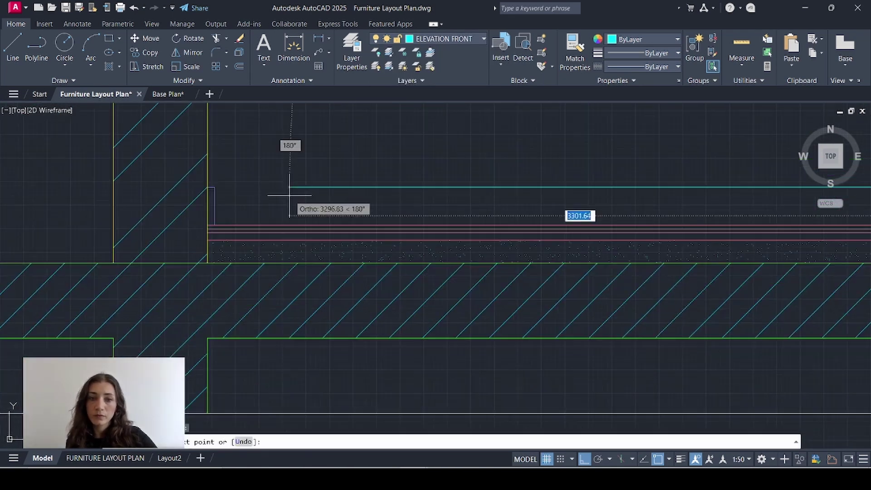
click(209, 190)
key(Escape)
scroll(213, 193, down, 6)
middle_drag(346, 273, 340, 281)
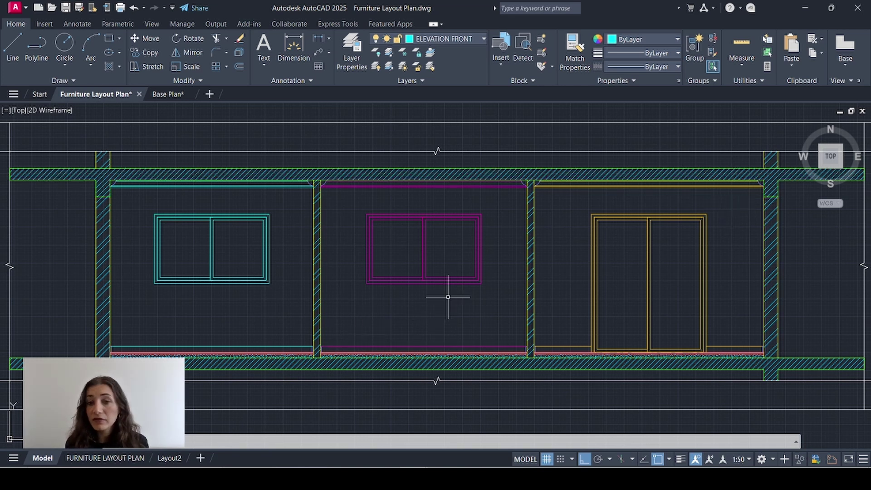
scroll(454, 336, down, 3)
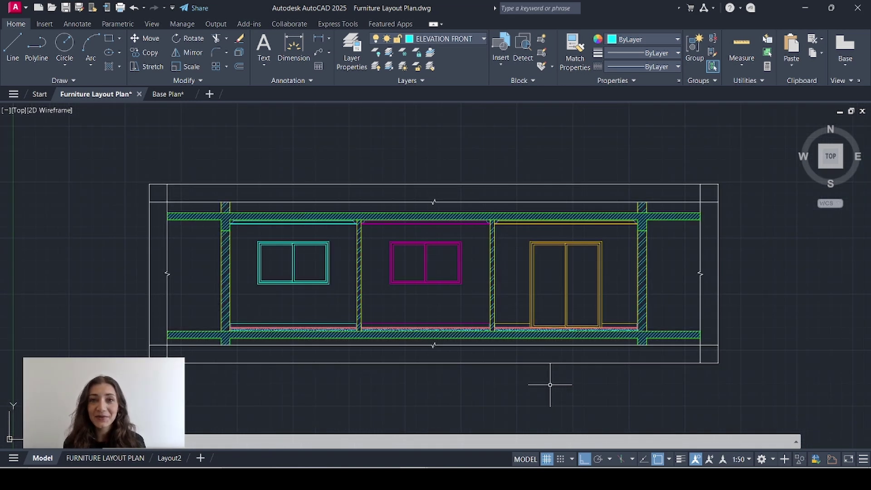